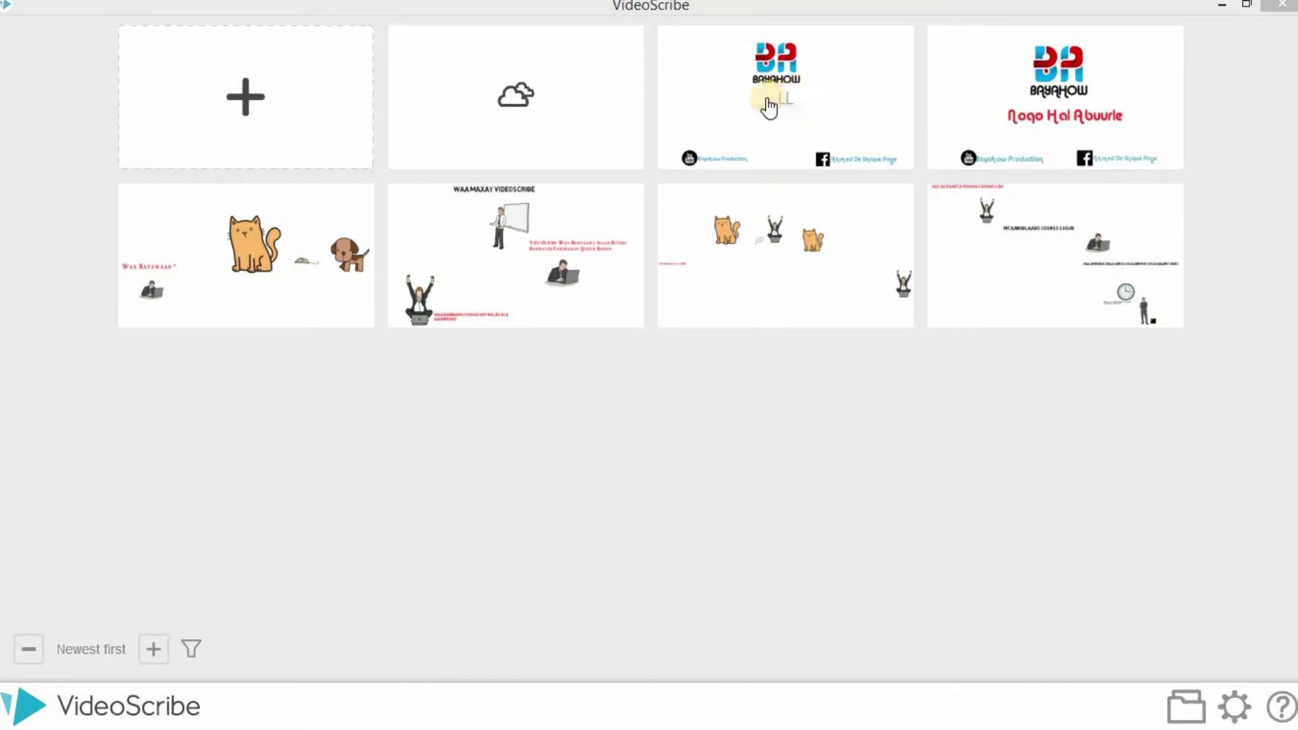
- Open the existing Bayahow scribe named "ll", preview its whole animation, and return to the scribe list
left_click(805, 134)
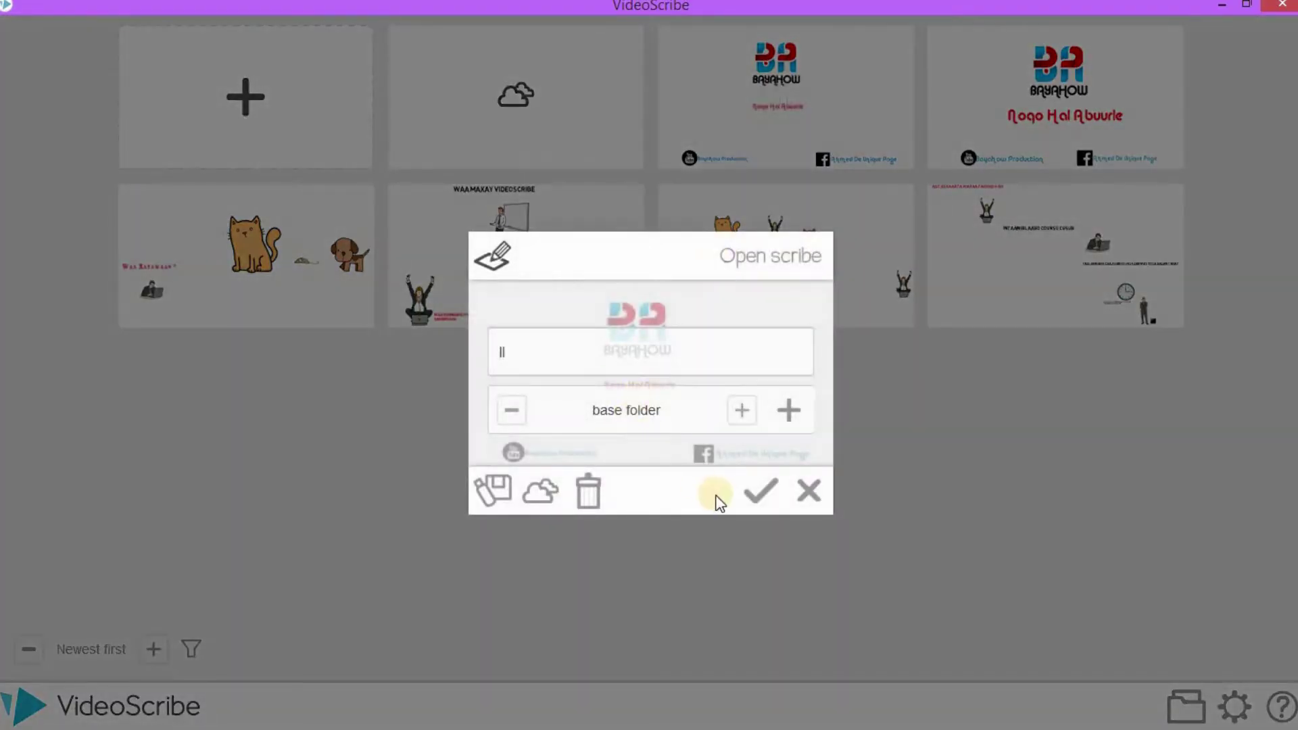
left_click(756, 508)
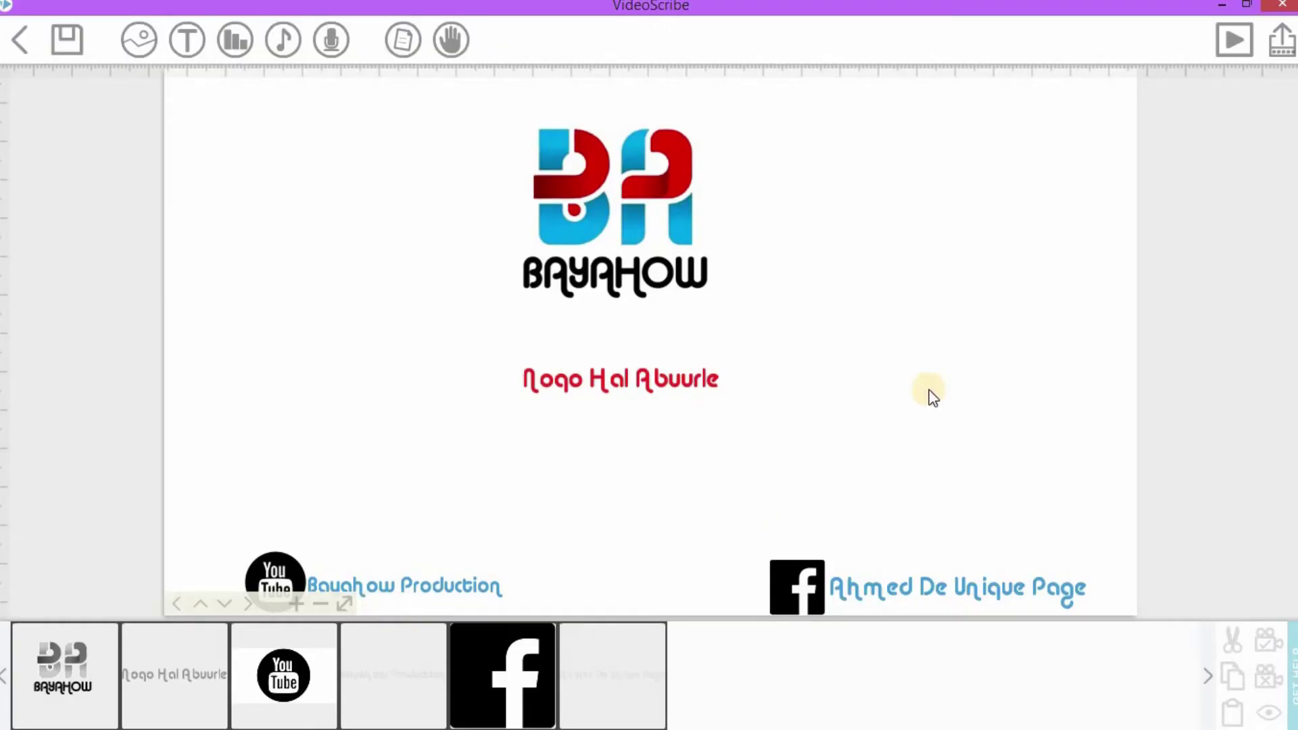
left_click(1236, 42)
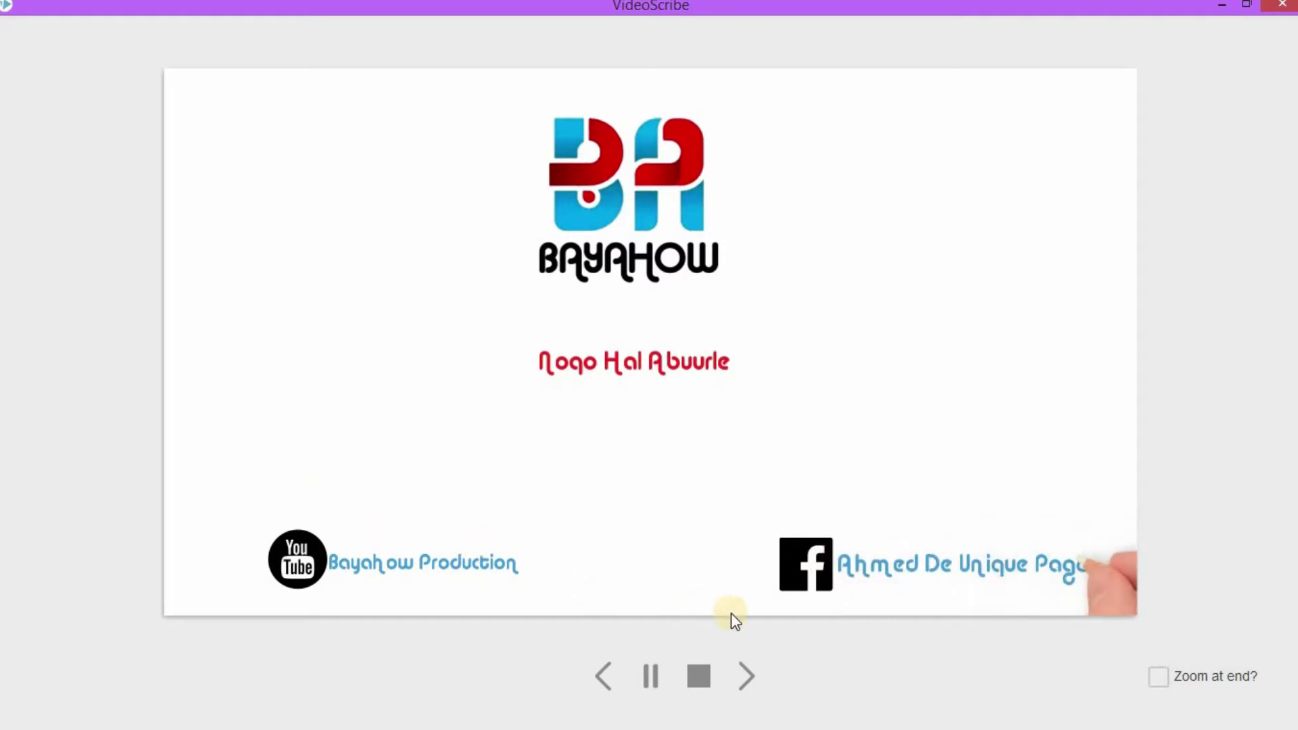
left_click(707, 668)
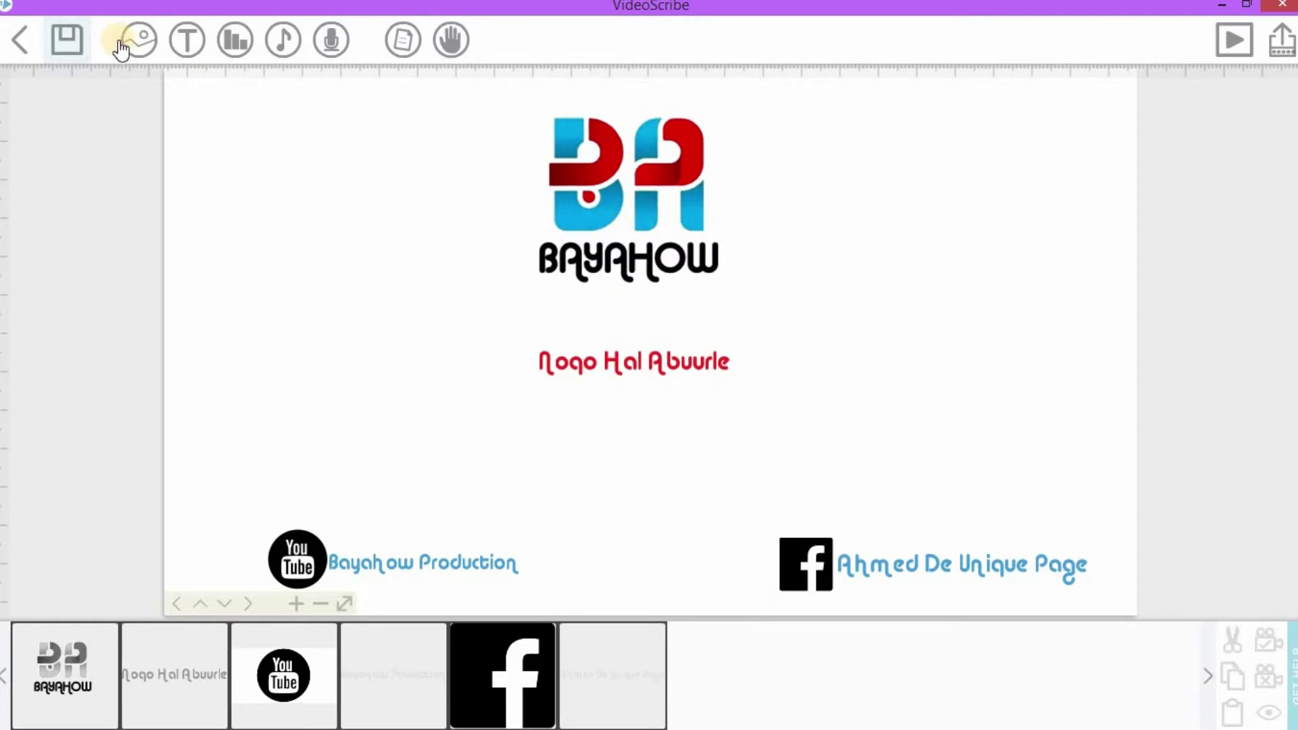
left_click(22, 42)
left_click(486, 488)
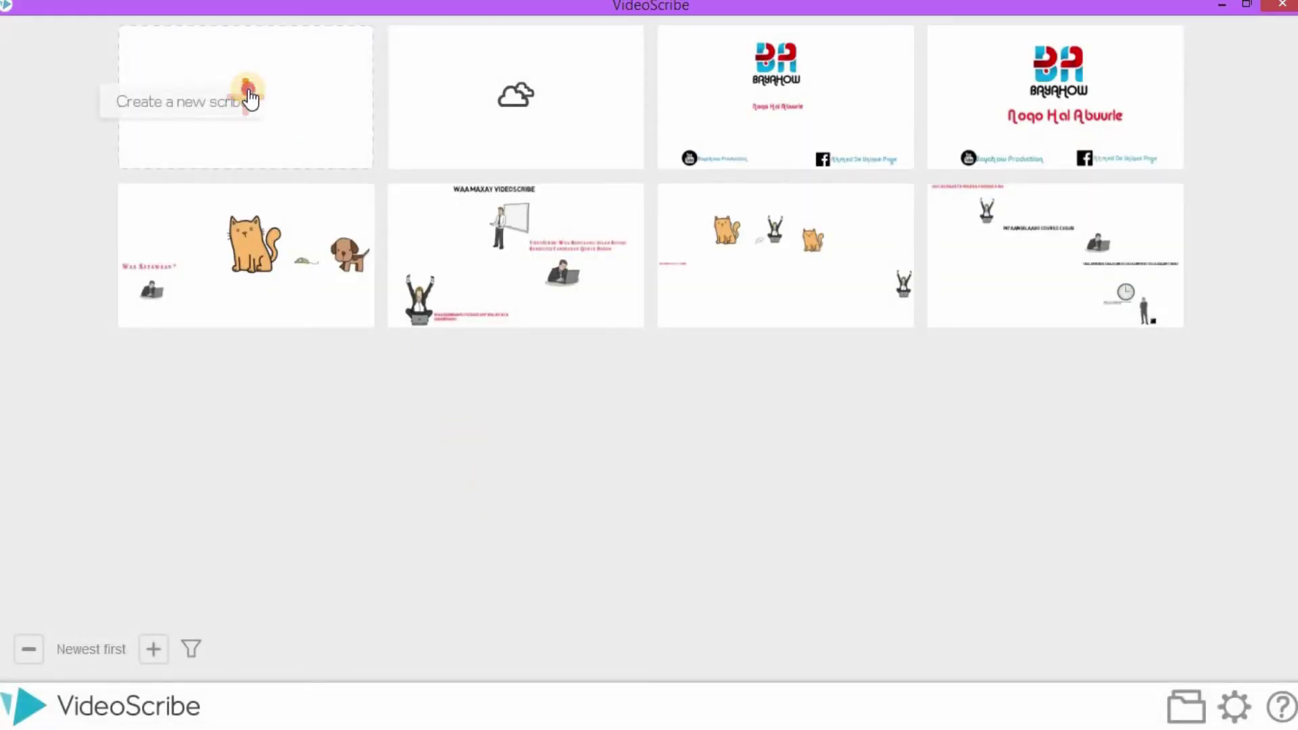
- Create a new scribe, add the white-background Bayahow logo from the recent images, and move it to the canvas's upper middle
left_click(248, 89)
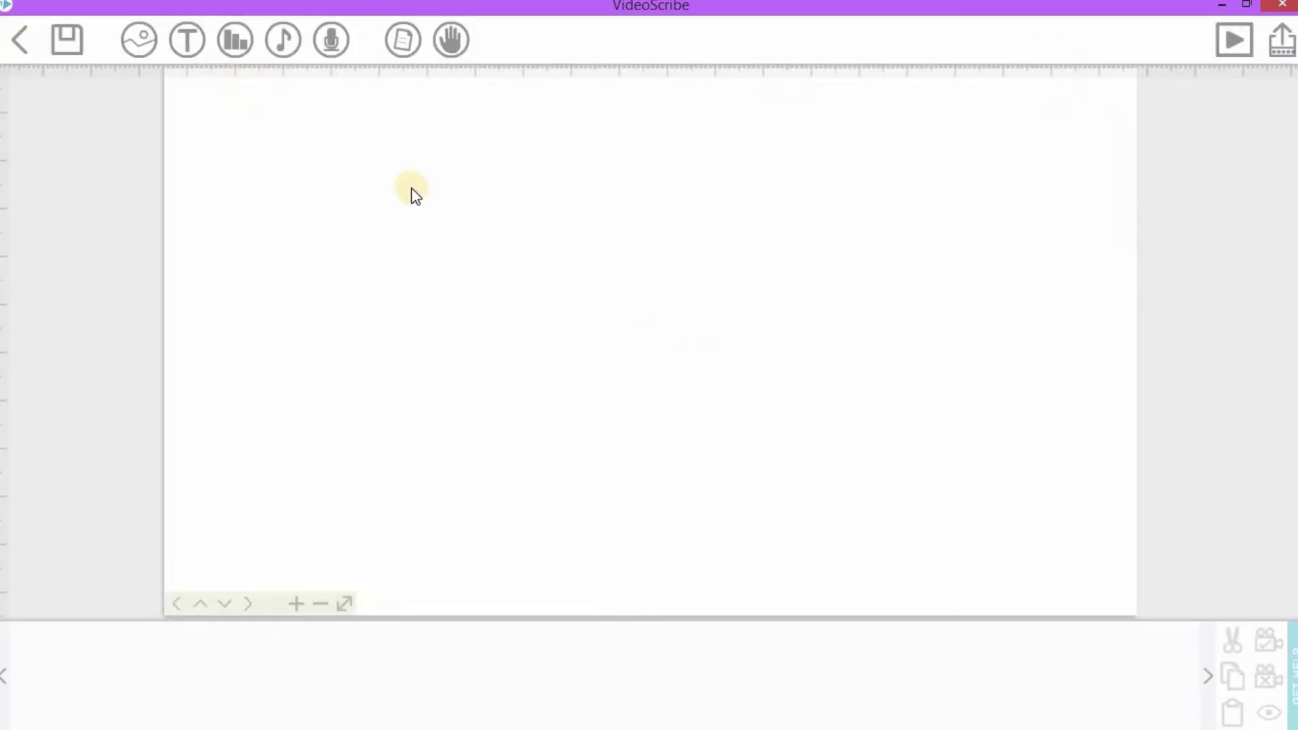
left_click(140, 42)
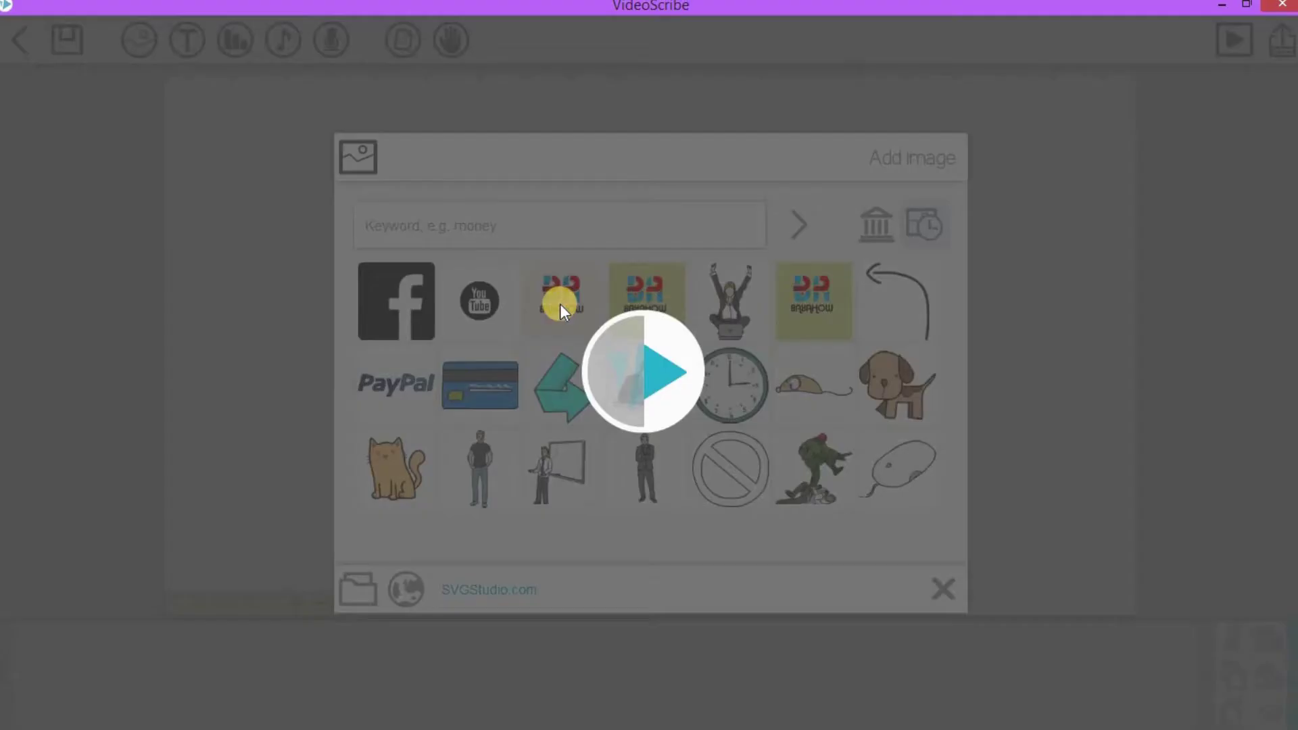
left_click(560, 303)
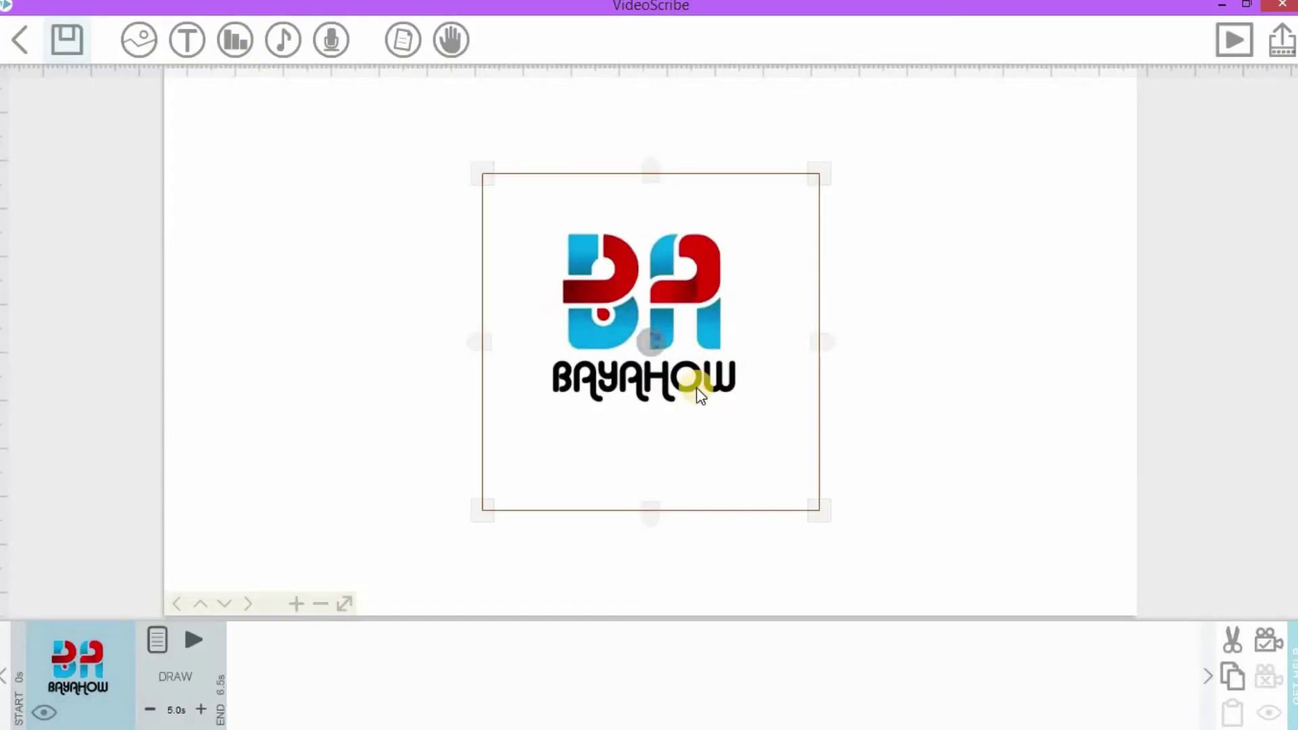
left_click_drag(696, 387, 691, 254)
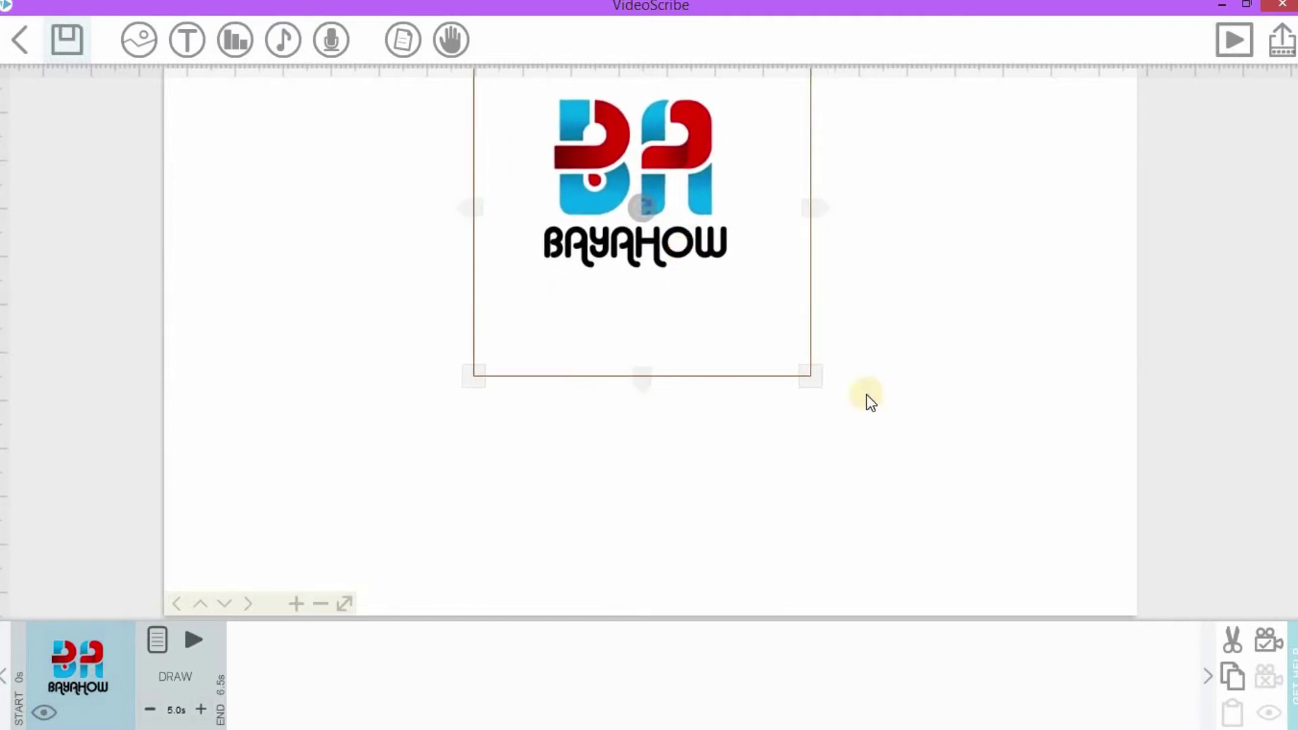
- Set the camera for the logo element and reduce its animate time to 2.0 s
left_click(1270, 650)
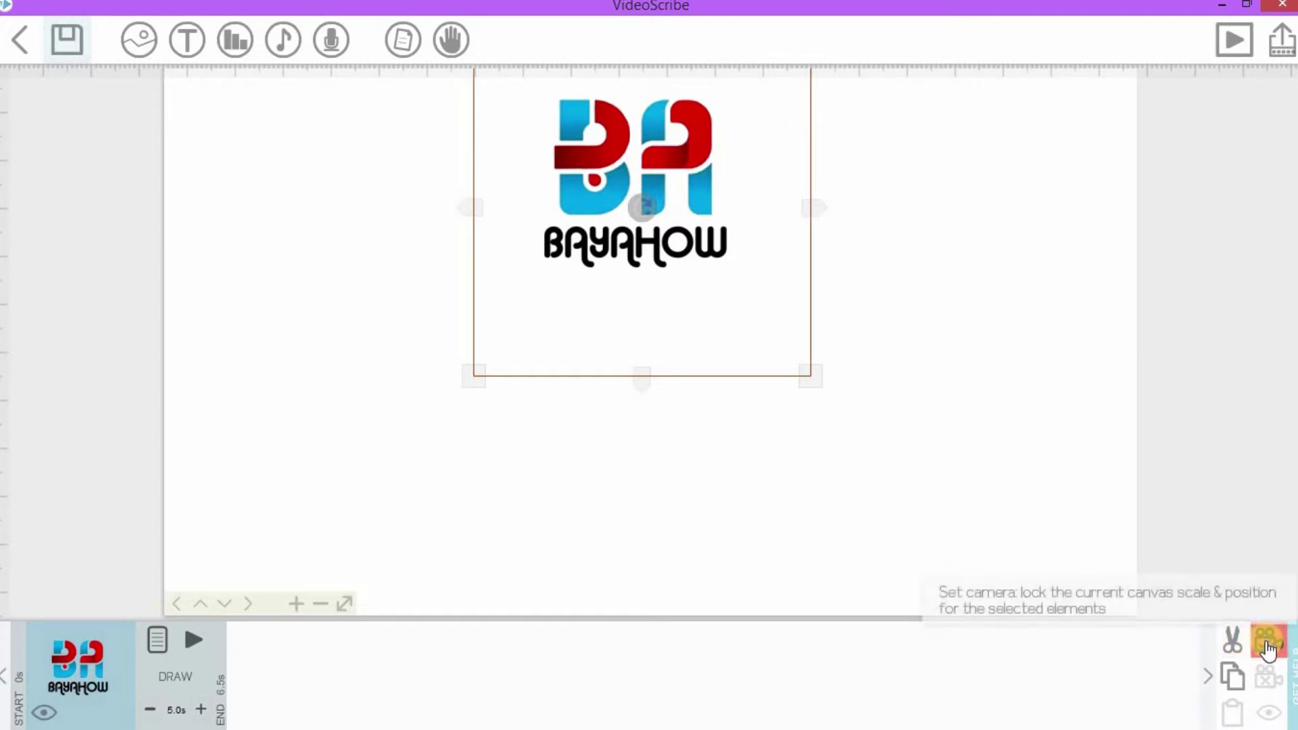
left_click(1268, 649)
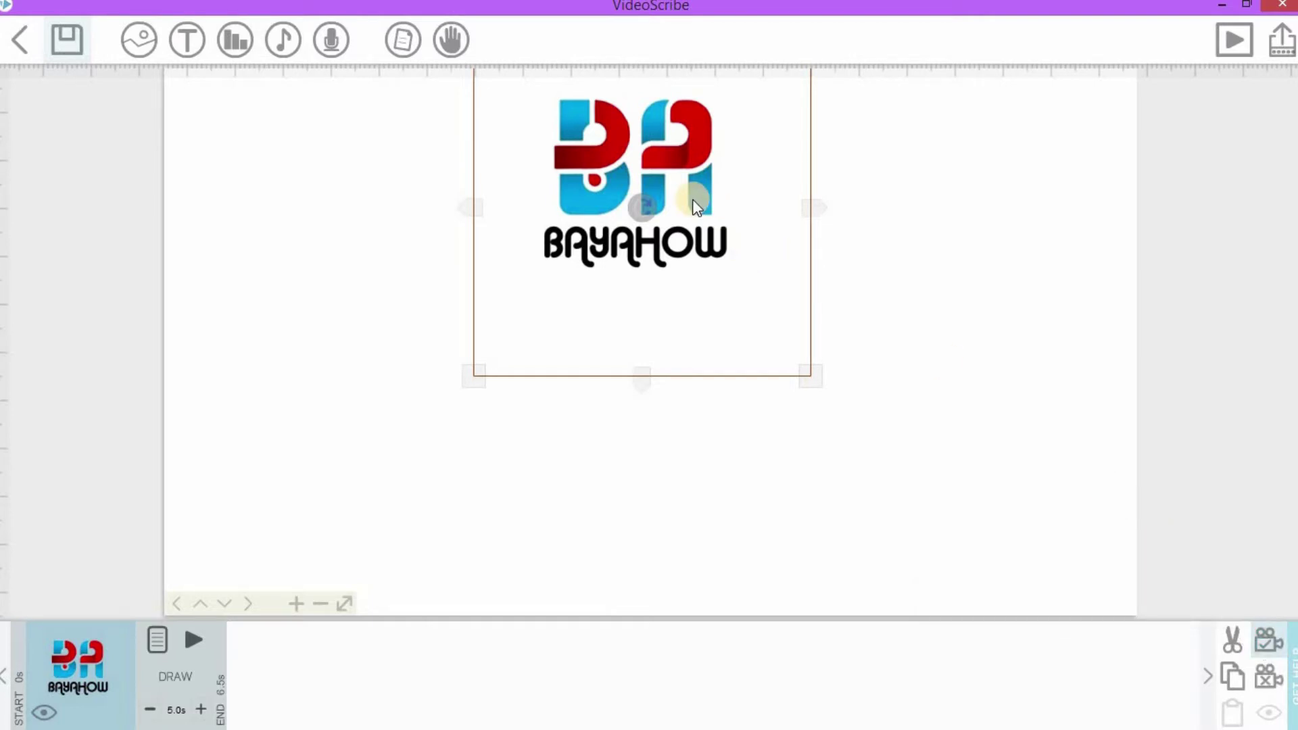
left_click(153, 708)
left_click(153, 708)
left_click(153, 708)
left_click(153, 708)
left_click(153, 709)
left_click(153, 709)
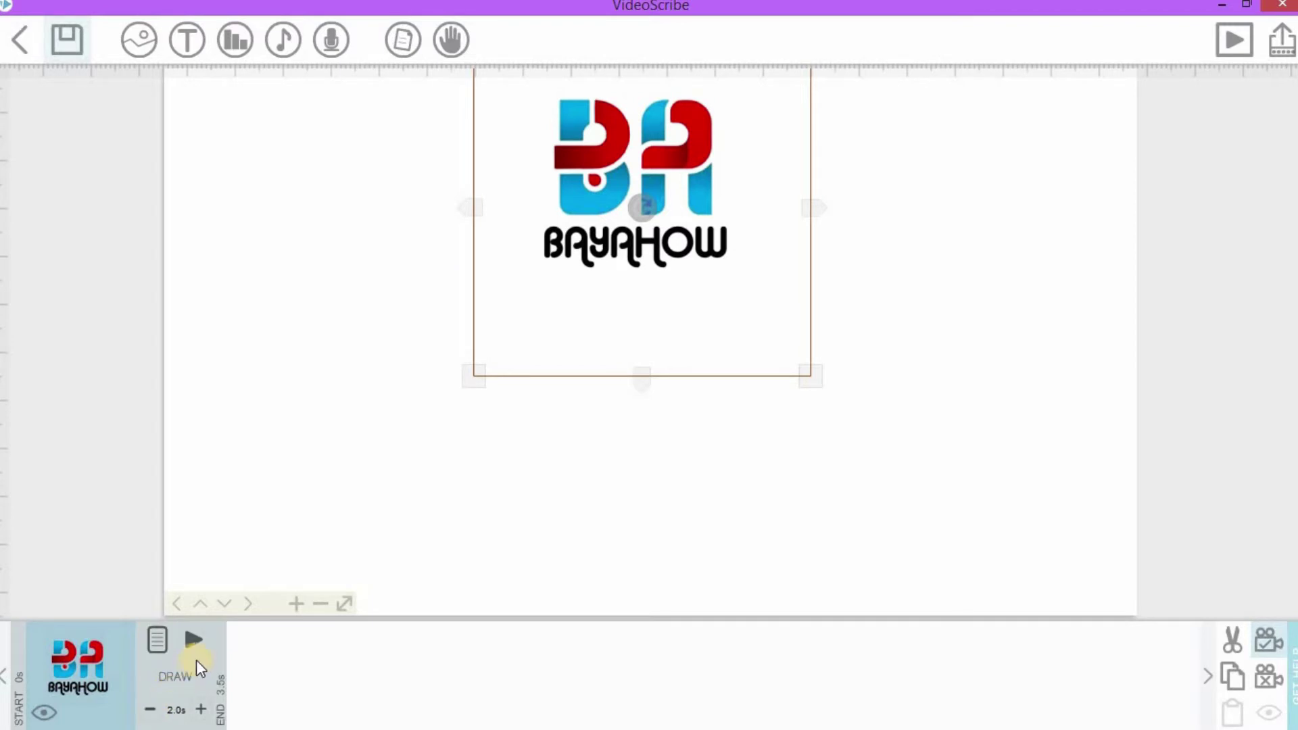
- Preview the logo's animation, then reset its camera to a 100% canvas view with the logo at the upper middle
left_click(195, 642)
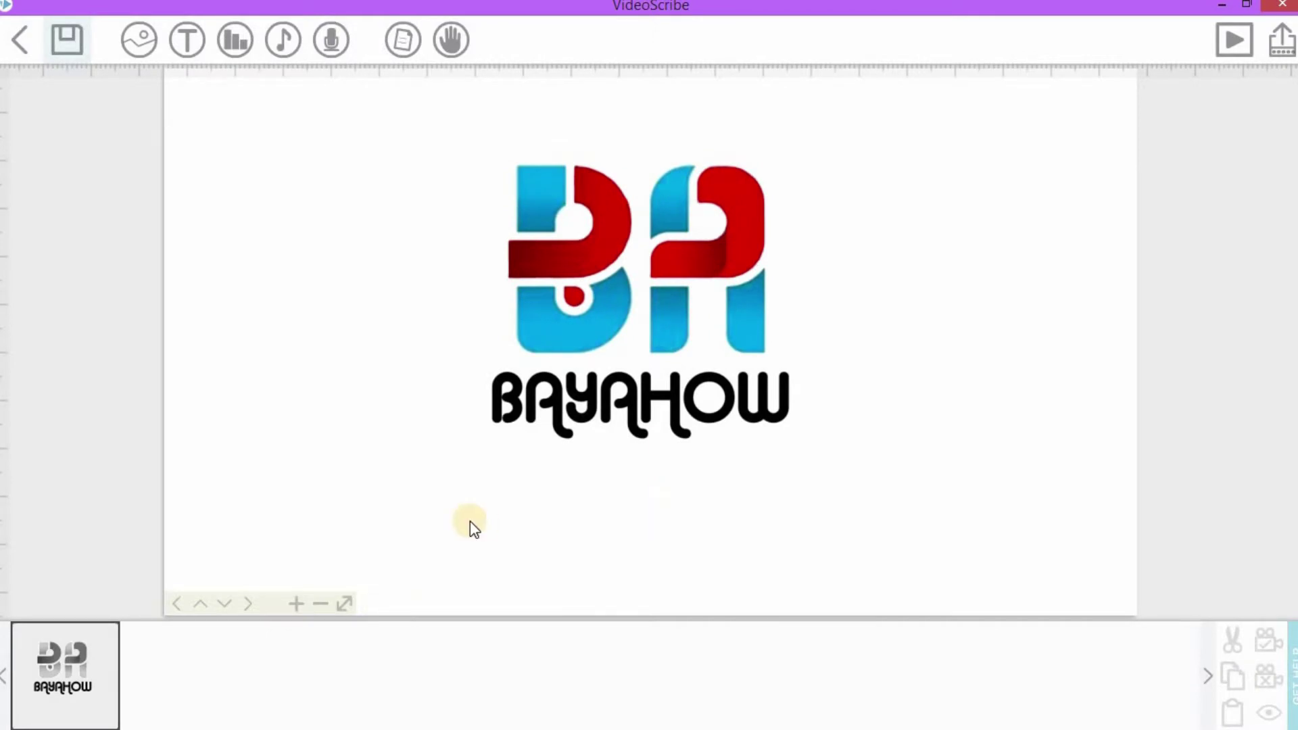
left_click(346, 604)
left_click(298, 606)
left_click(321, 604)
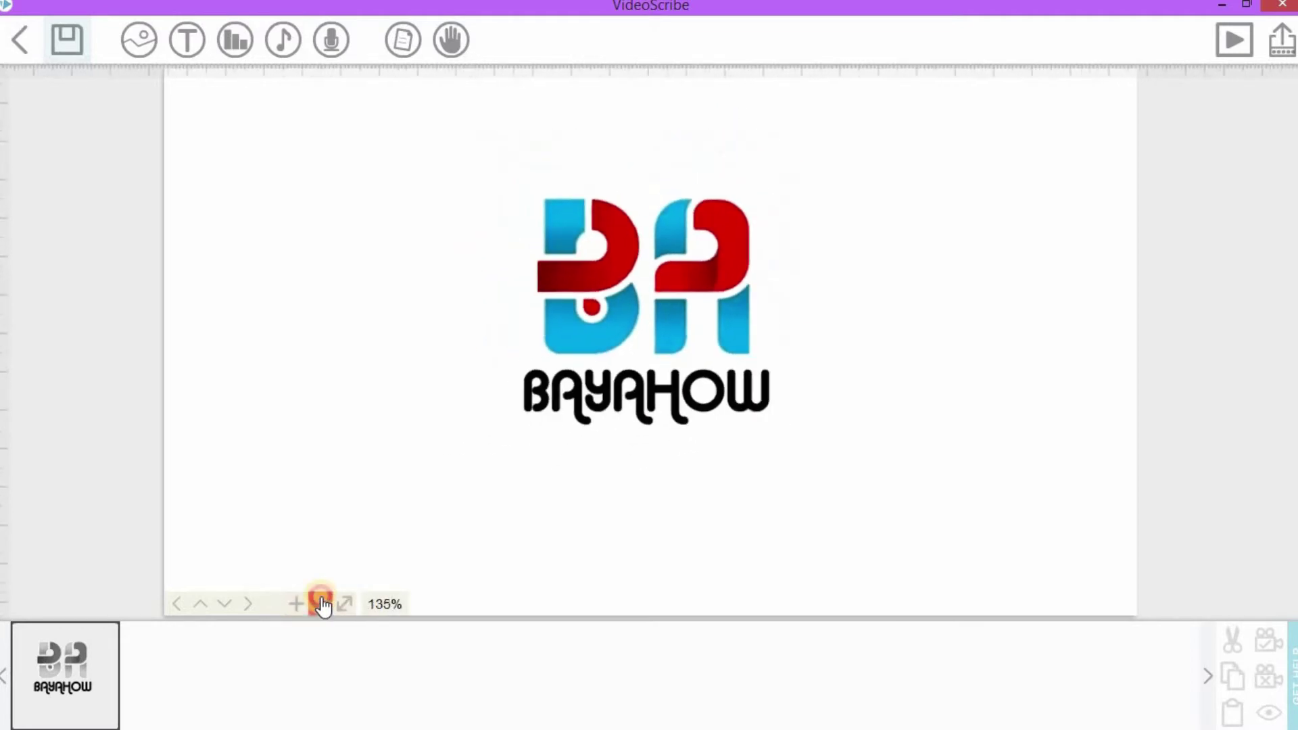
left_click(319, 606)
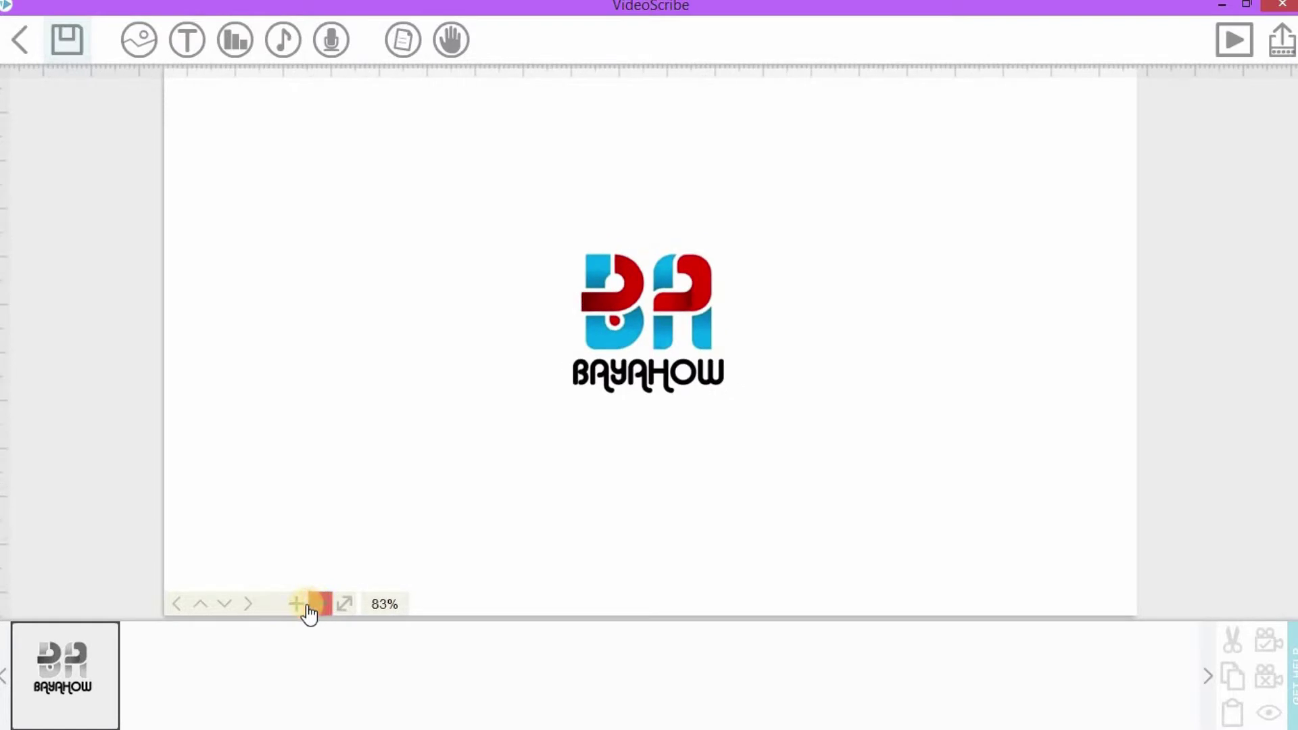
left_click(303, 604)
left_click_drag(686, 328, 668, 181)
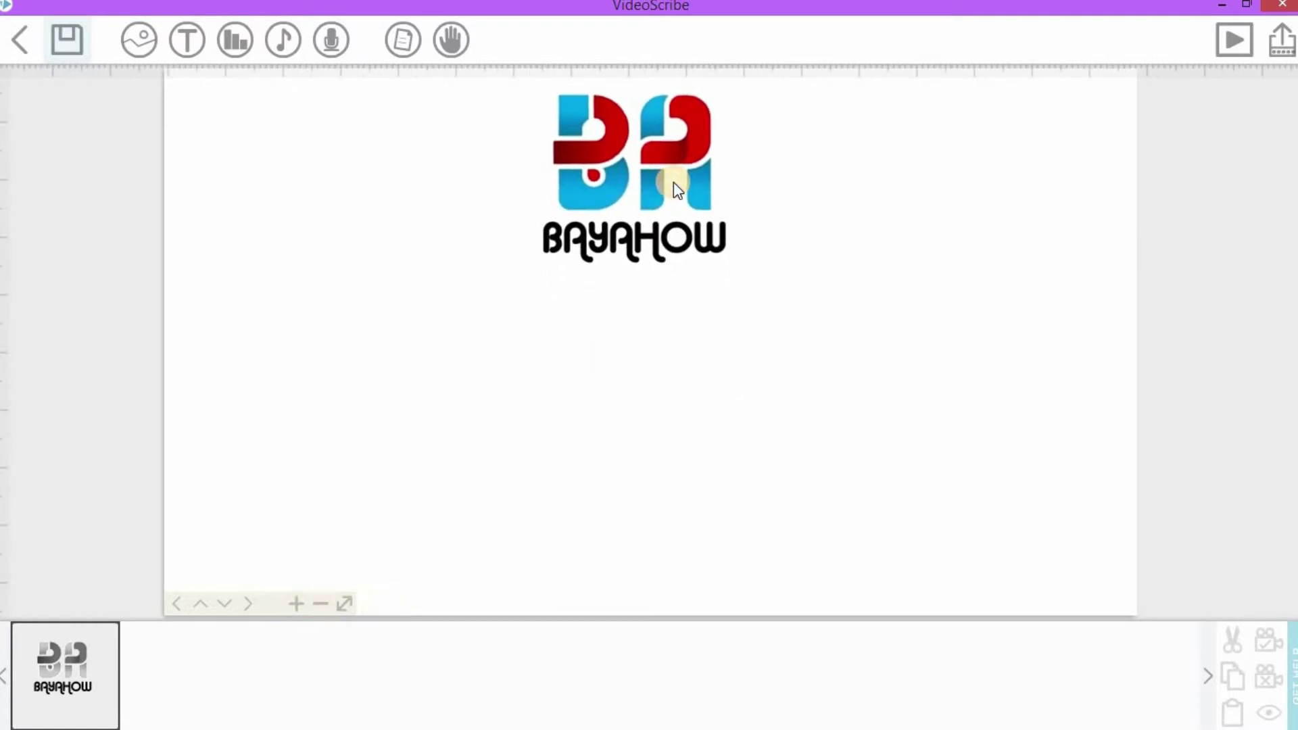
left_click(665, 203)
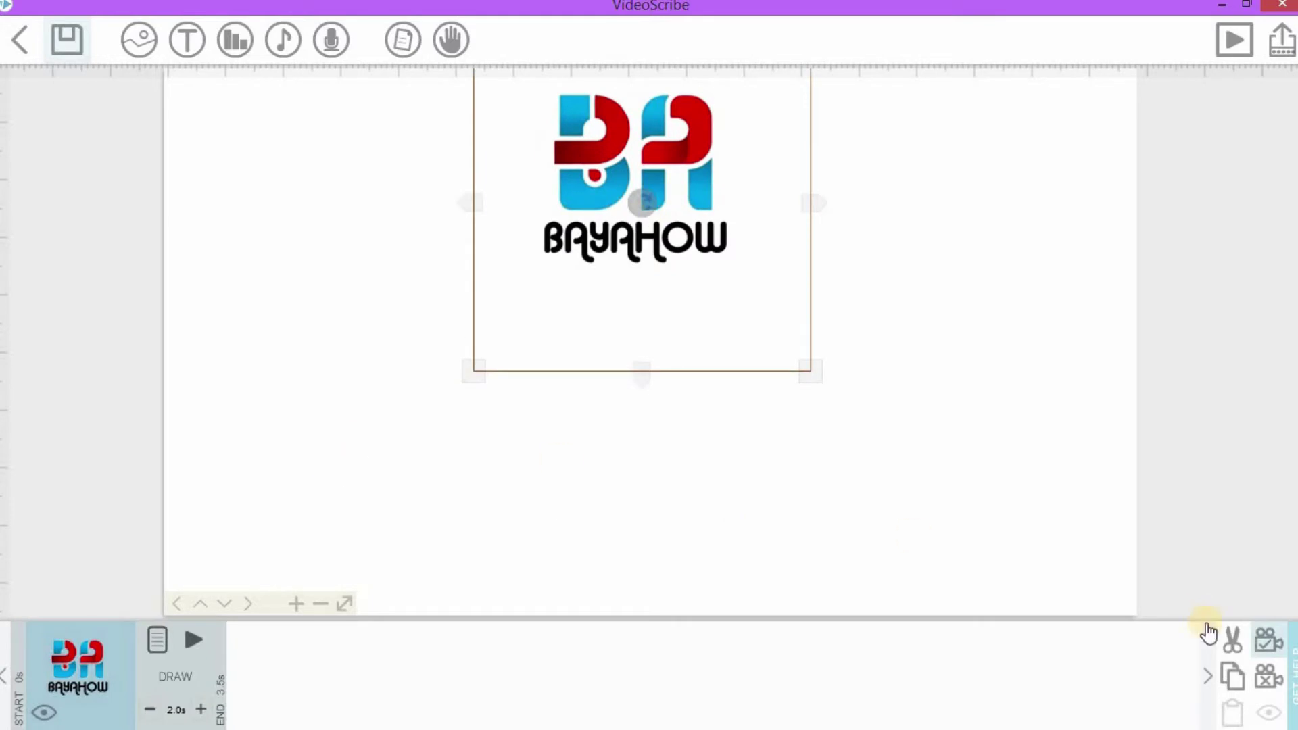
left_click(1281, 646)
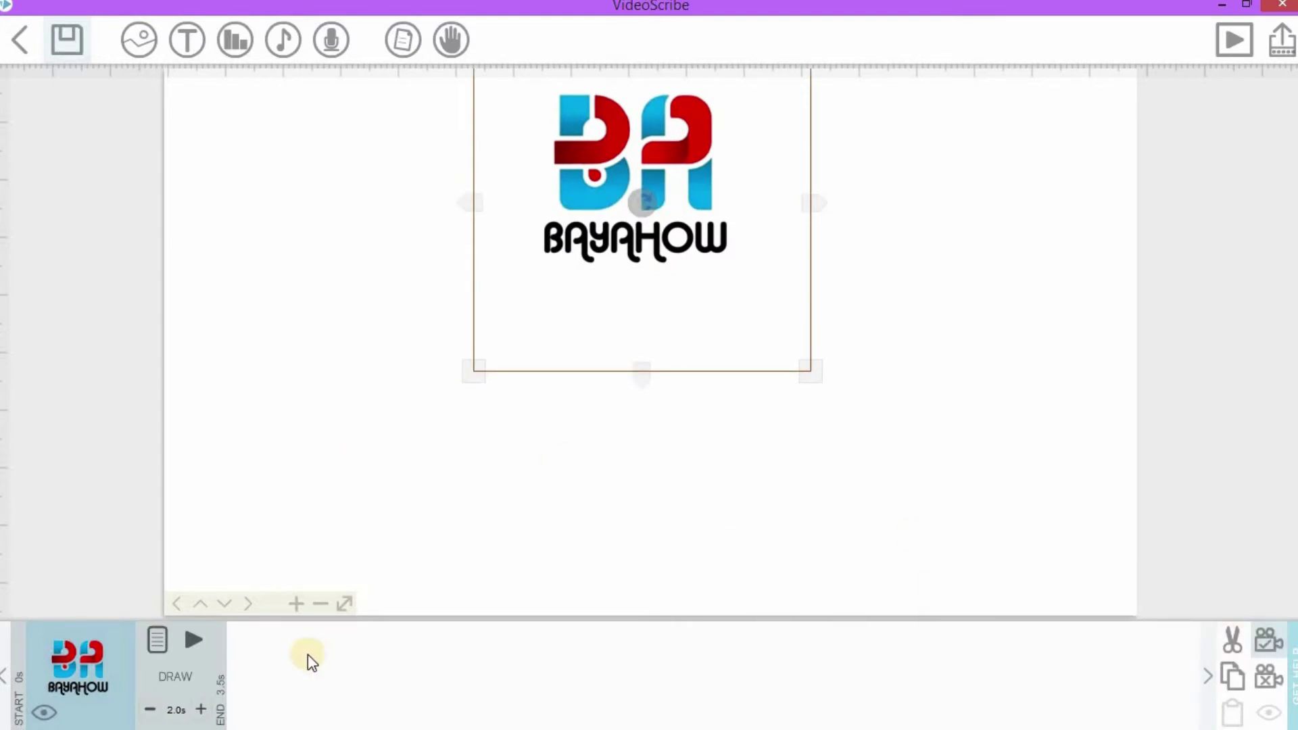
- Preview the scribe from the logo element and turn off the zoom at the end
left_click(194, 644)
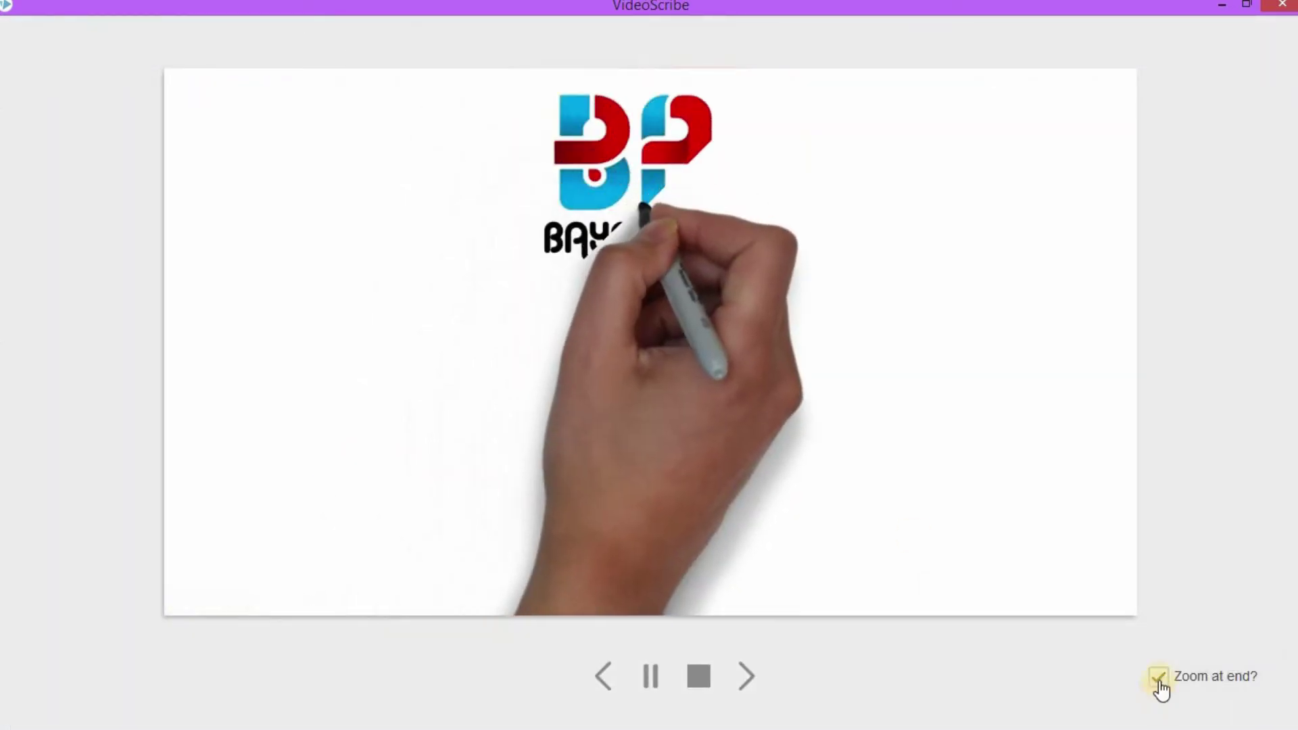
left_click(1159, 677)
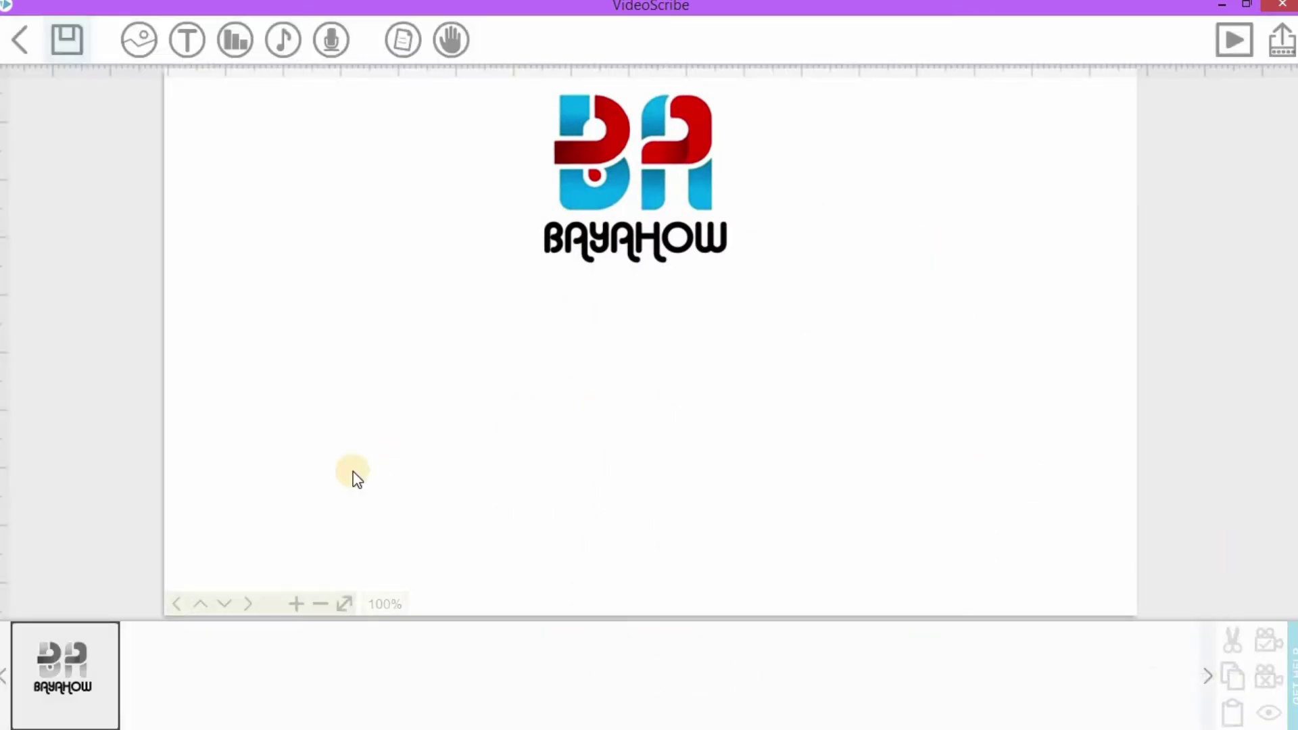
- Open the logo element's image properties and its drawing hand selection
left_click(68, 666)
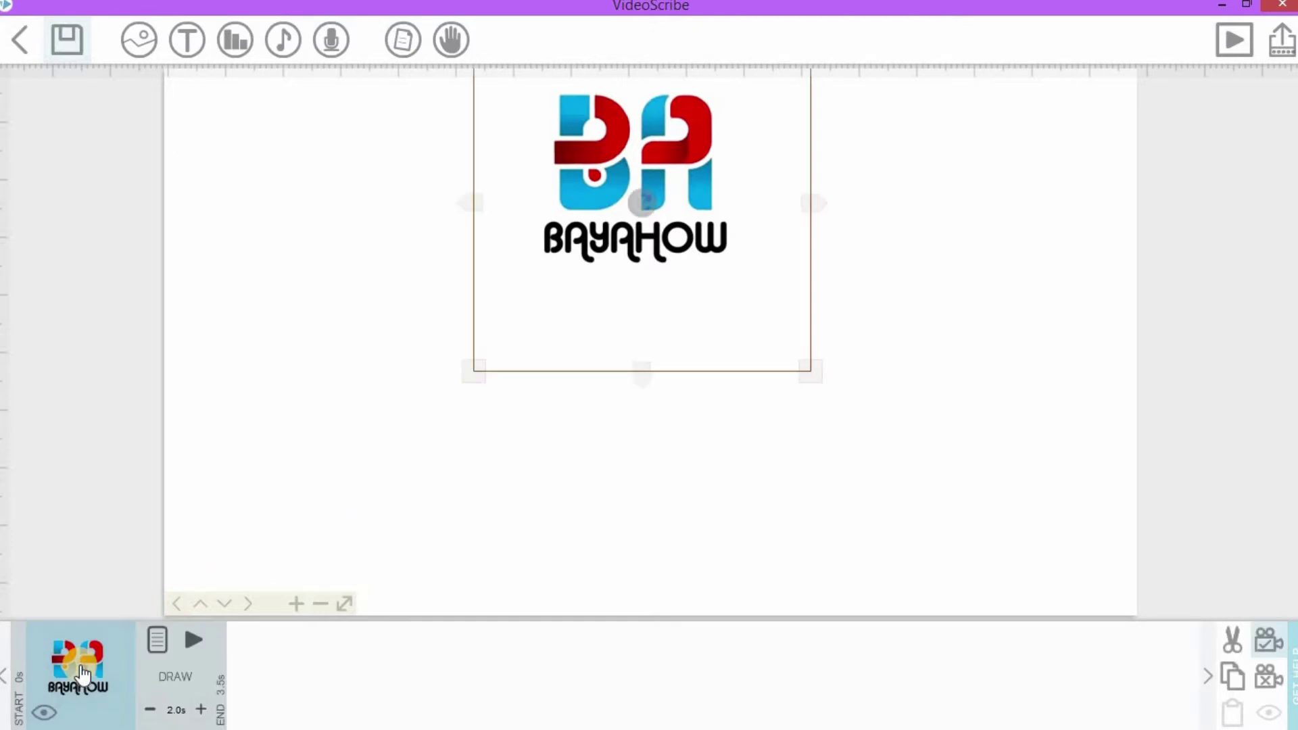
left_click(158, 640)
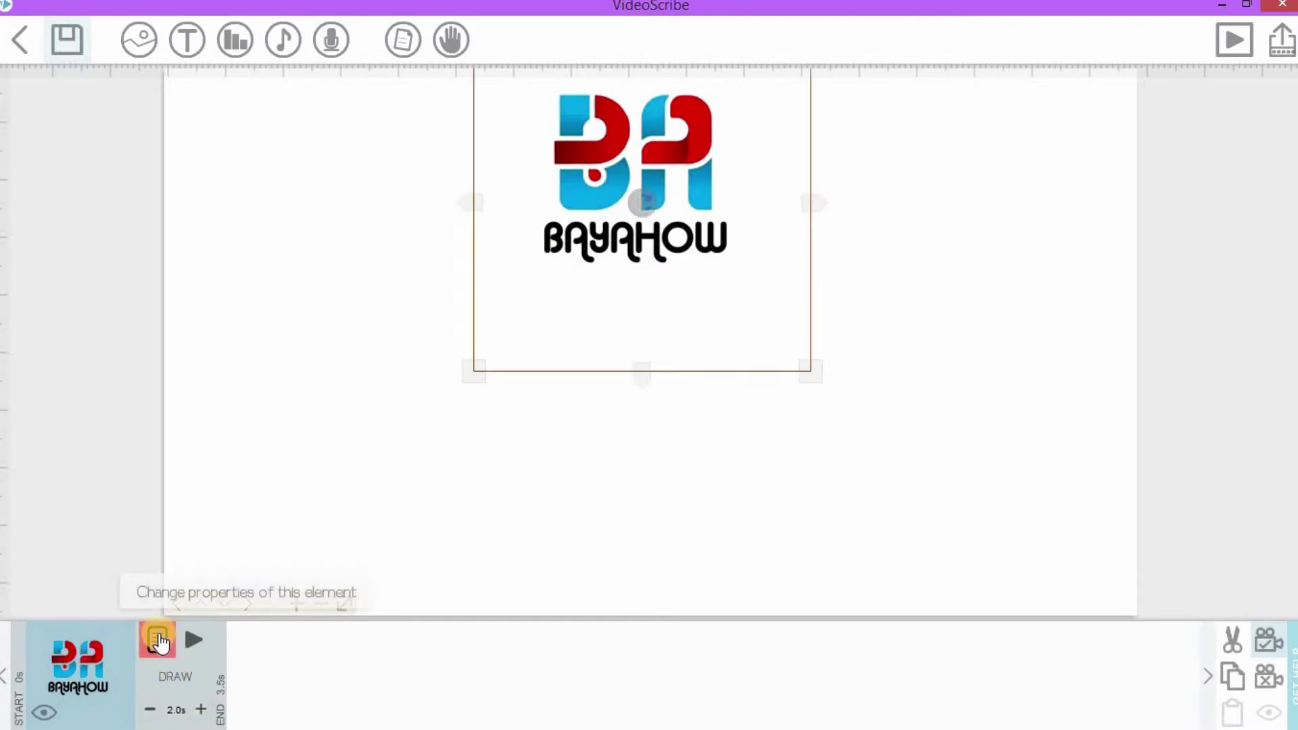
left_click(160, 639)
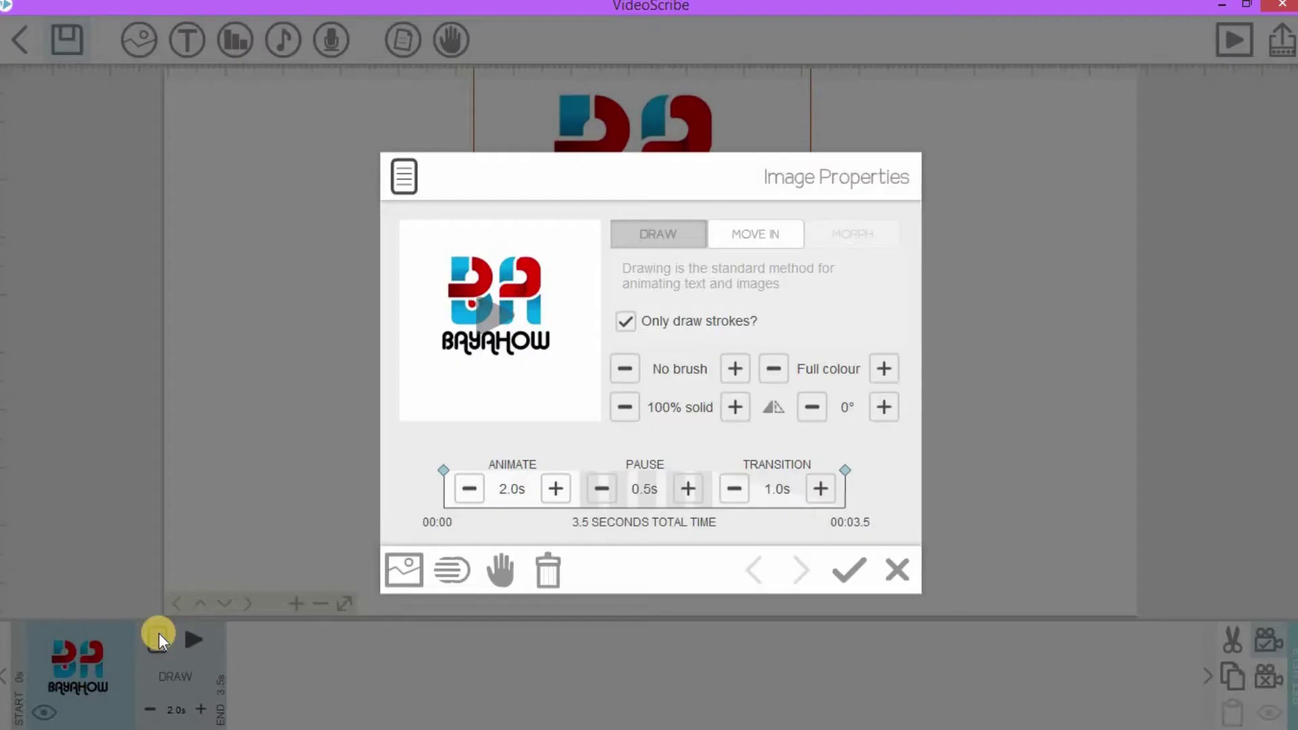
left_click(498, 568)
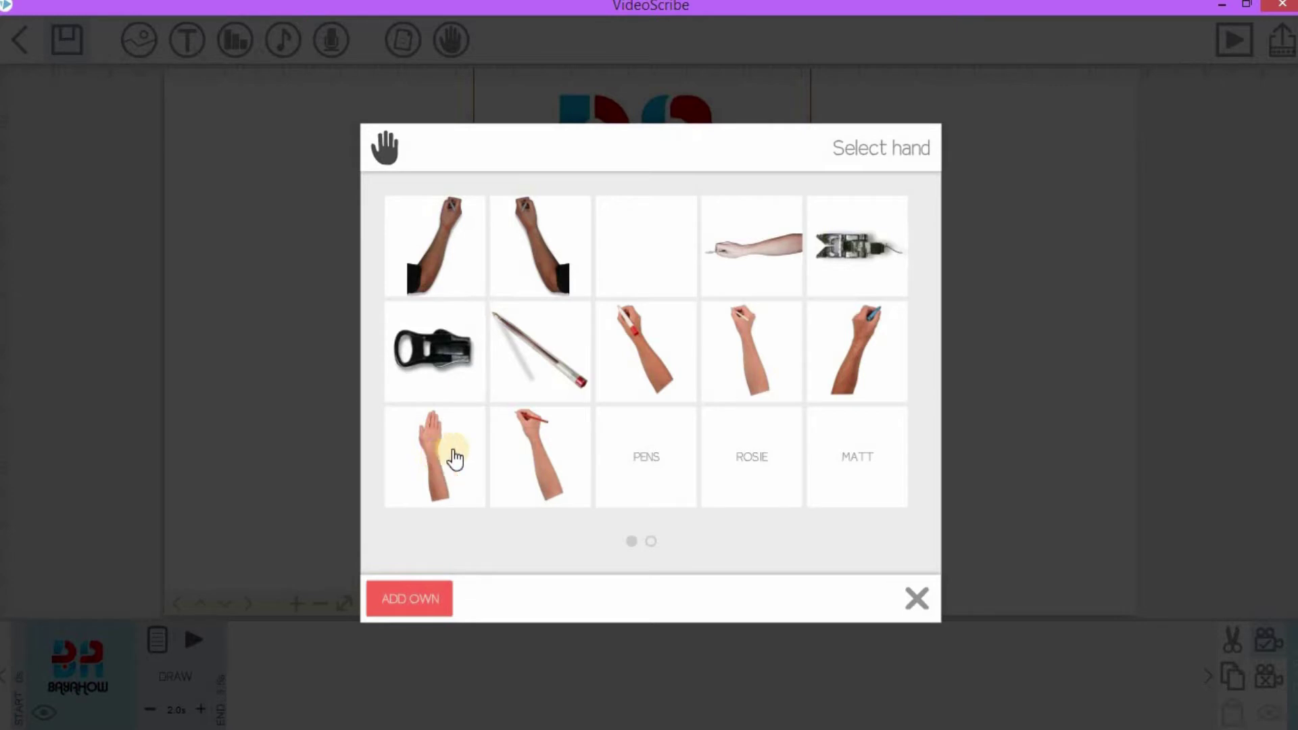
- Browse the available drawing hand sets and preview the flat hand with closed fingers without applying it
left_click(651, 542)
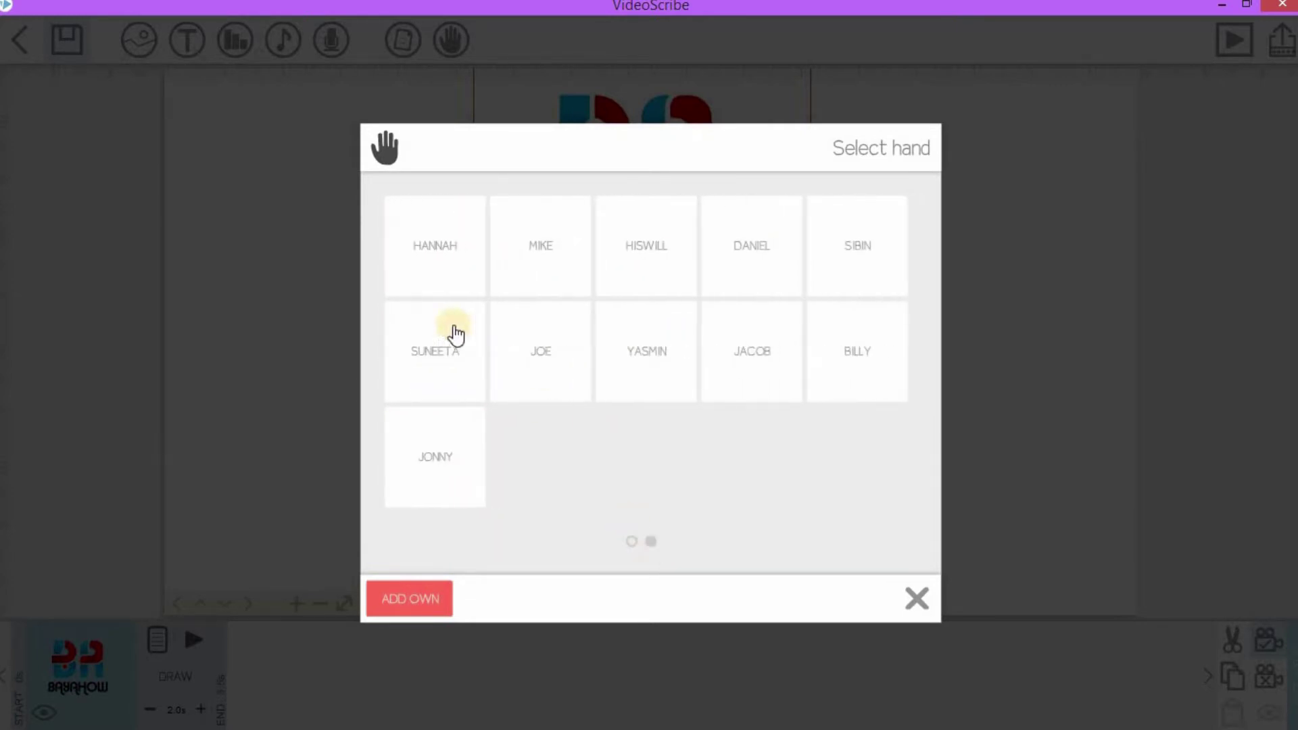
left_click(446, 339)
left_click(450, 288)
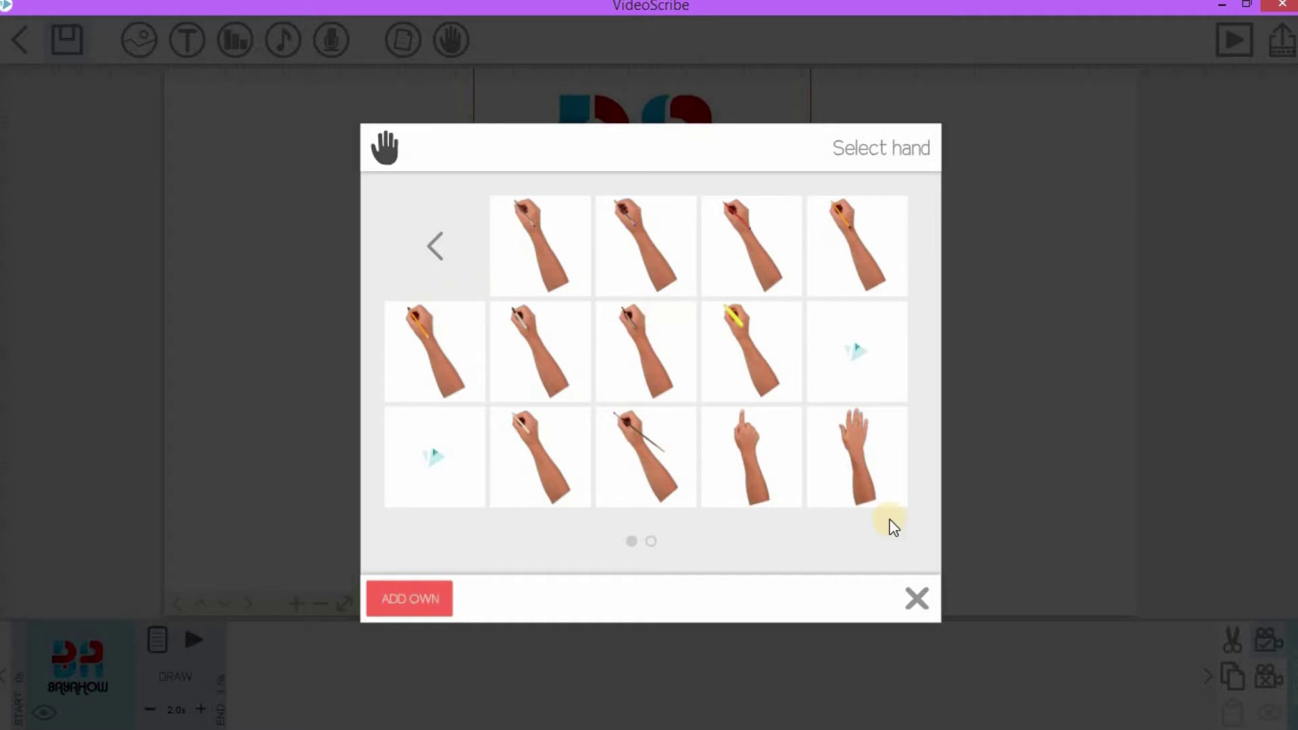
left_click(652, 544)
left_click(630, 544)
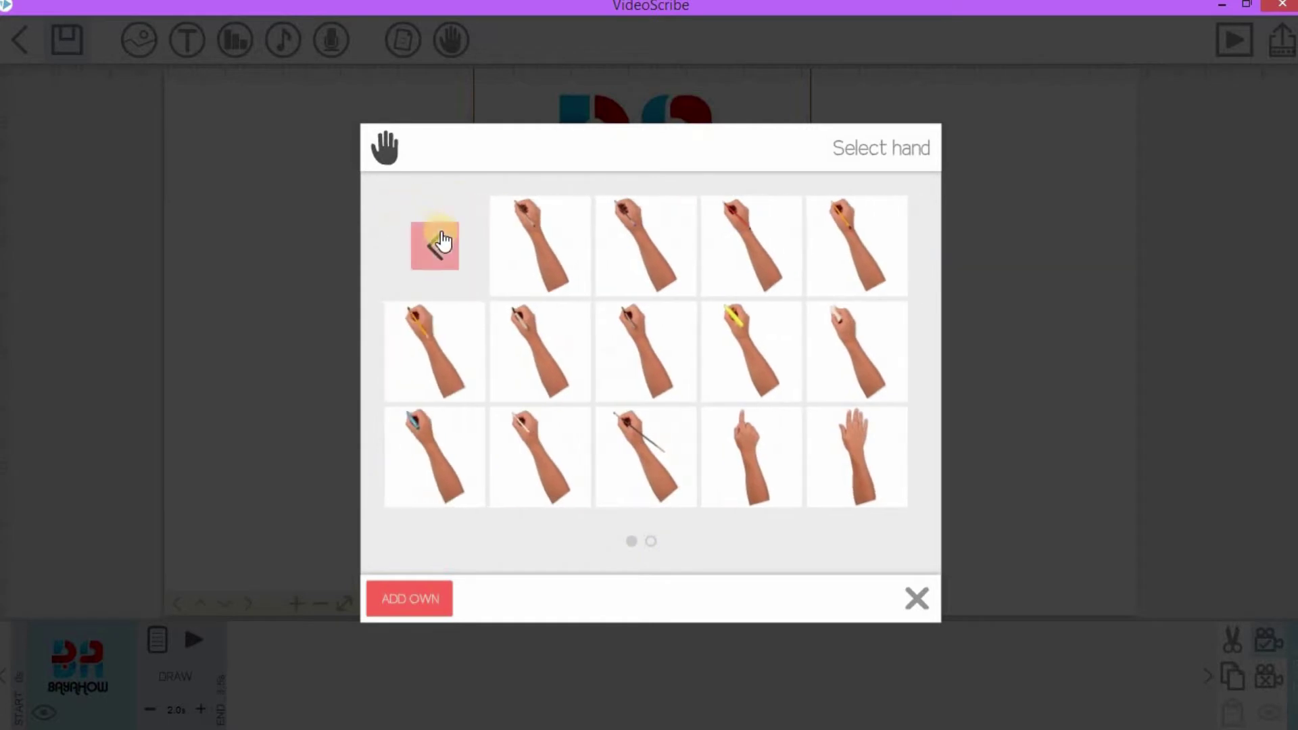
left_click(438, 240)
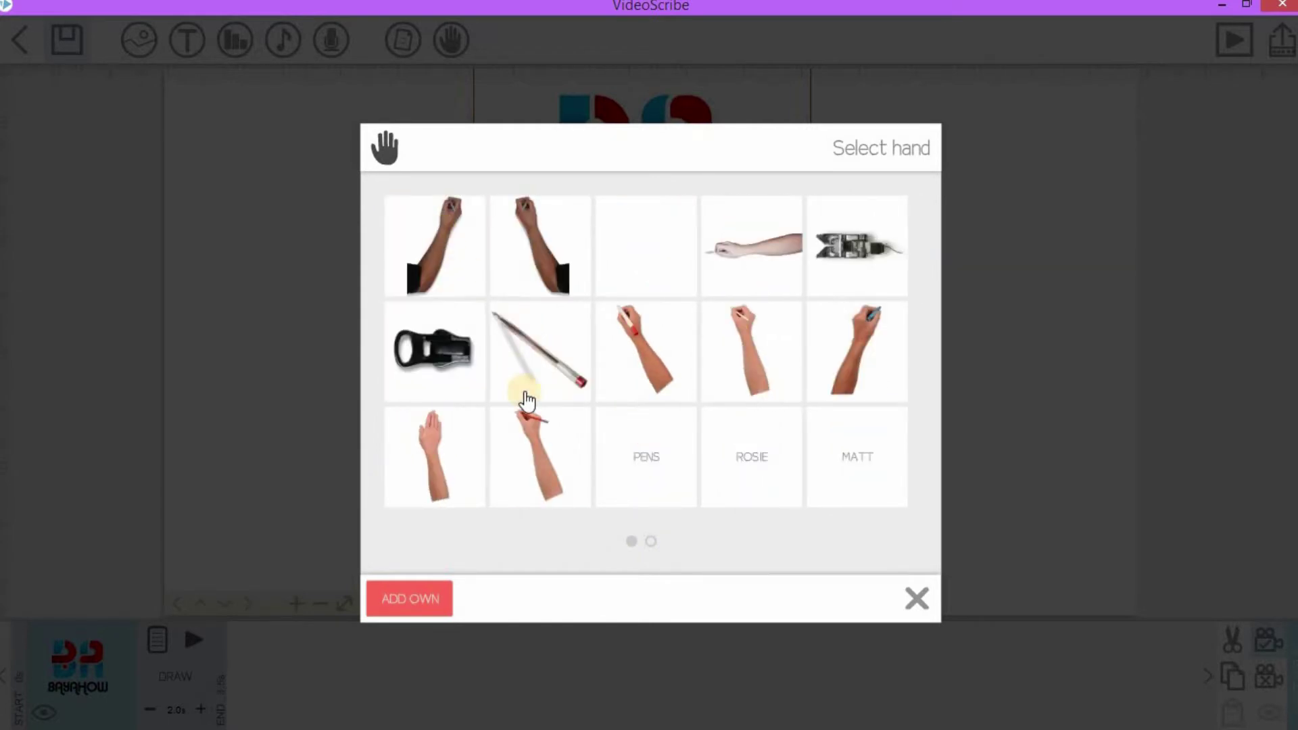
left_click(443, 456)
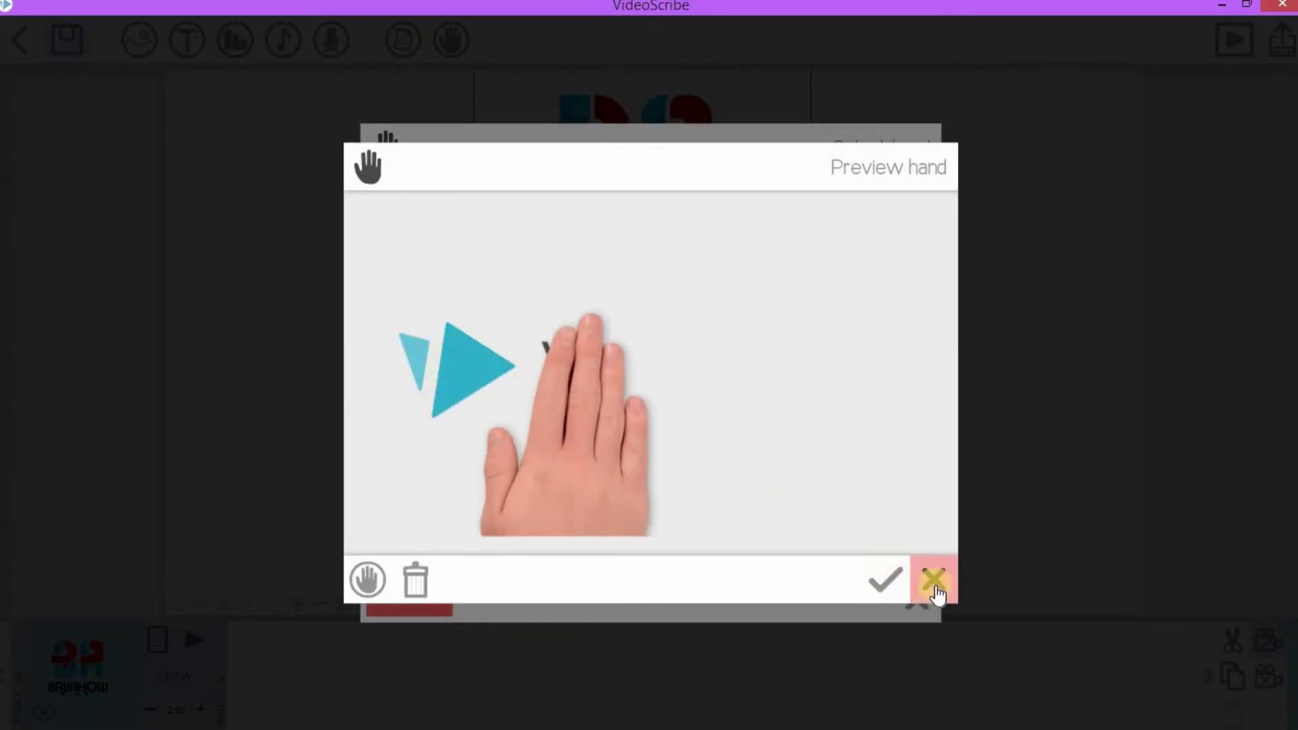
left_click(934, 581)
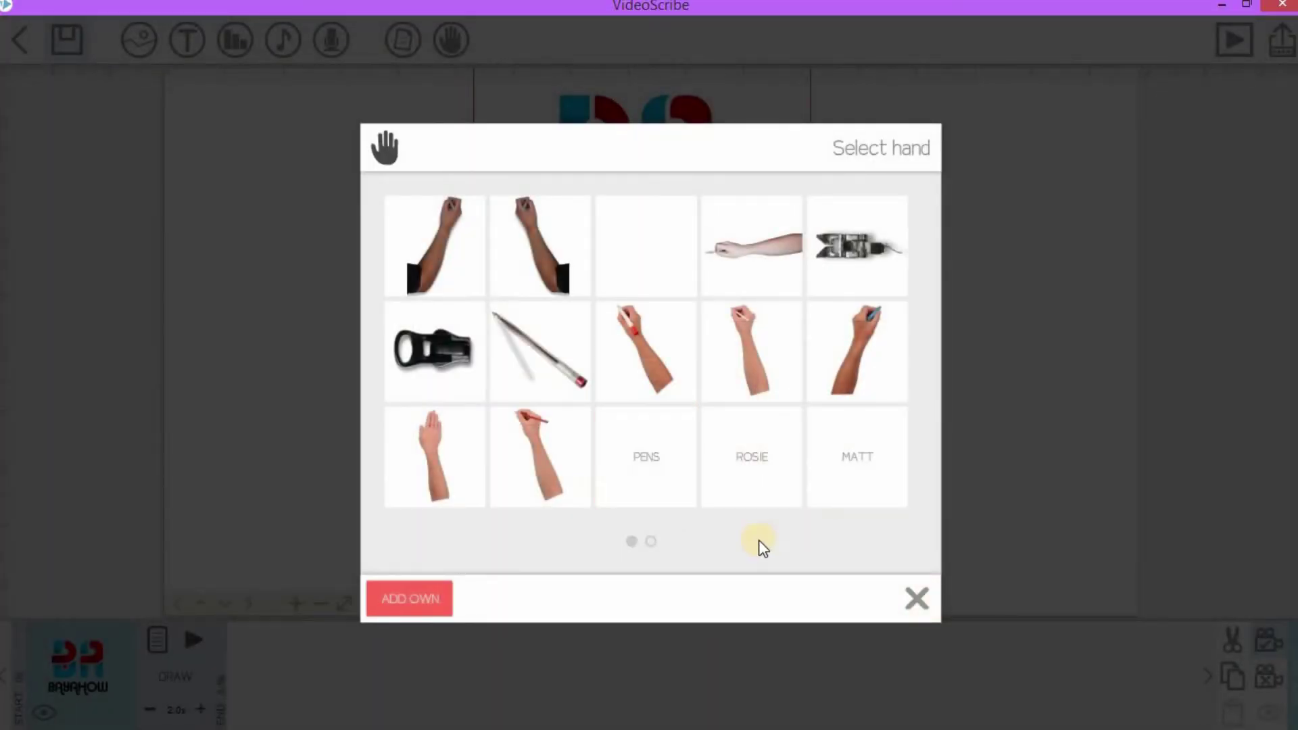
- Assign an open flat hand from one of the named hand sets to the logo
left_click(841, 487)
left_click(651, 541)
left_click(591, 336)
left_click(437, 248)
left_click(756, 464)
left_click(638, 544)
left_click(899, 445)
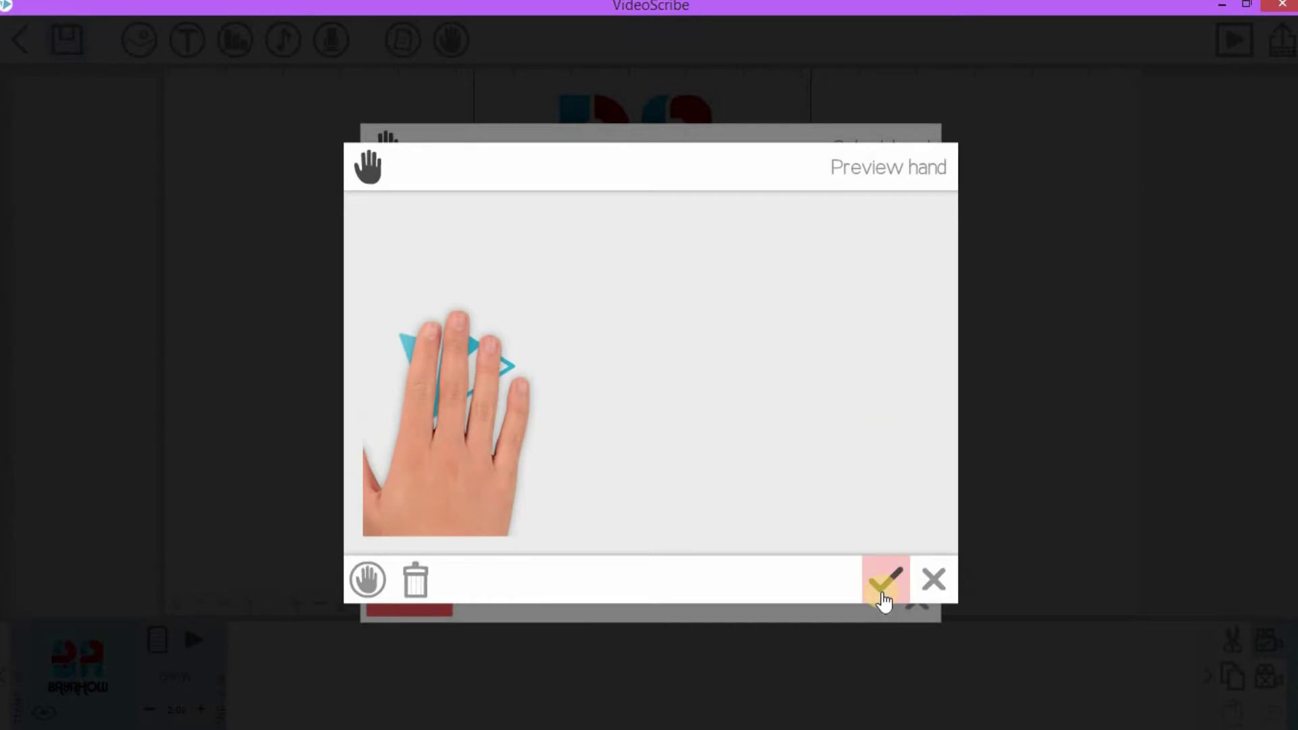
left_click(883, 594)
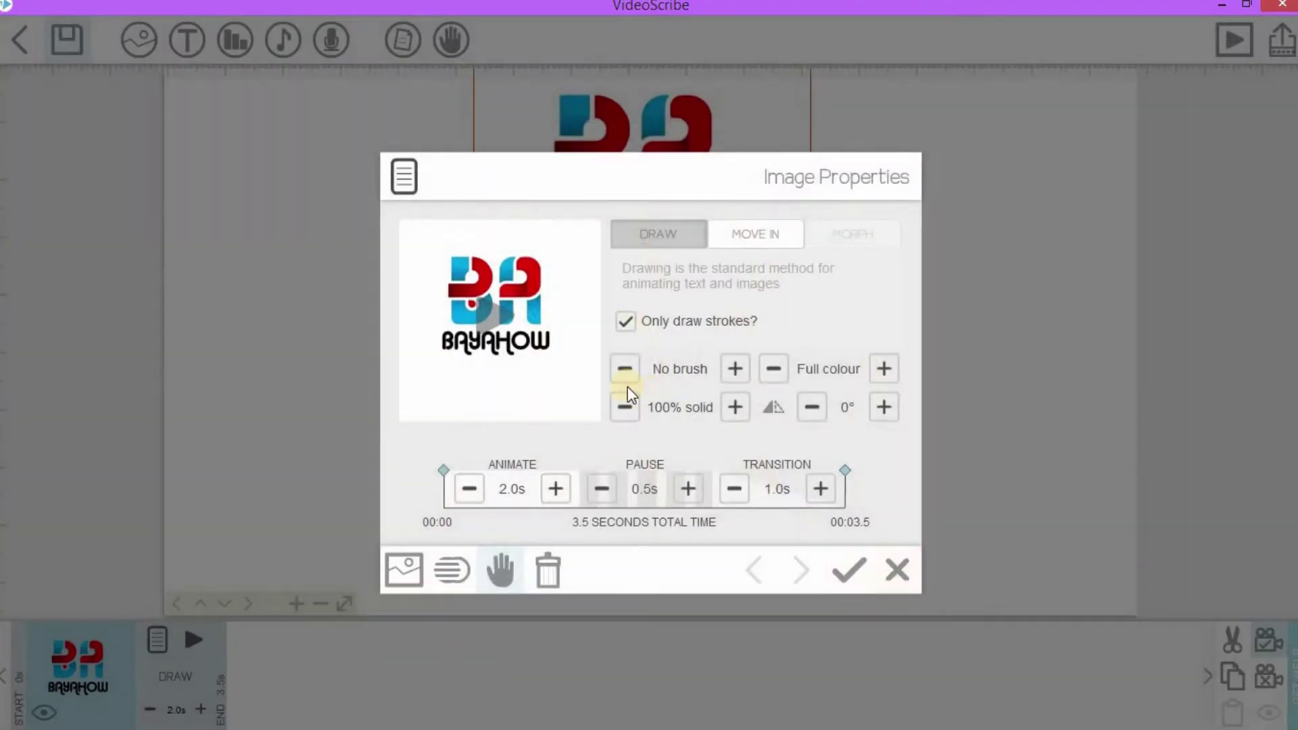
- Set the logo's animation to Move In from the top centre and preview it
left_click(744, 233)
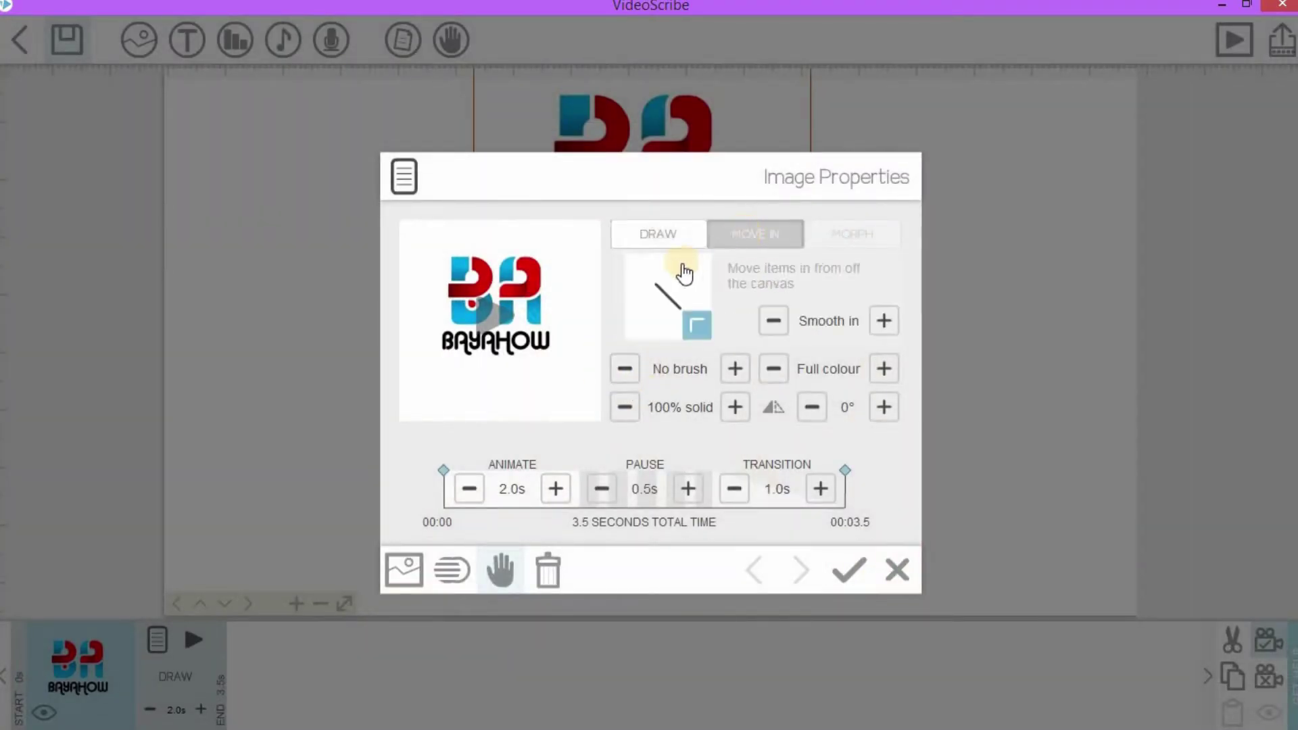
left_click_drag(670, 273, 667, 271)
left_click(494, 314)
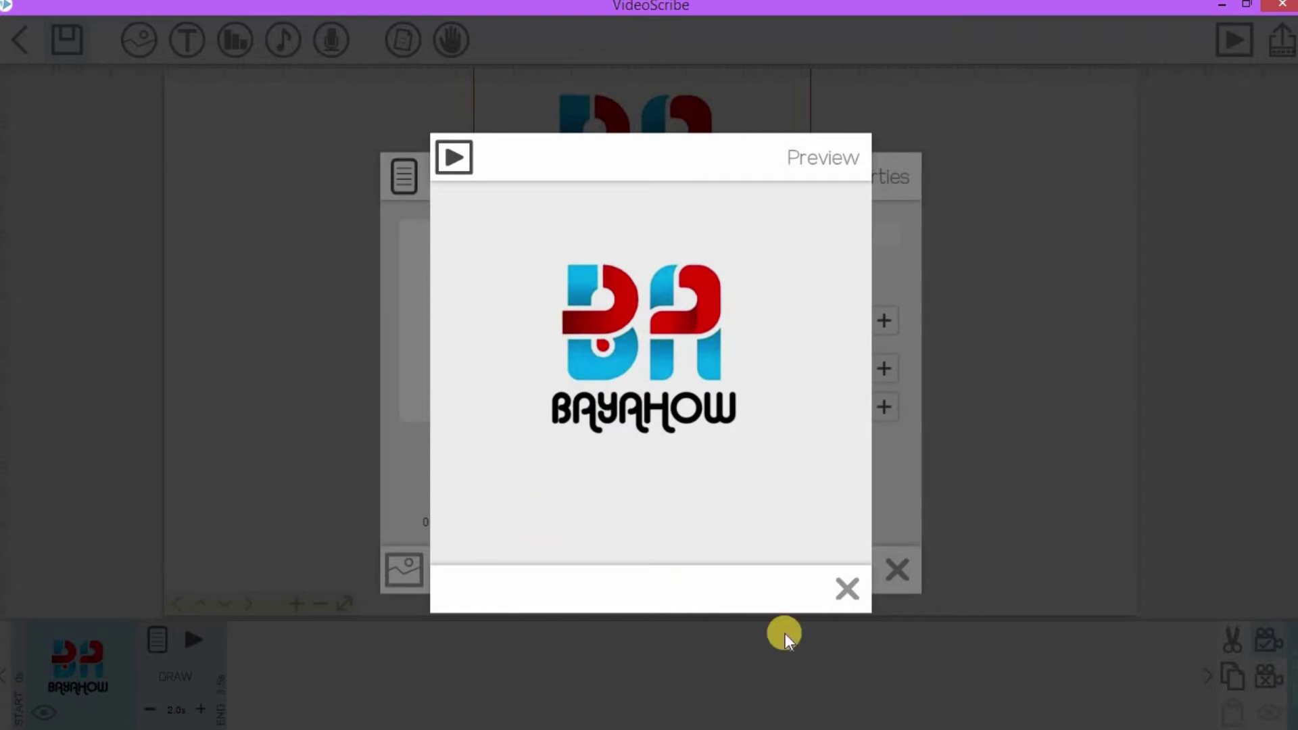
left_click(845, 590)
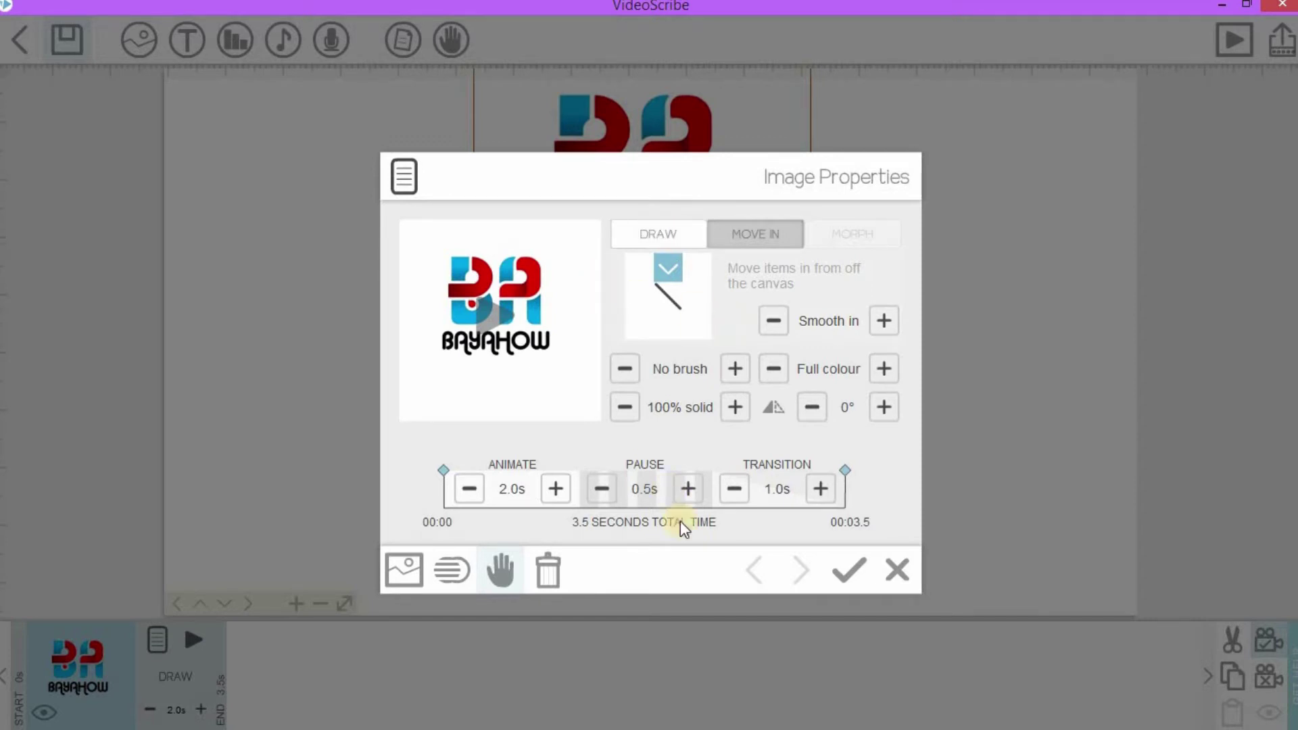
- Set the logo's animation time to 2.5 s, preview and apply it, and play the logo scene
left_click(557, 490)
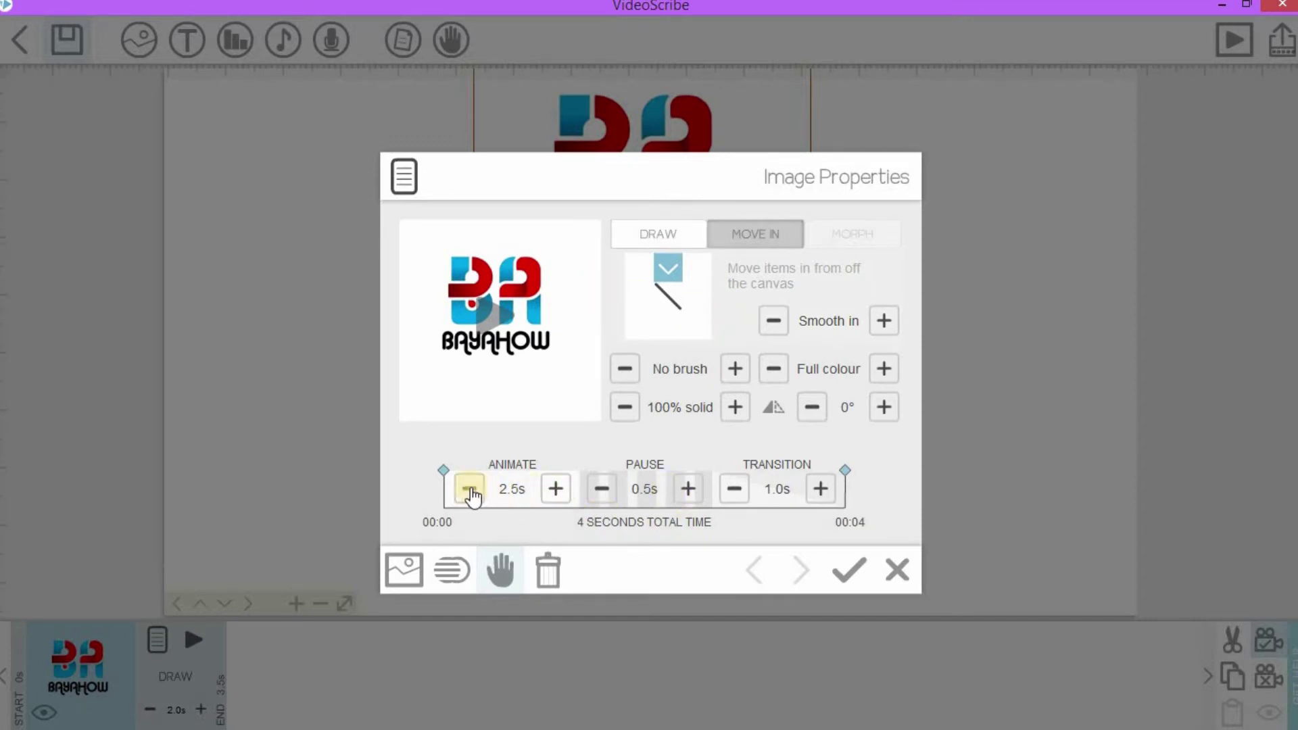
left_click(502, 303)
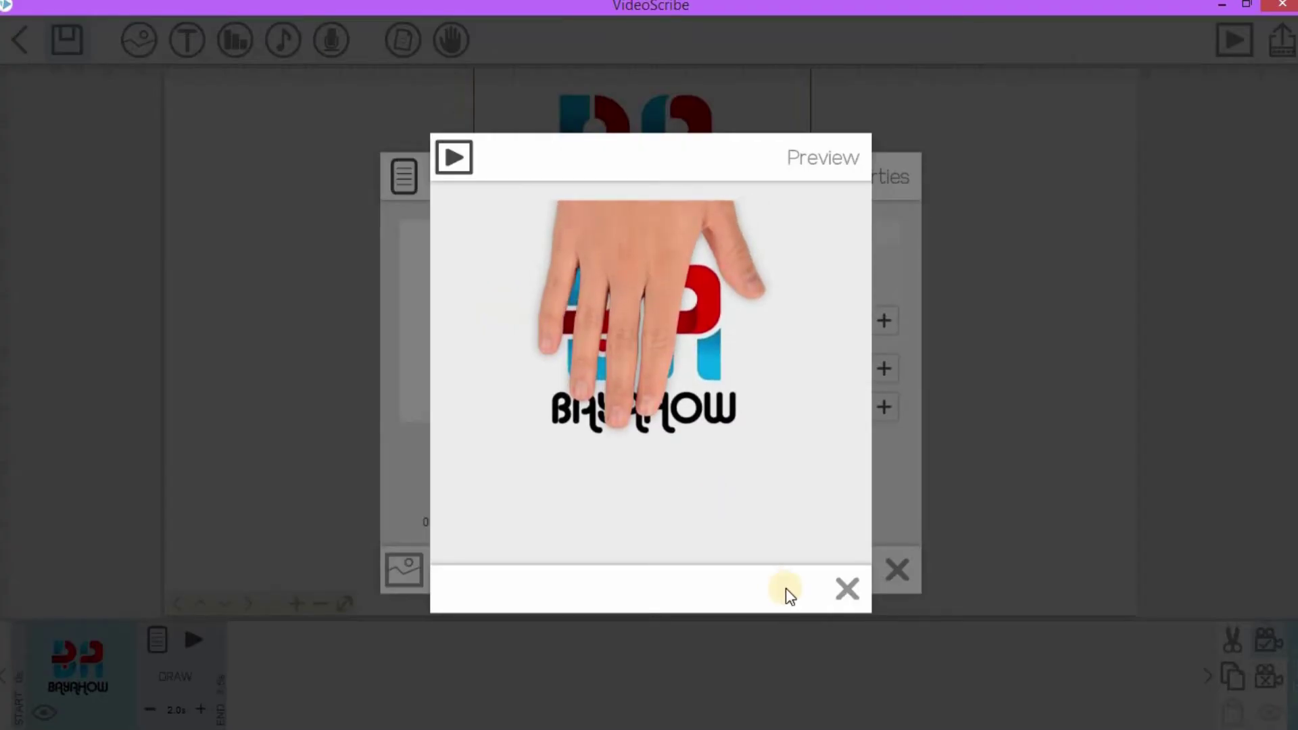
left_click(846, 588)
left_click(847, 578)
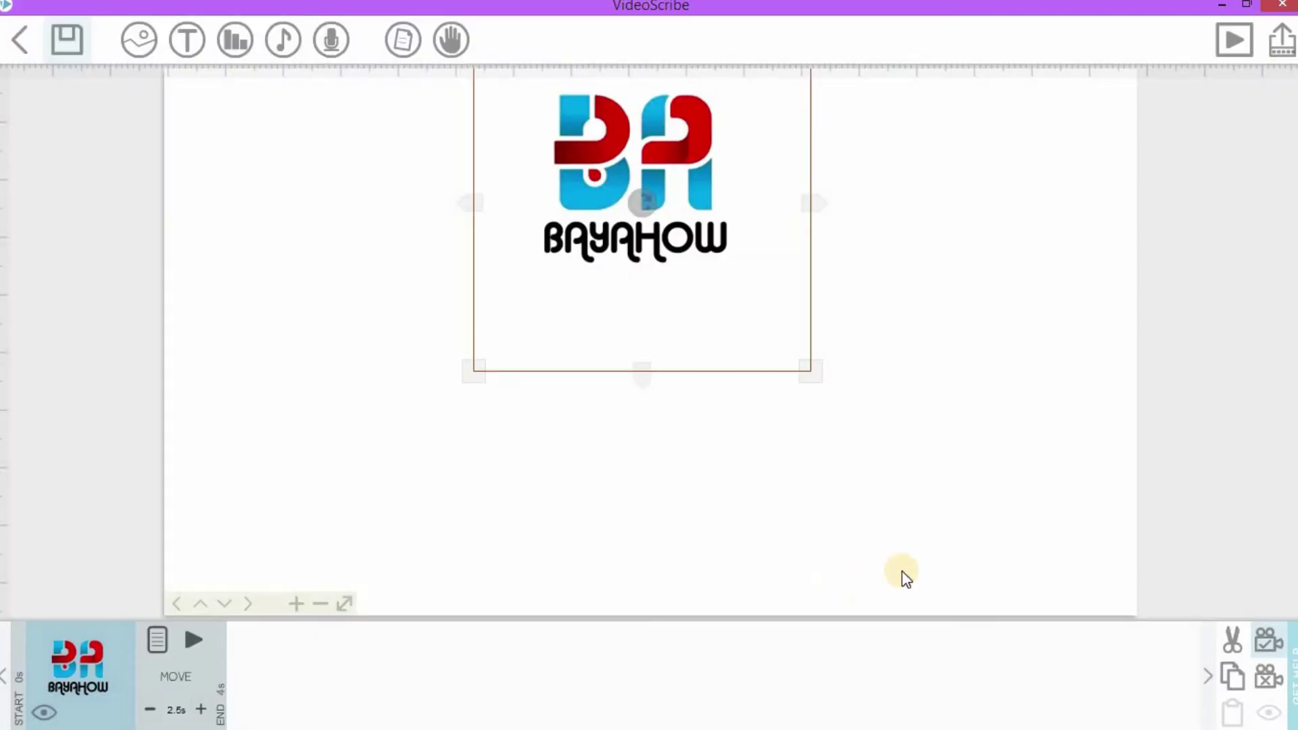
left_click(197, 639)
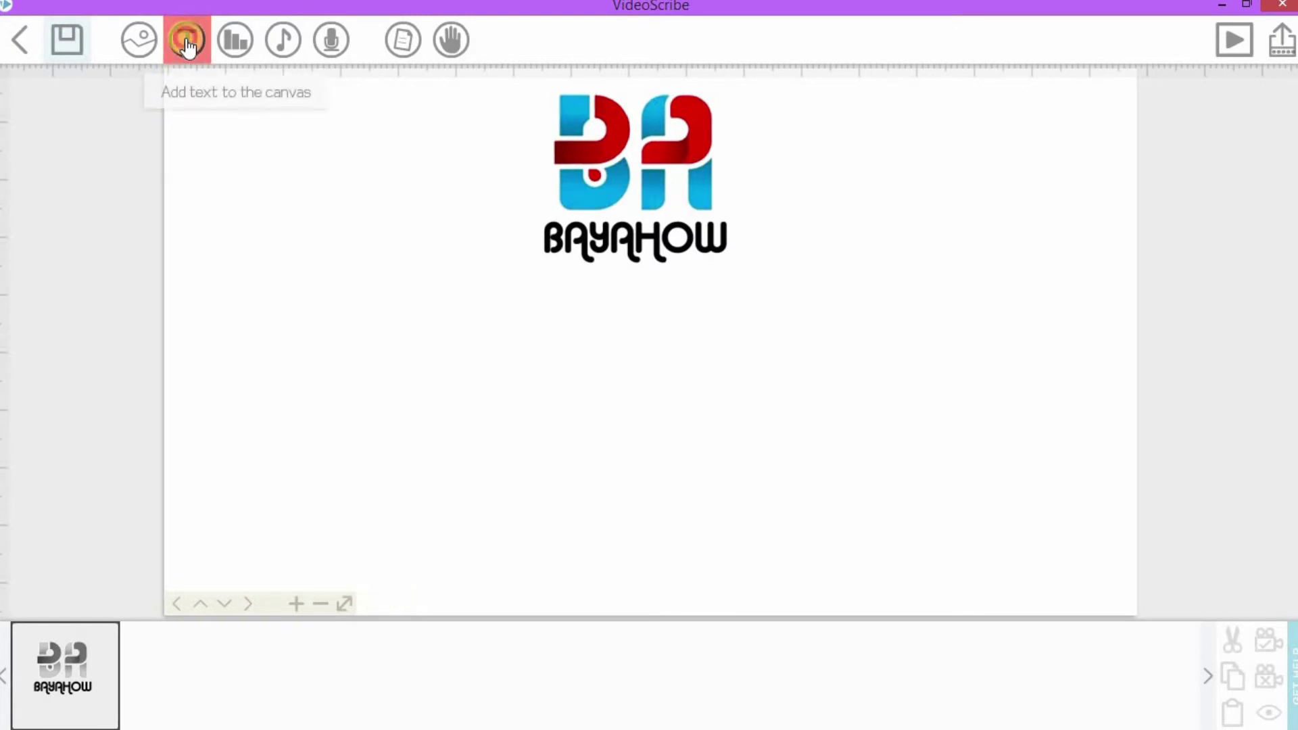
- Start a new text element with the message "Noqo Hal Abuurle"
left_click(187, 44)
left_click(663, 351)
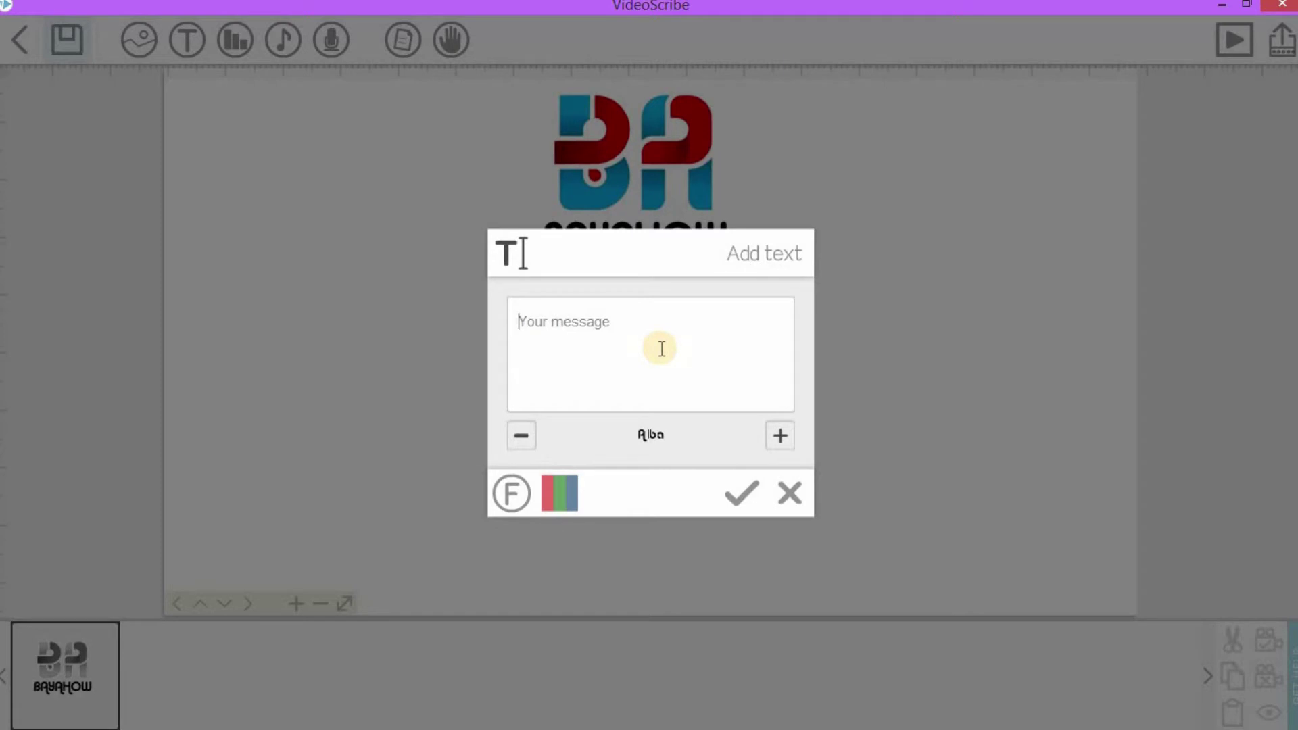
type("Nq")
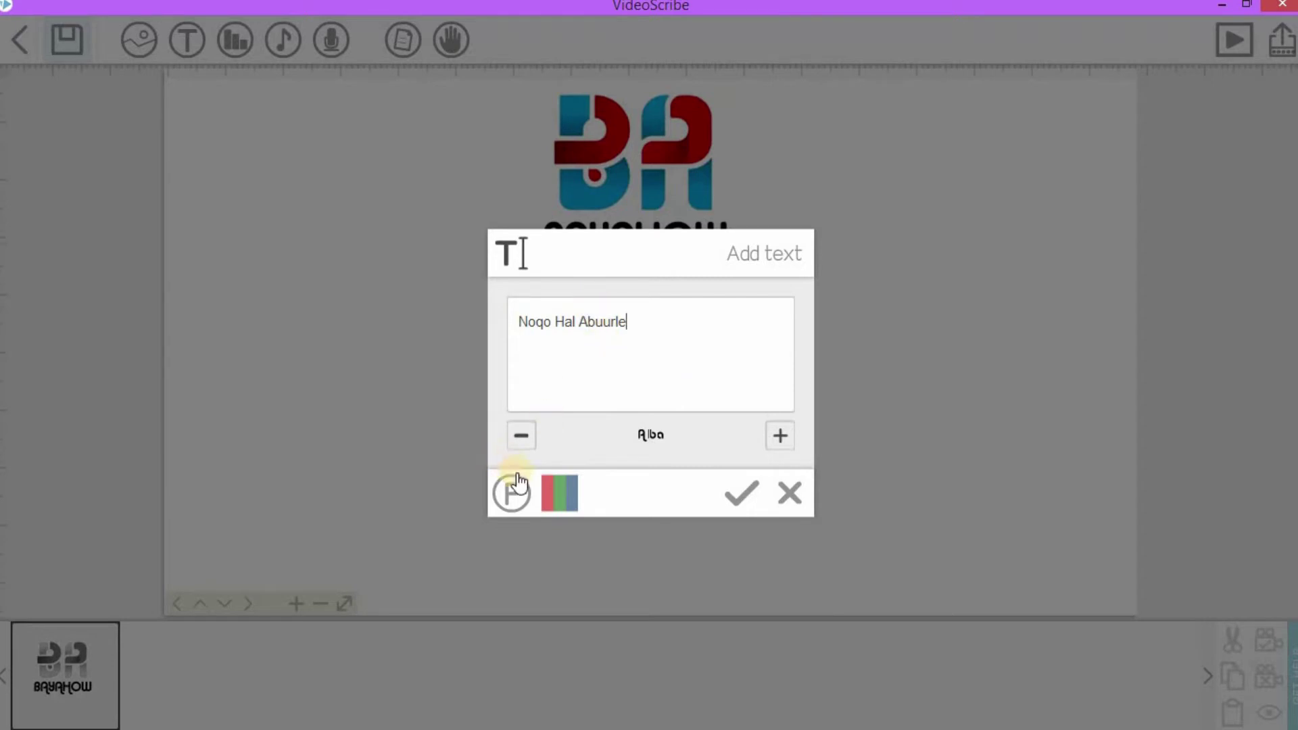
- Look through the loaded and available fonts for the message, ending back on Alba
left_click(522, 446)
left_click(521, 443)
left_click(521, 443)
left_click(522, 441)
left_click(525, 497)
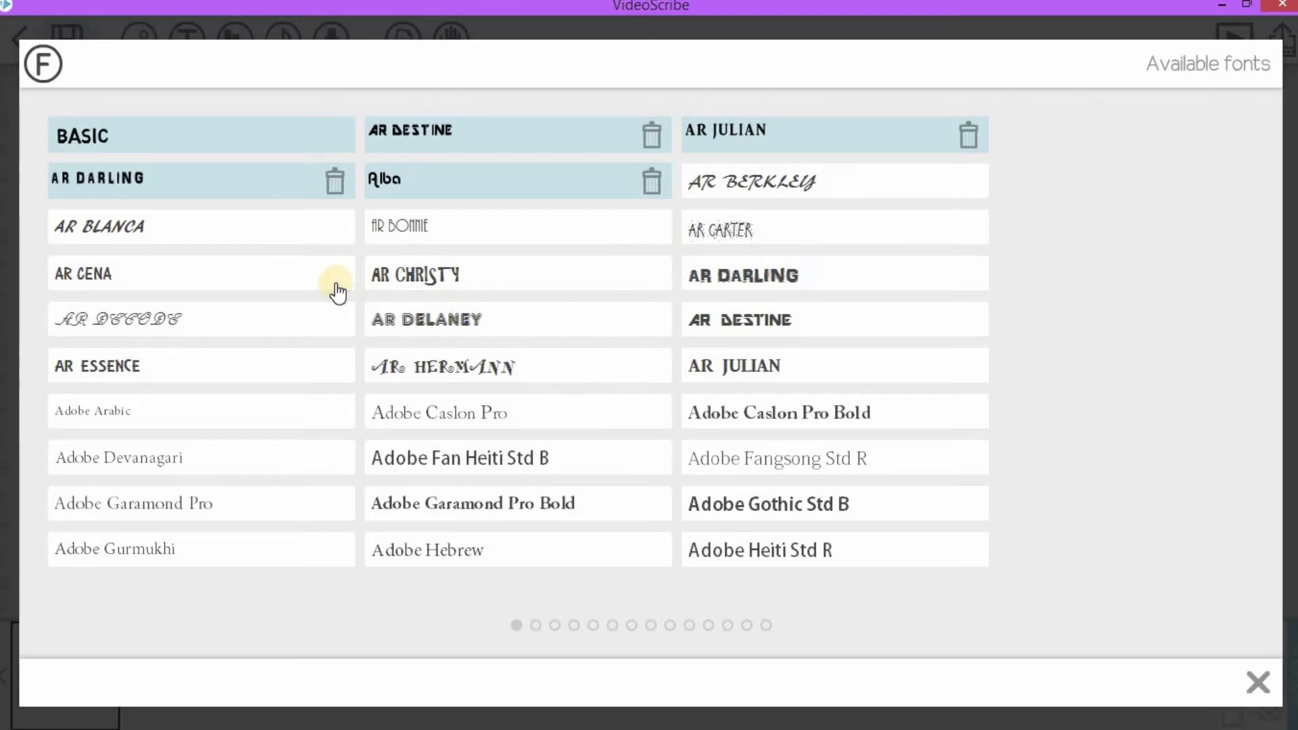
left_click(555, 626)
left_click(574, 626)
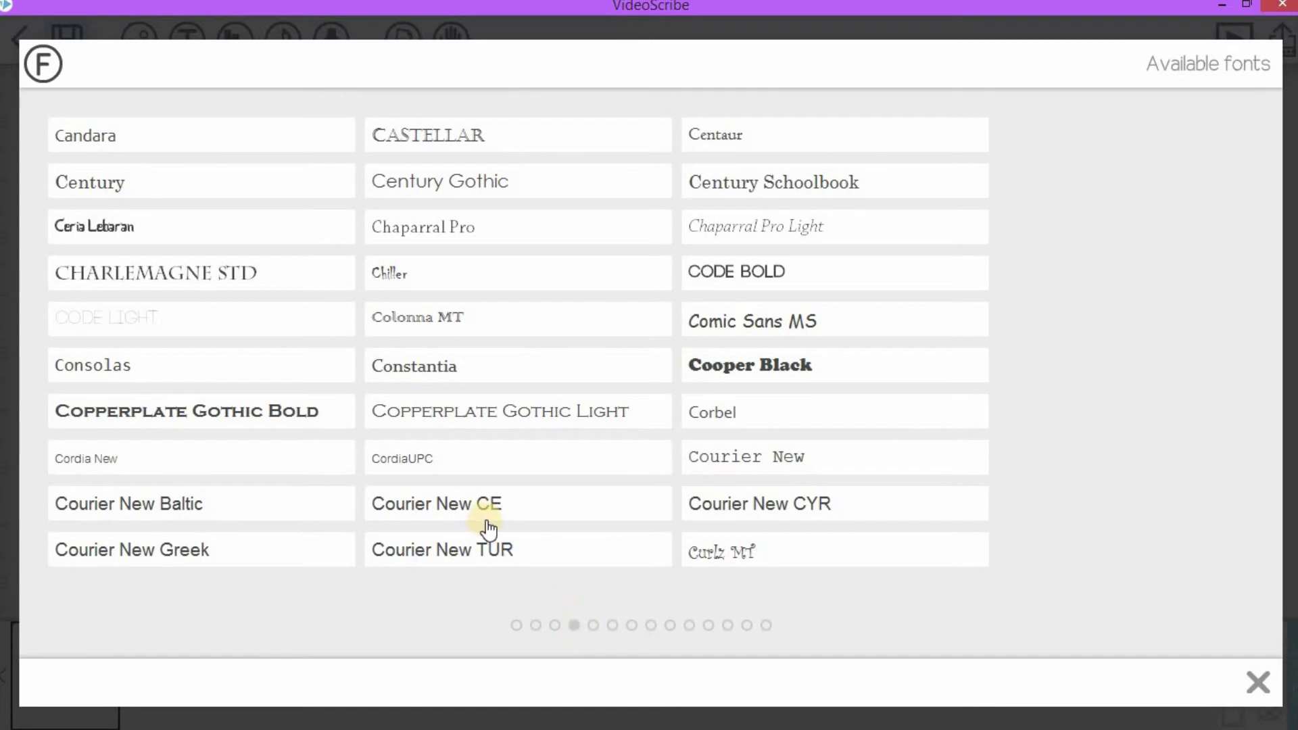
left_click(1259, 682)
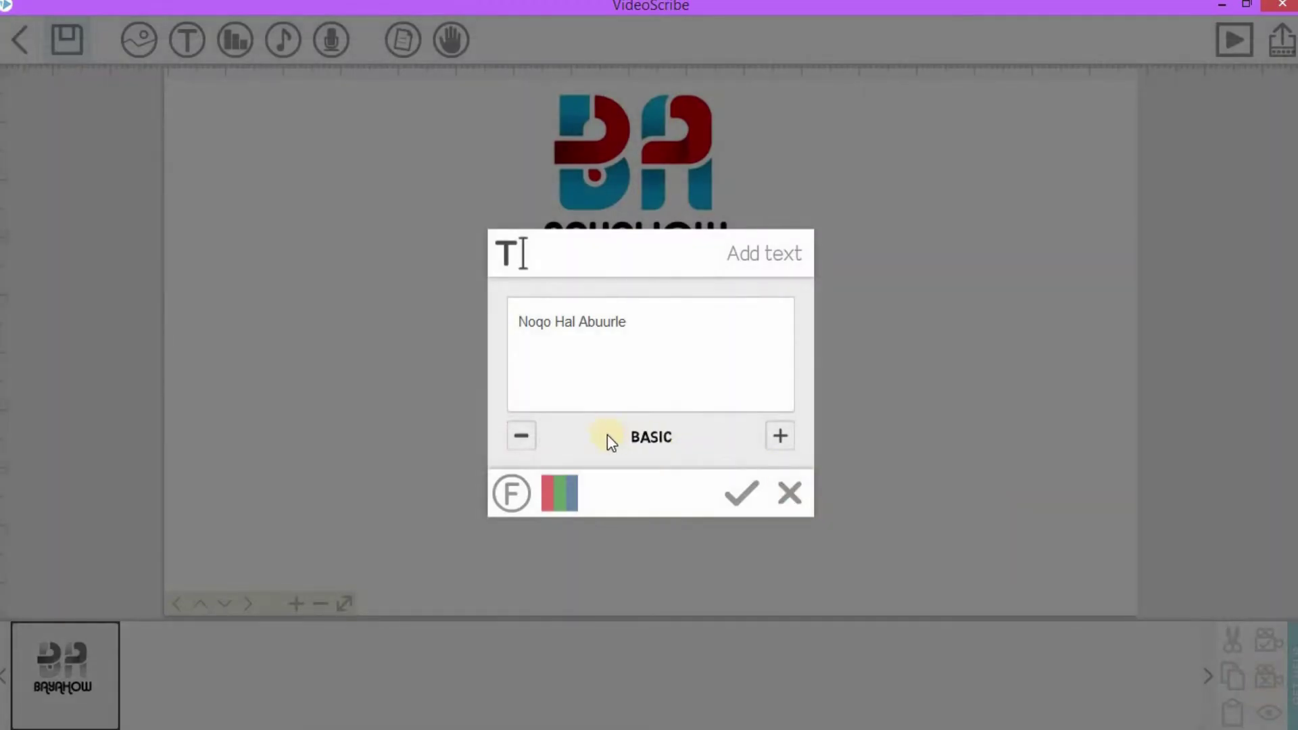
left_click(783, 436)
left_click(783, 436)
left_click(783, 436)
left_click(782, 436)
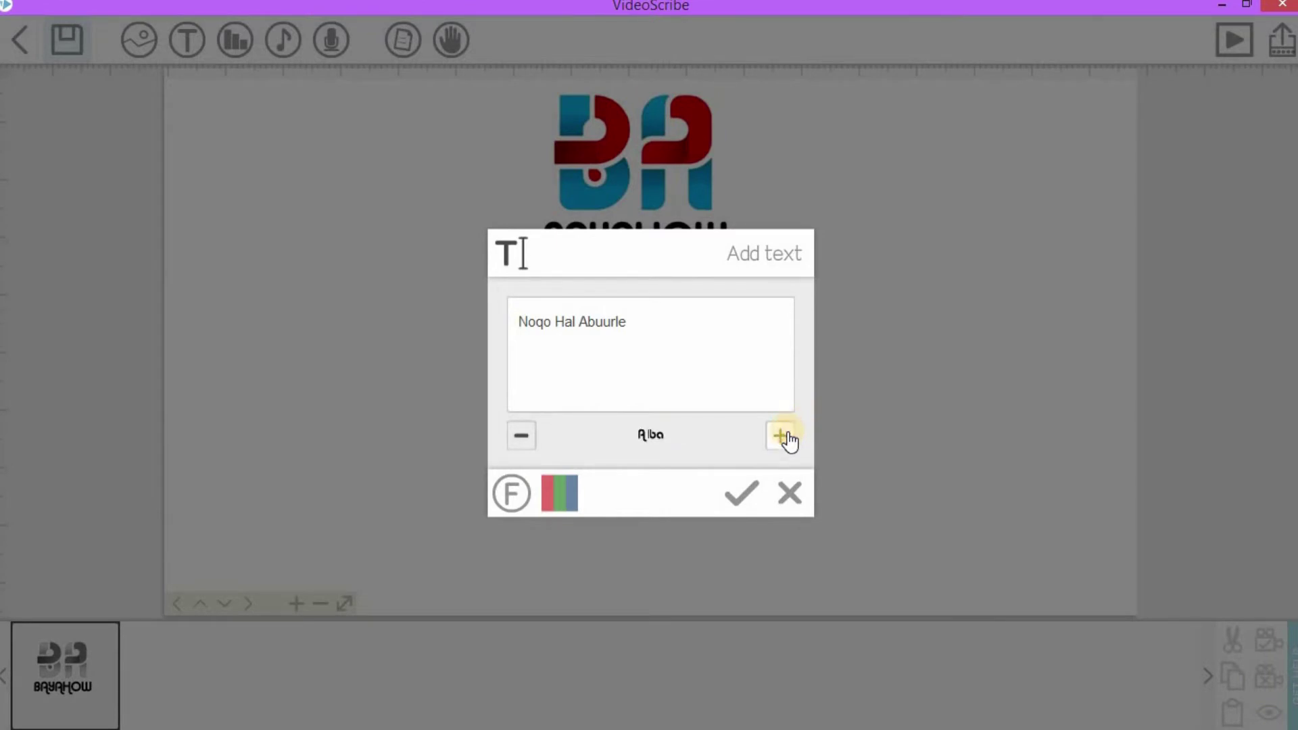
- Colour the message red, add it to the canvas, and place it at a smaller size centred beneath the logo
left_click(556, 497)
left_click(561, 351)
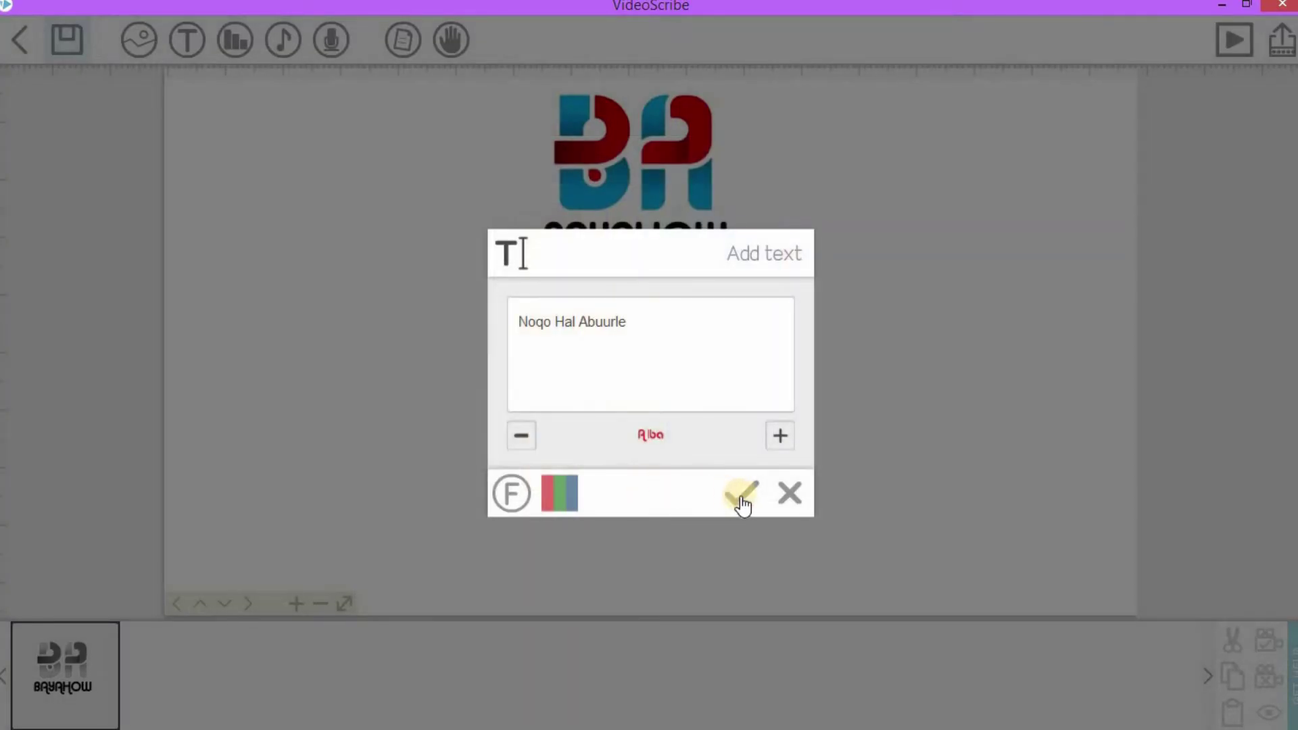
left_click(742, 499)
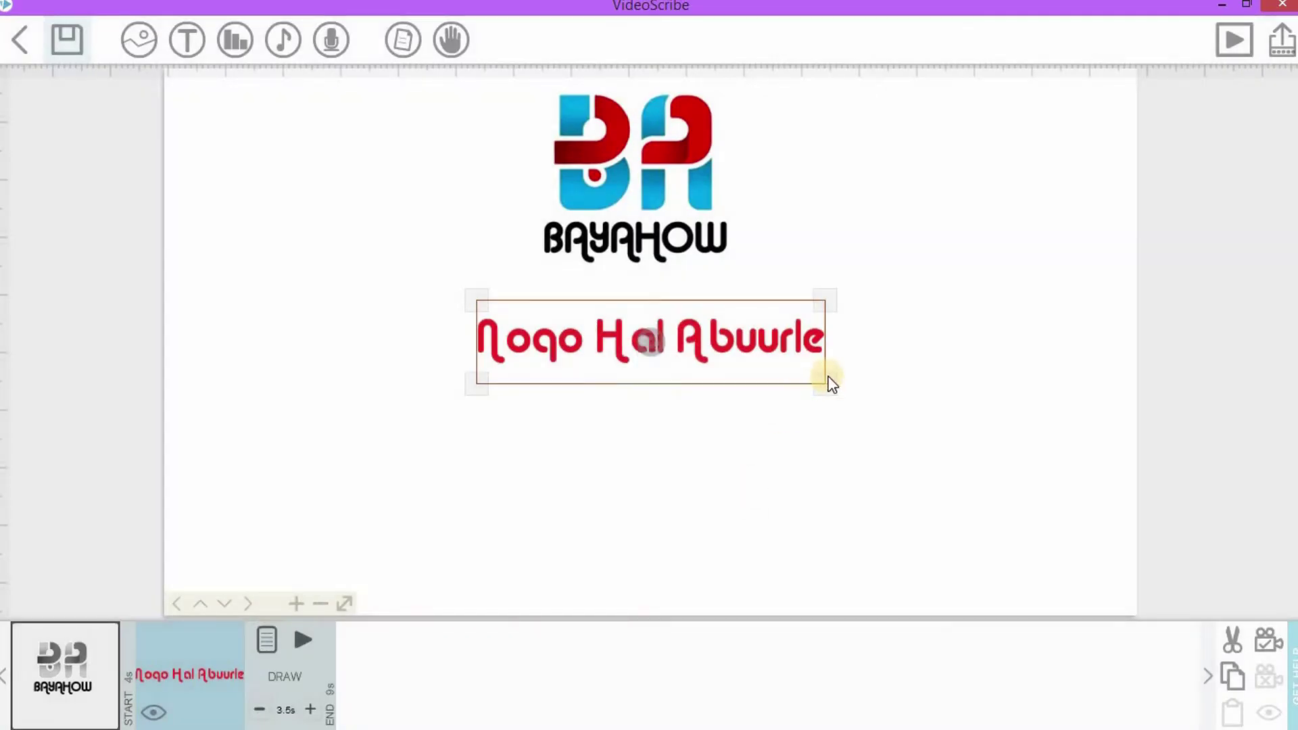
left_click(826, 383)
left_click_drag(800, 384, 709, 356)
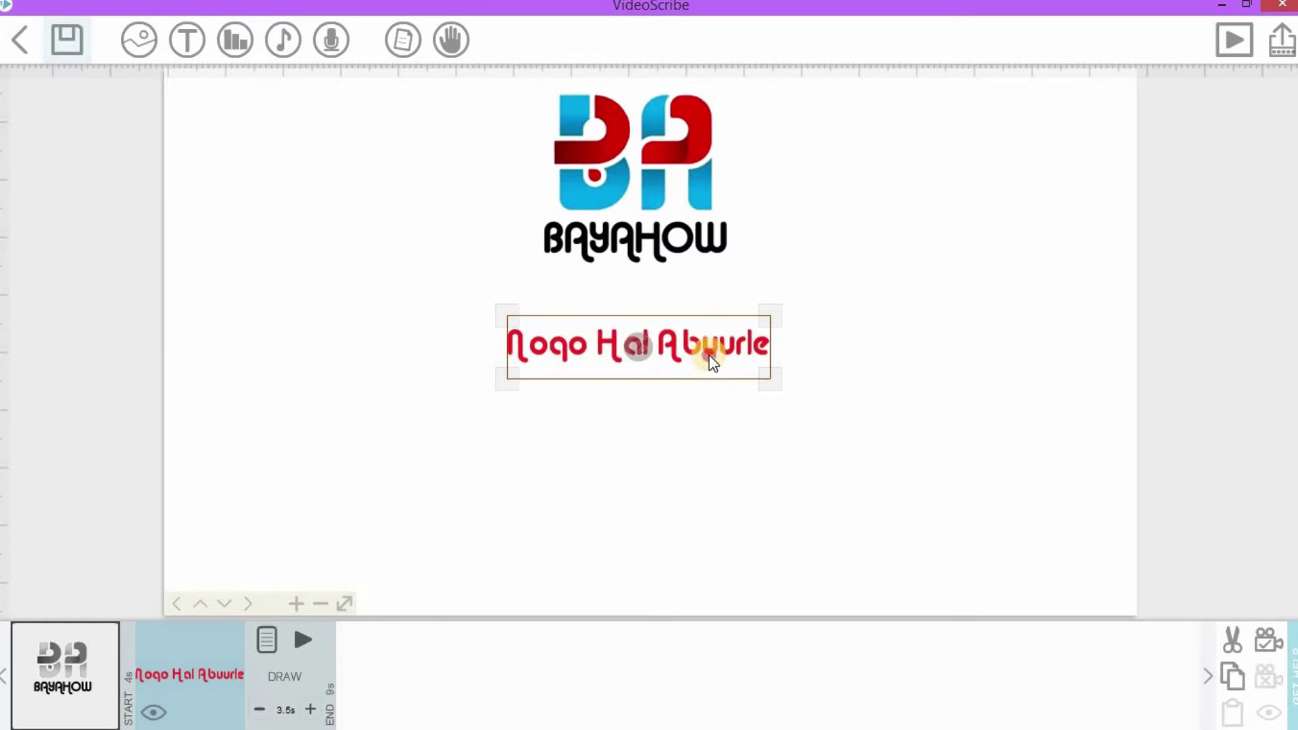
- Set the text's camera position to the current view and preview how the text is drawn
left_click(1269, 641)
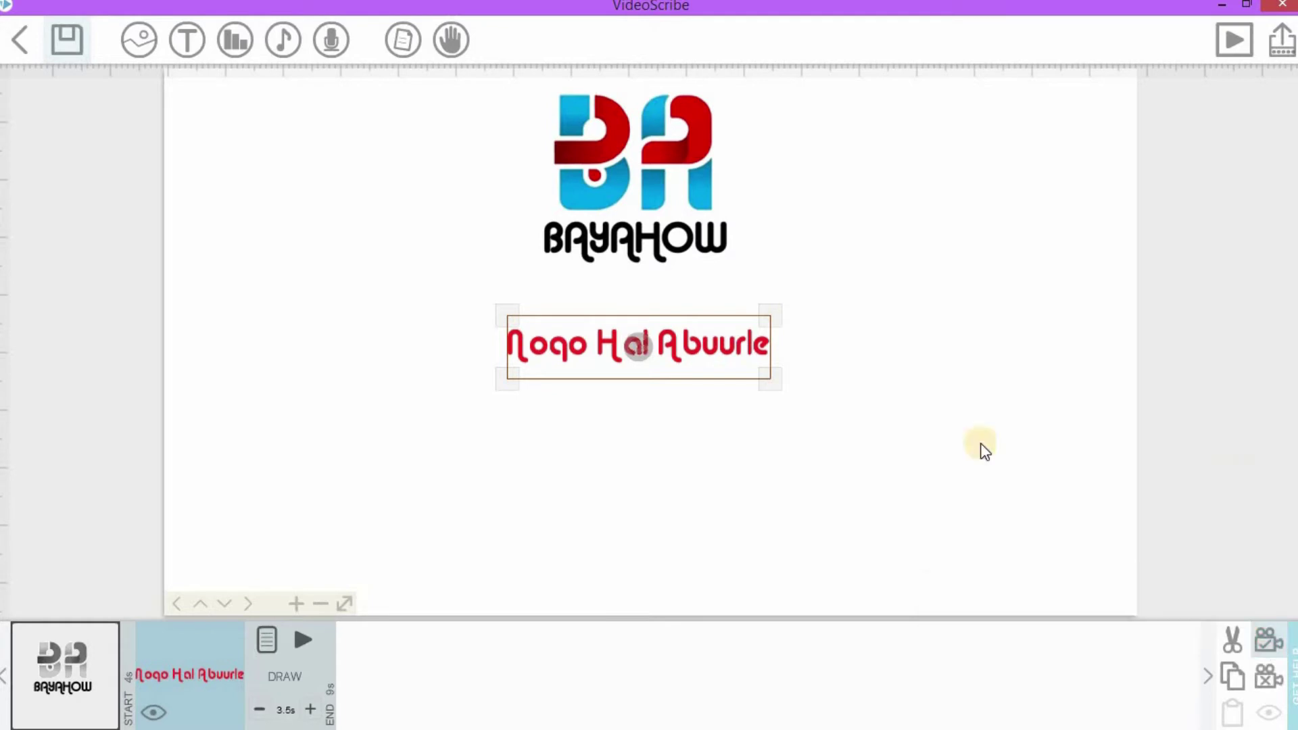
left_click(302, 639)
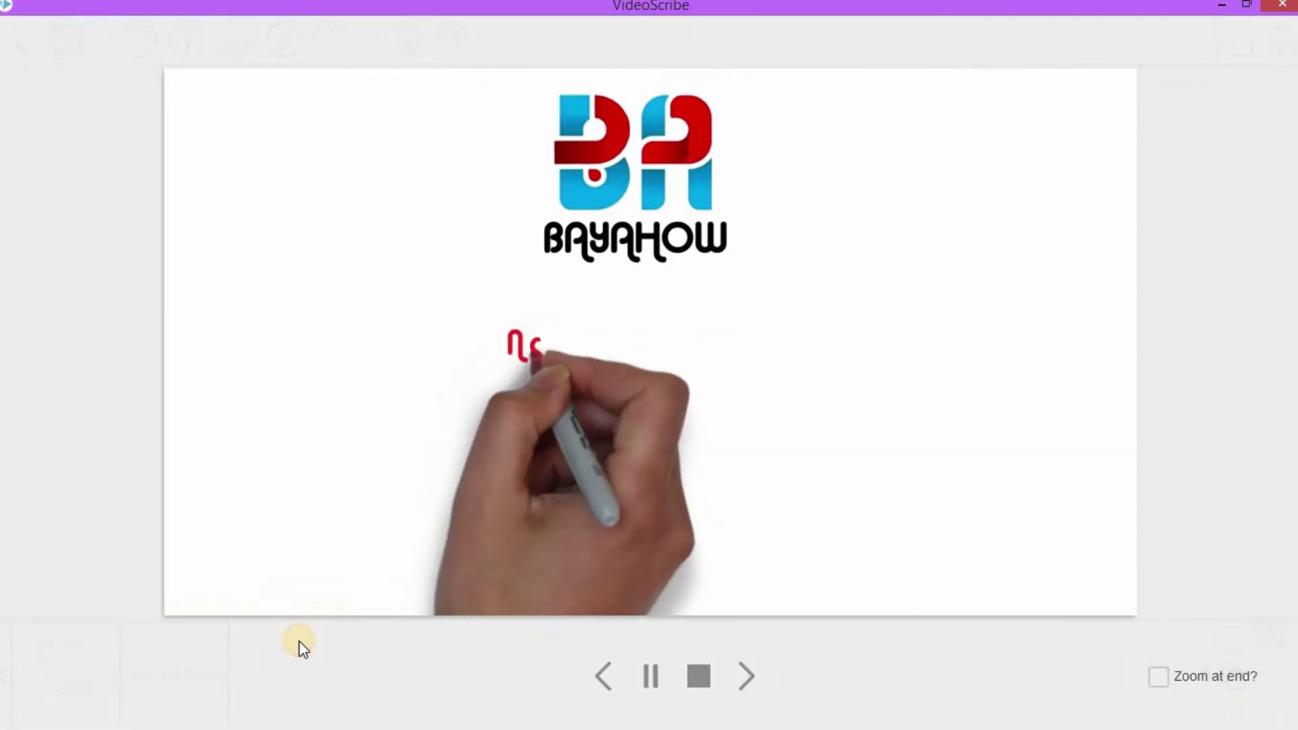
left_click(692, 674)
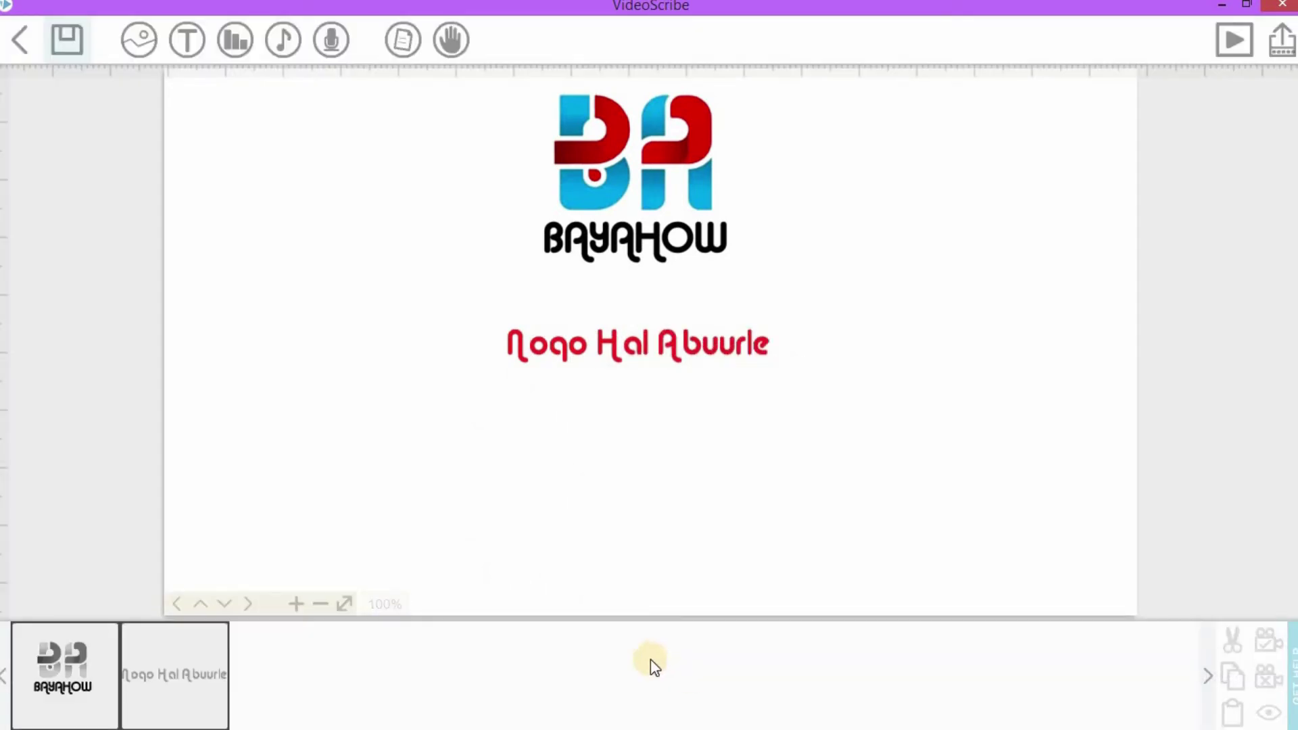
left_click(203, 656)
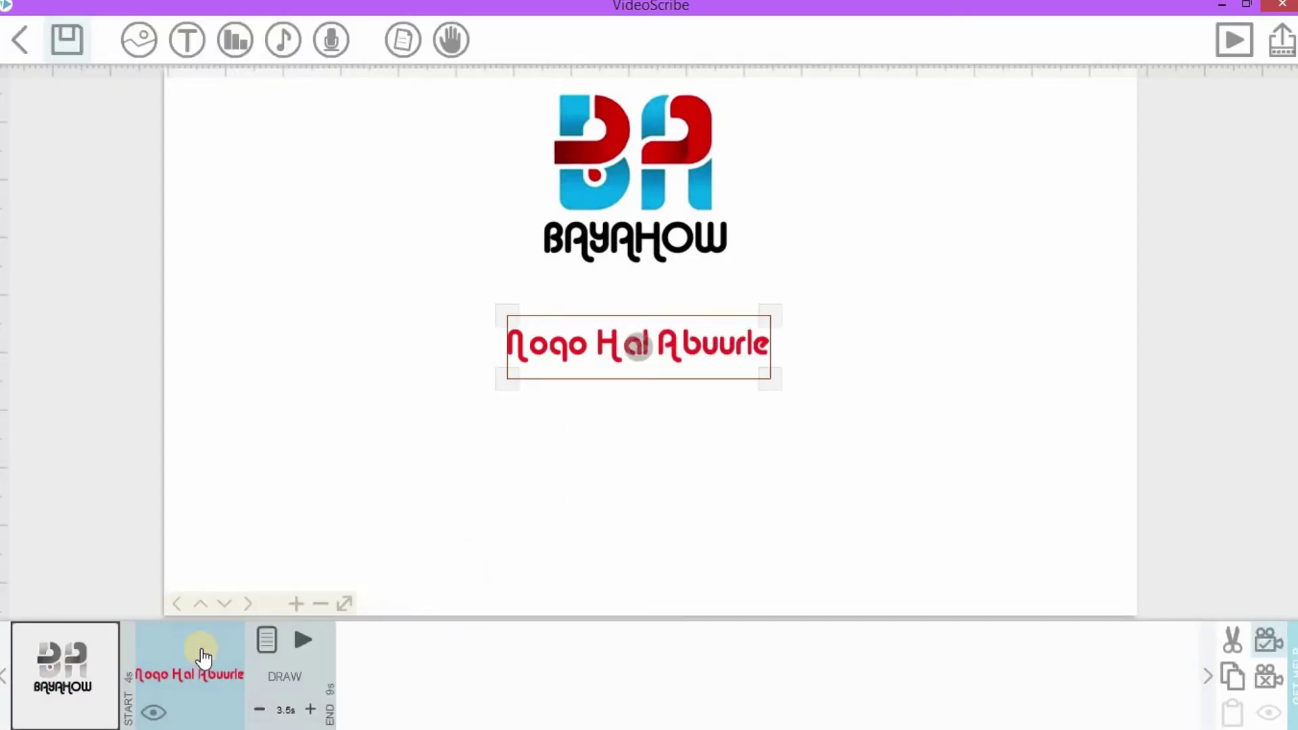
left_click(267, 642)
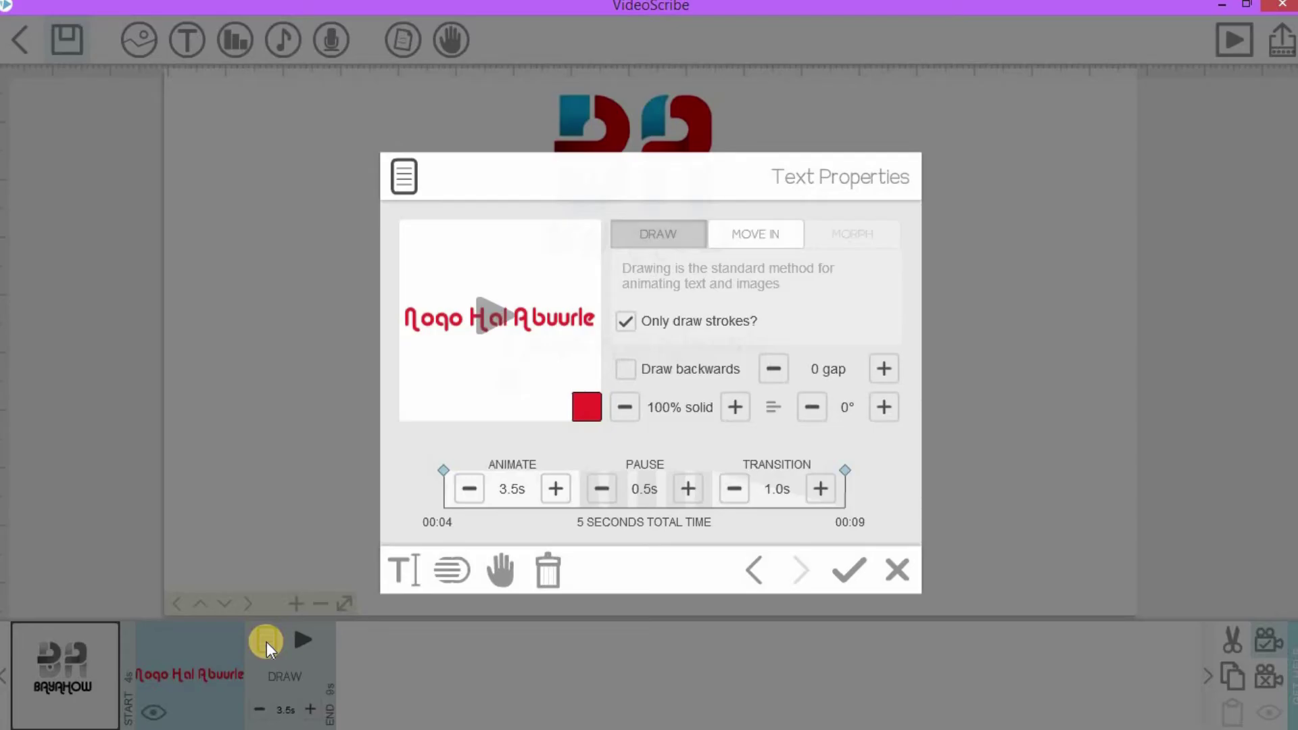
left_click(626, 321)
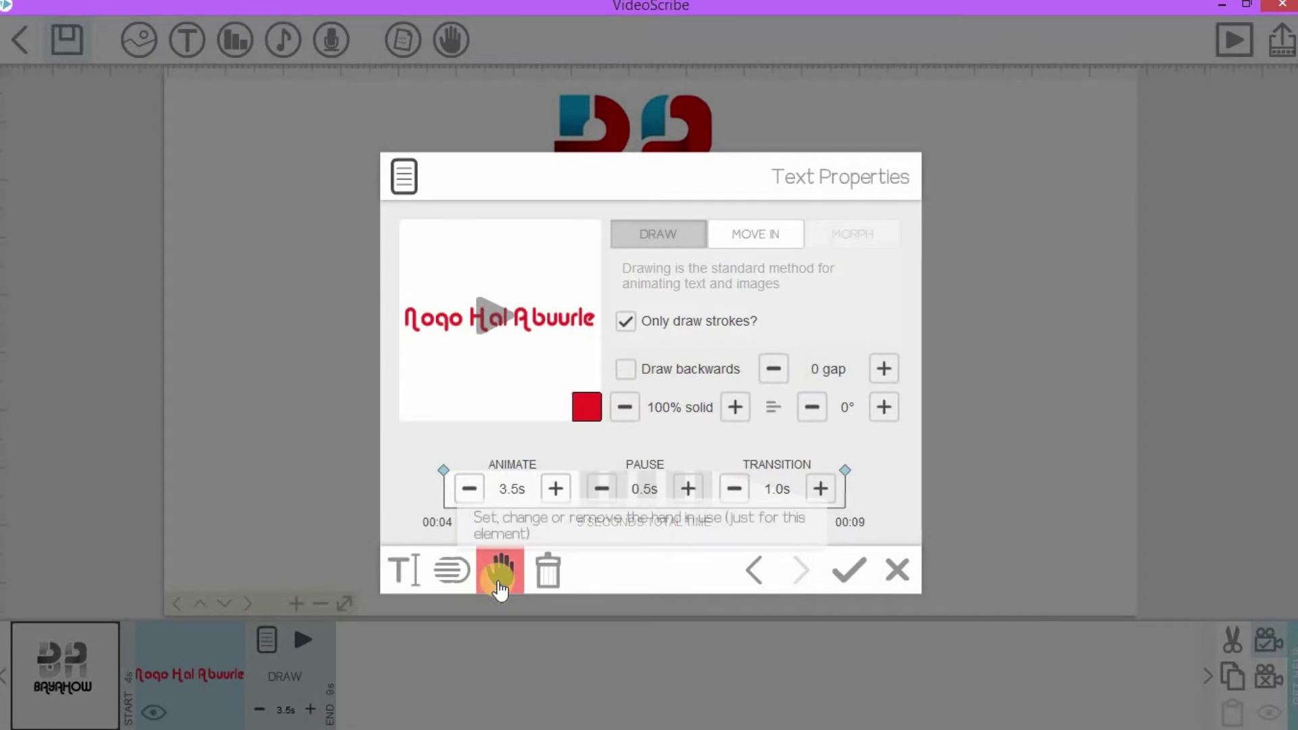
left_click(499, 573)
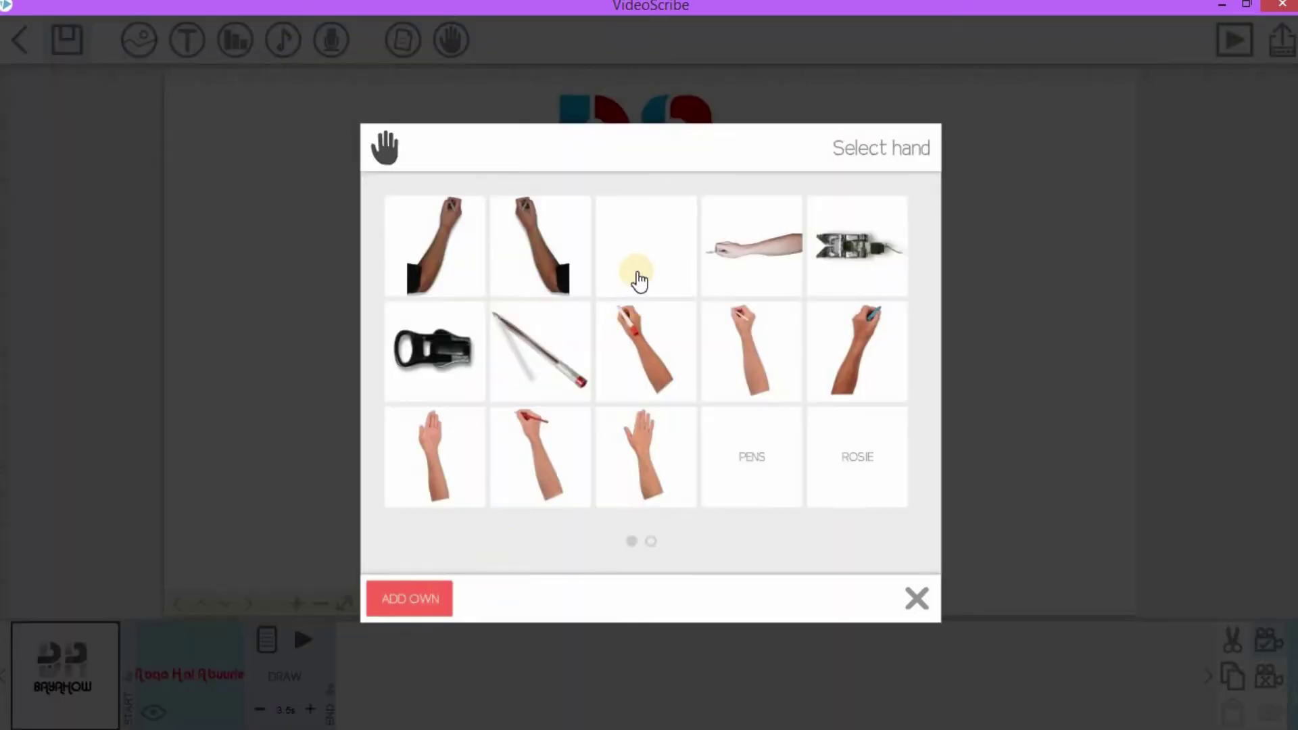
left_click(632, 238)
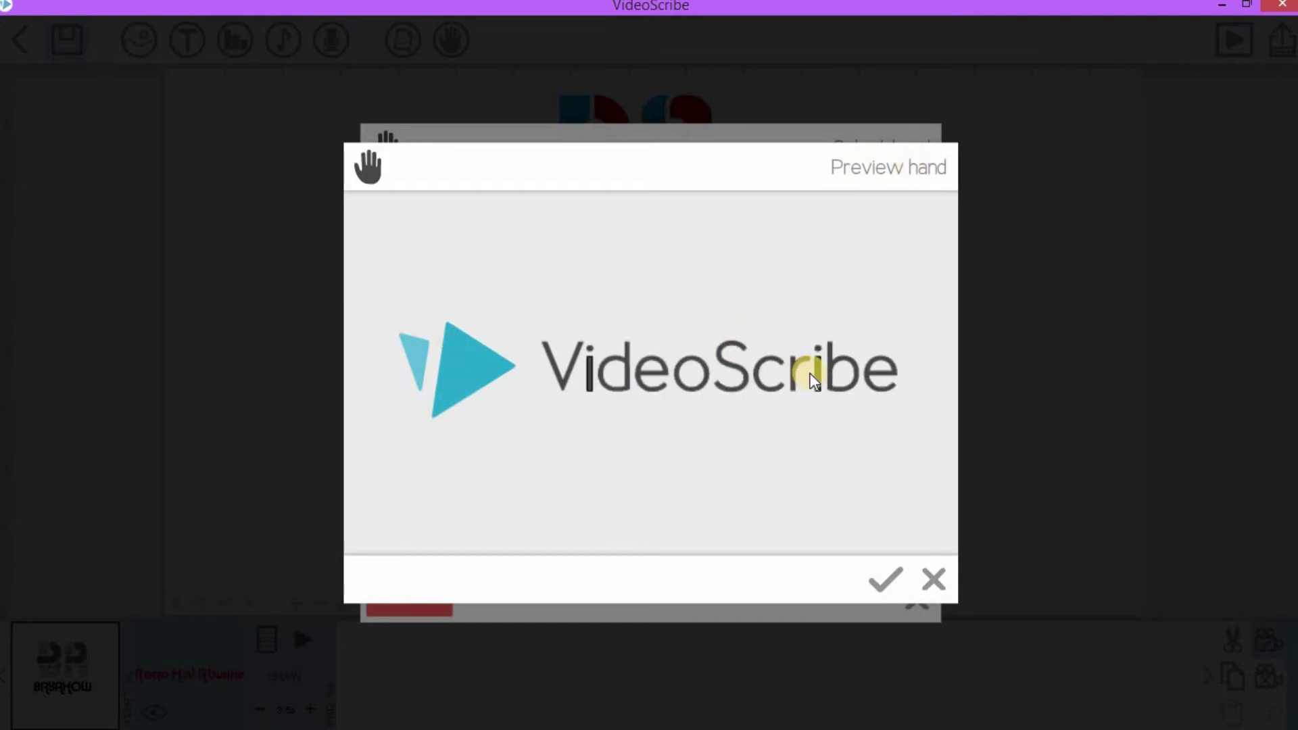
left_click(881, 586)
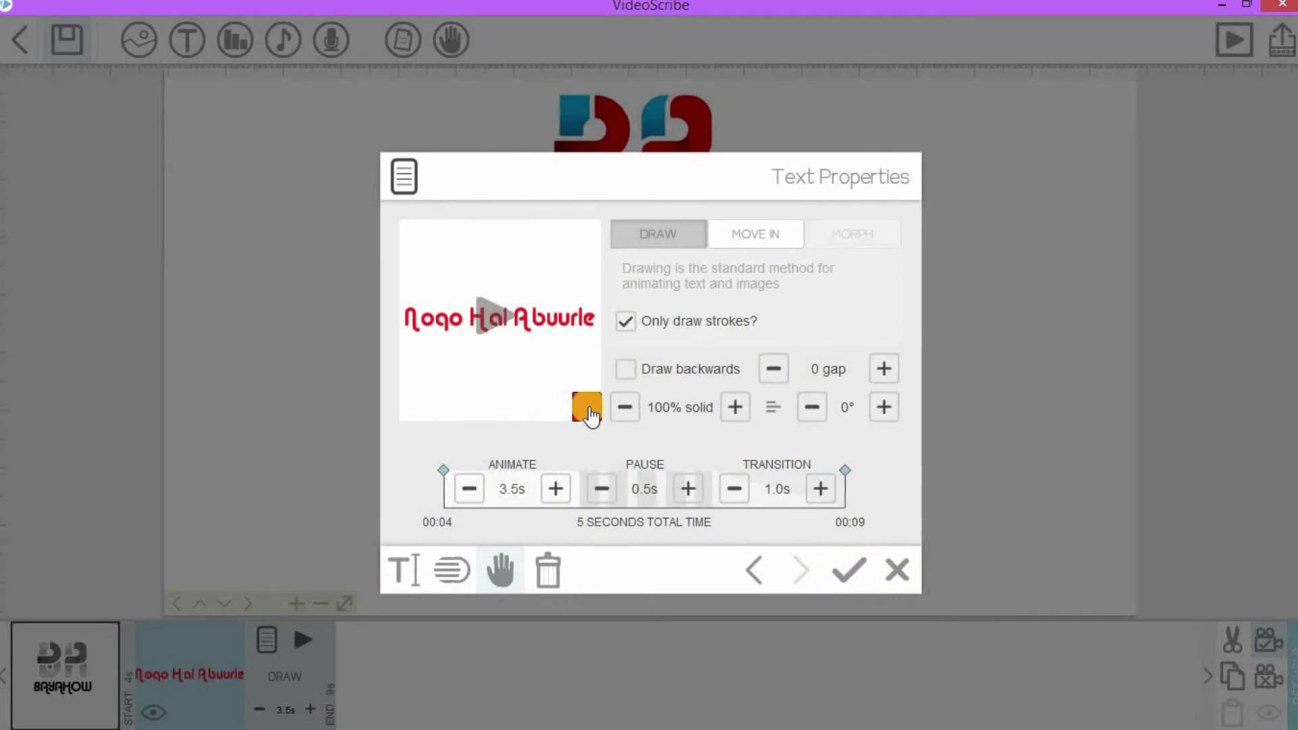
left_click(468, 490)
left_click(468, 490)
left_click(469, 489)
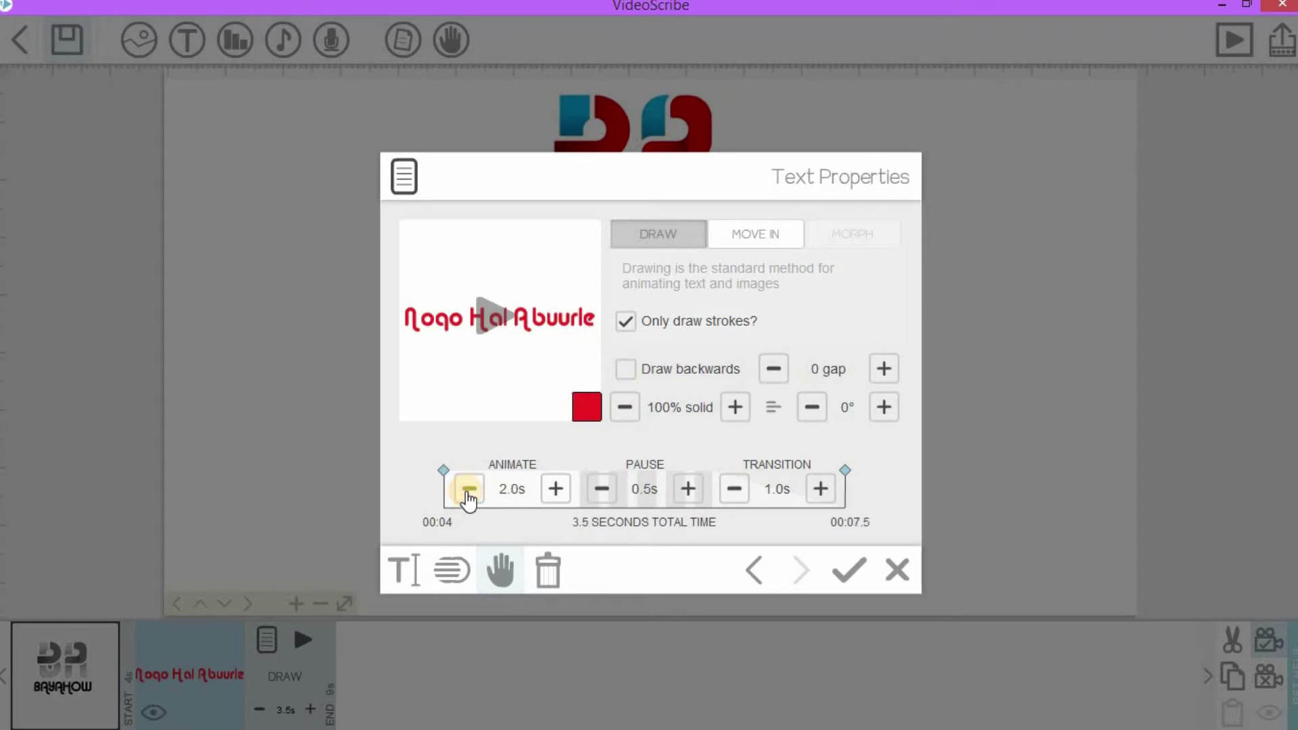
left_click(602, 489)
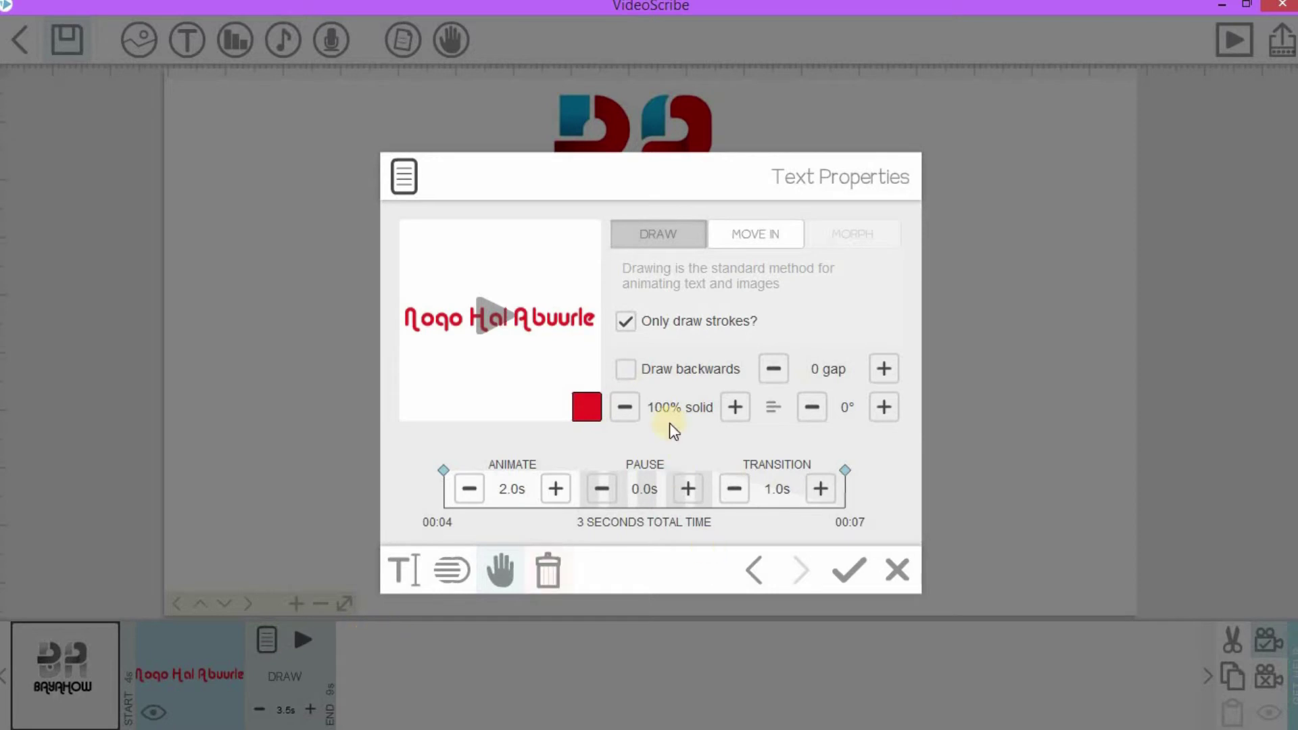
left_click(224, 663)
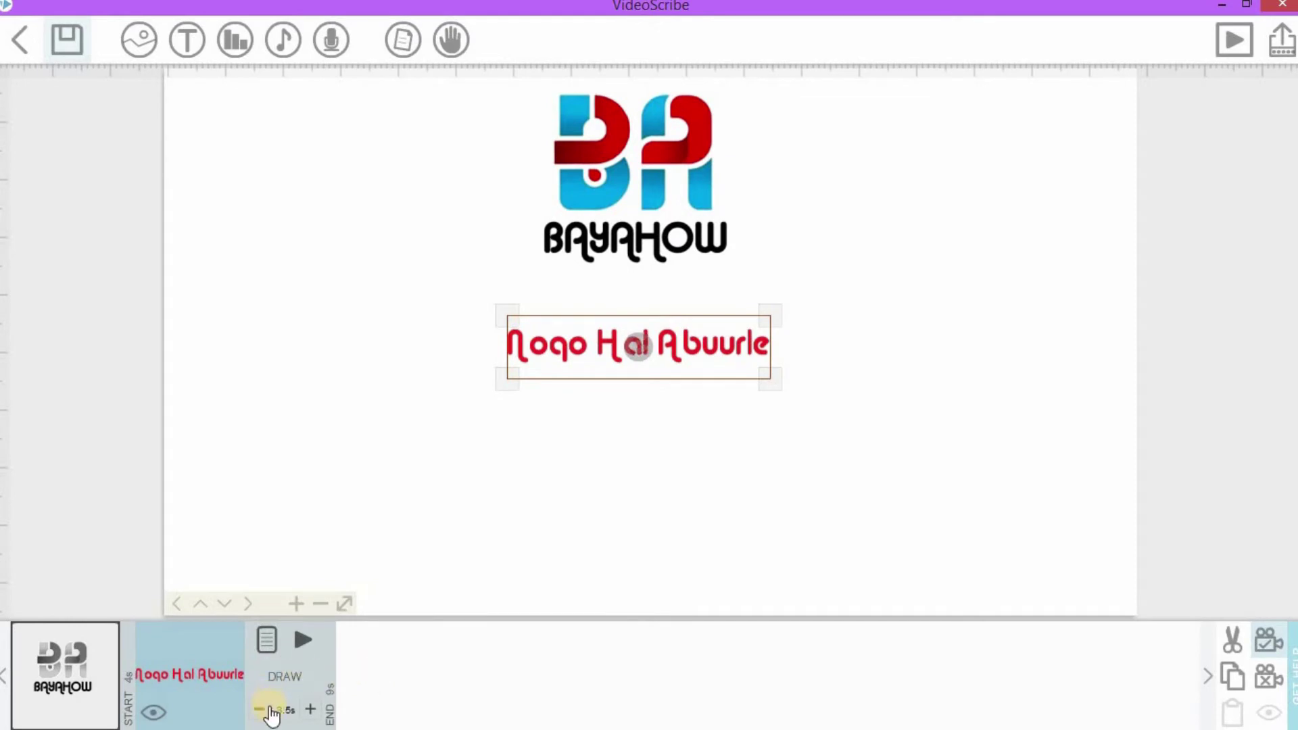
- Set the text's pause to 0.0 s and its animation time to 2.5 s, apply both, and preview the text
left_click(269, 641)
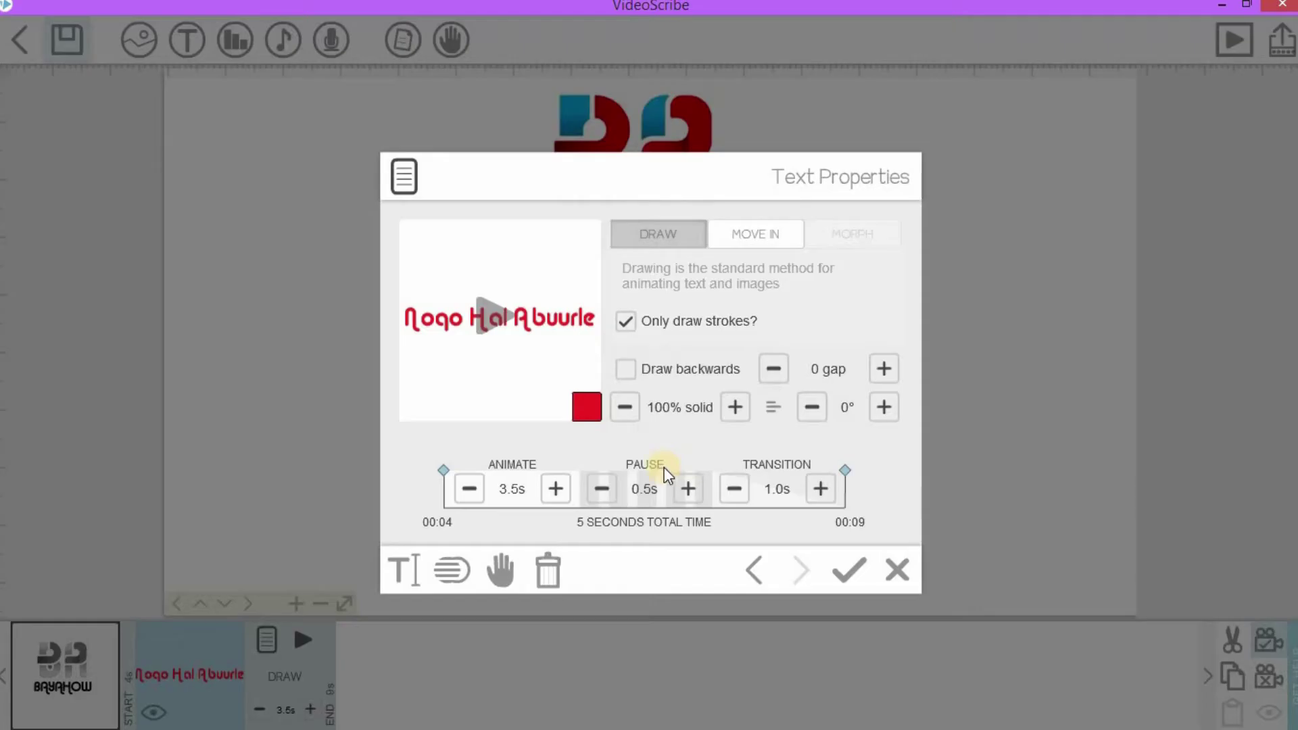
left_click(601, 489)
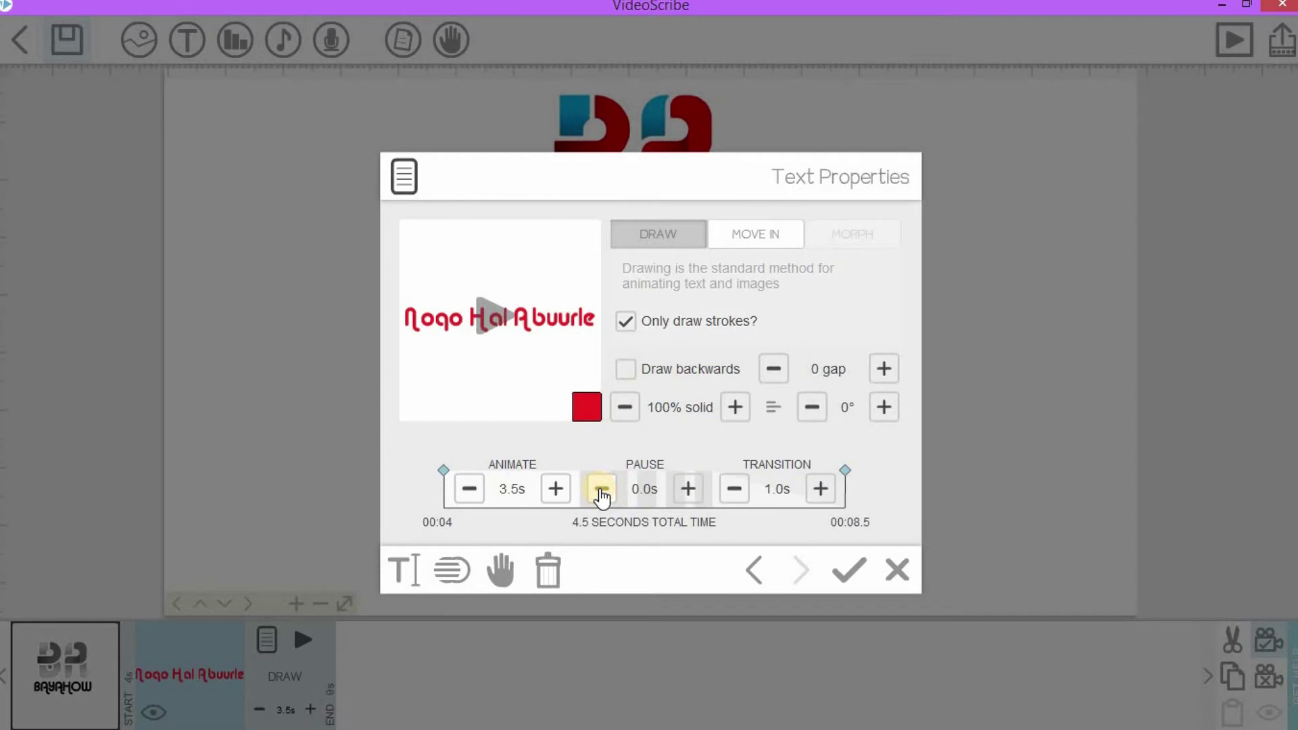
left_click(471, 490)
left_click(470, 491)
left_click(849, 573)
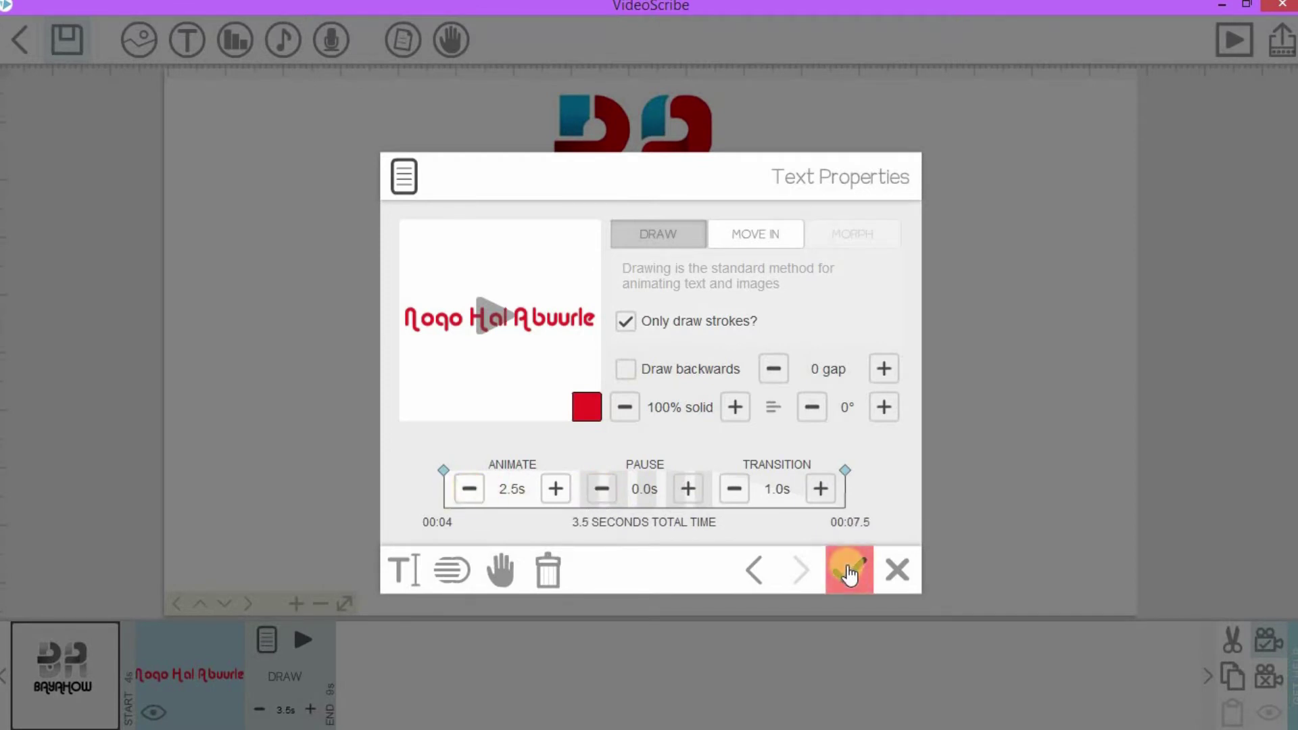
left_click(593, 516)
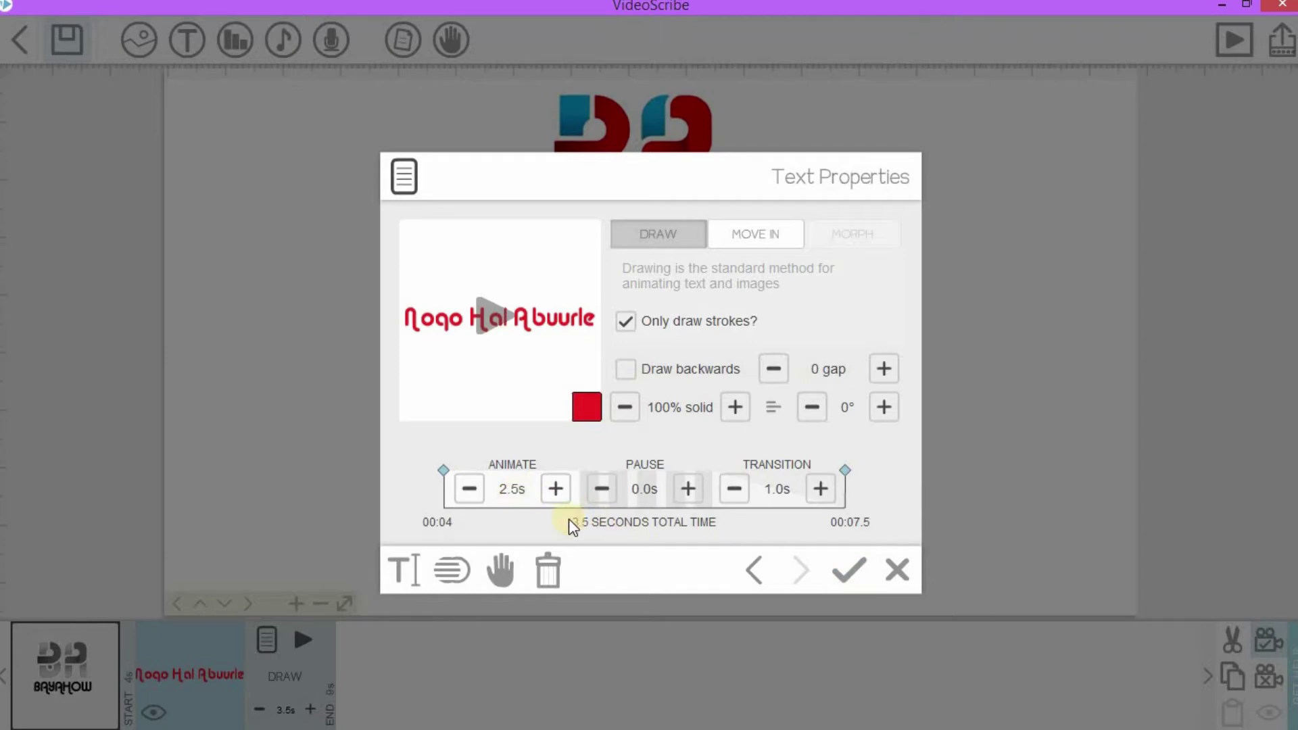
left_click(849, 572)
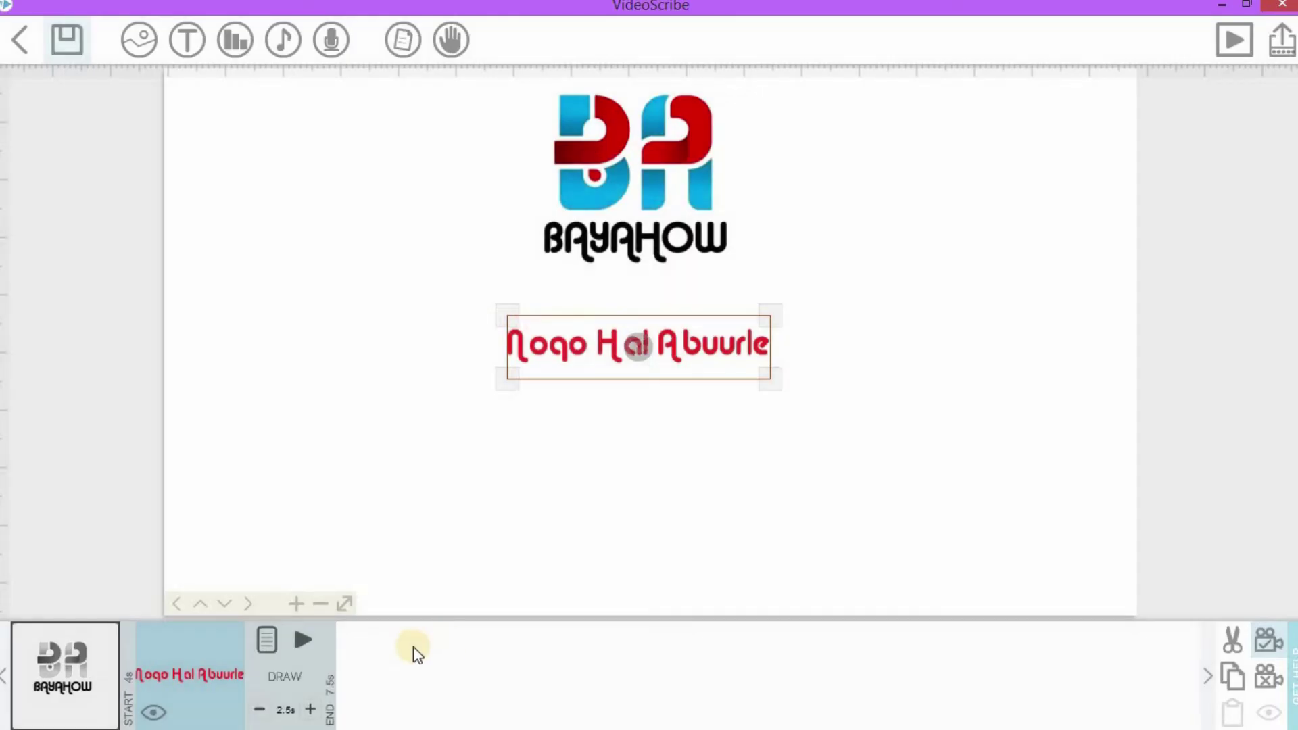
left_click(312, 638)
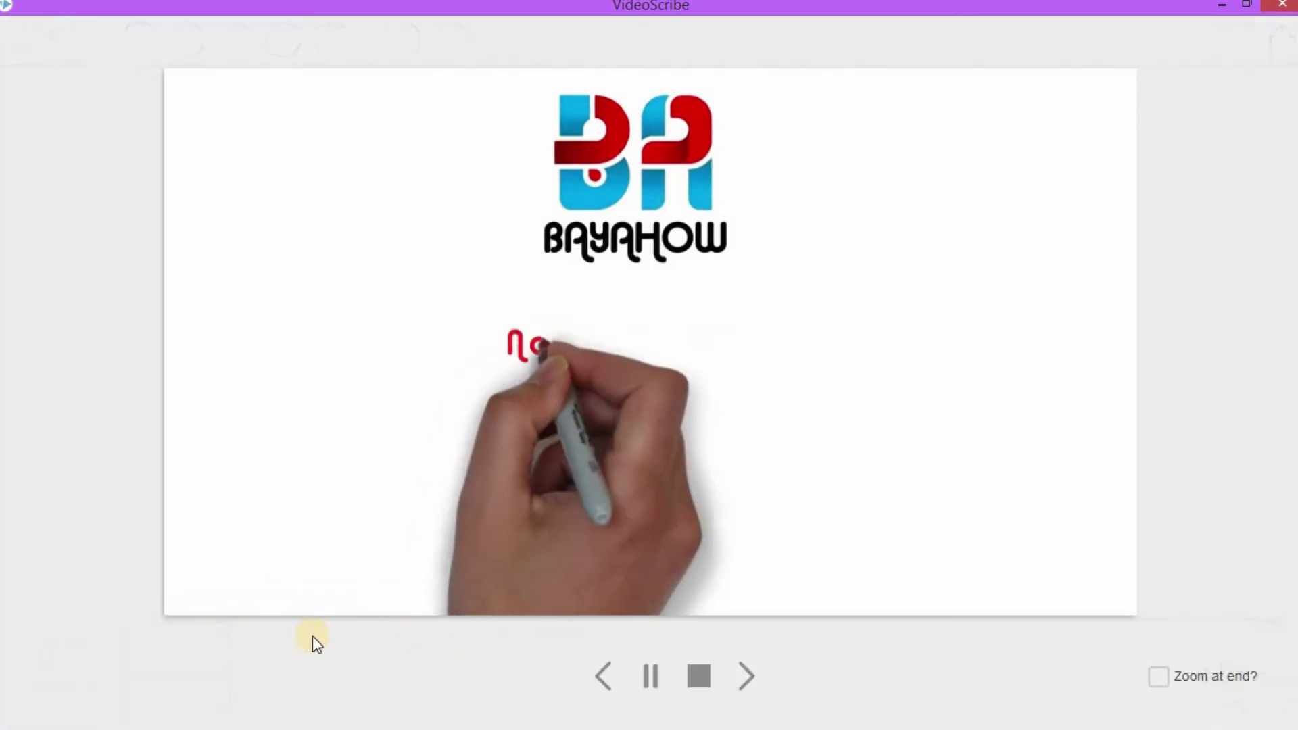
left_click(700, 677)
- Set the "Noqo Hal Abuurle" text to be drawn with no hand
left_click(148, 684)
left_click(270, 634)
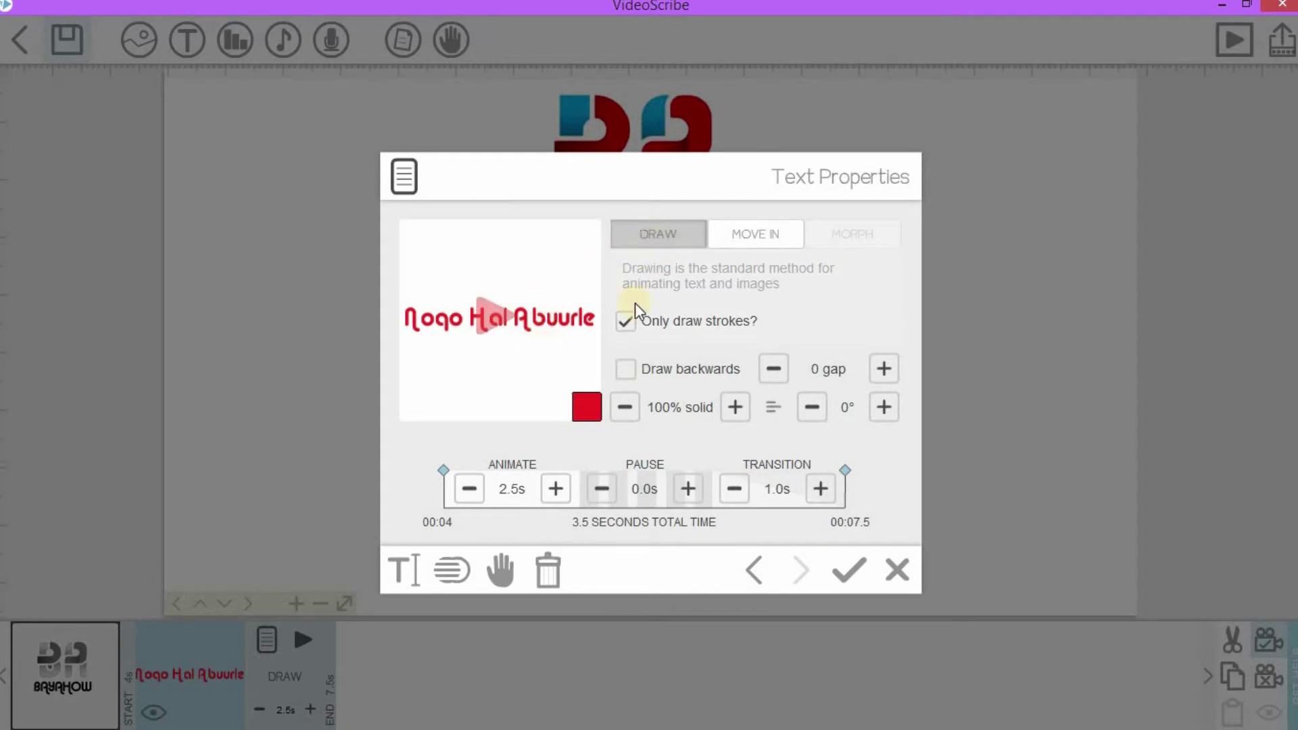
left_click(500, 576)
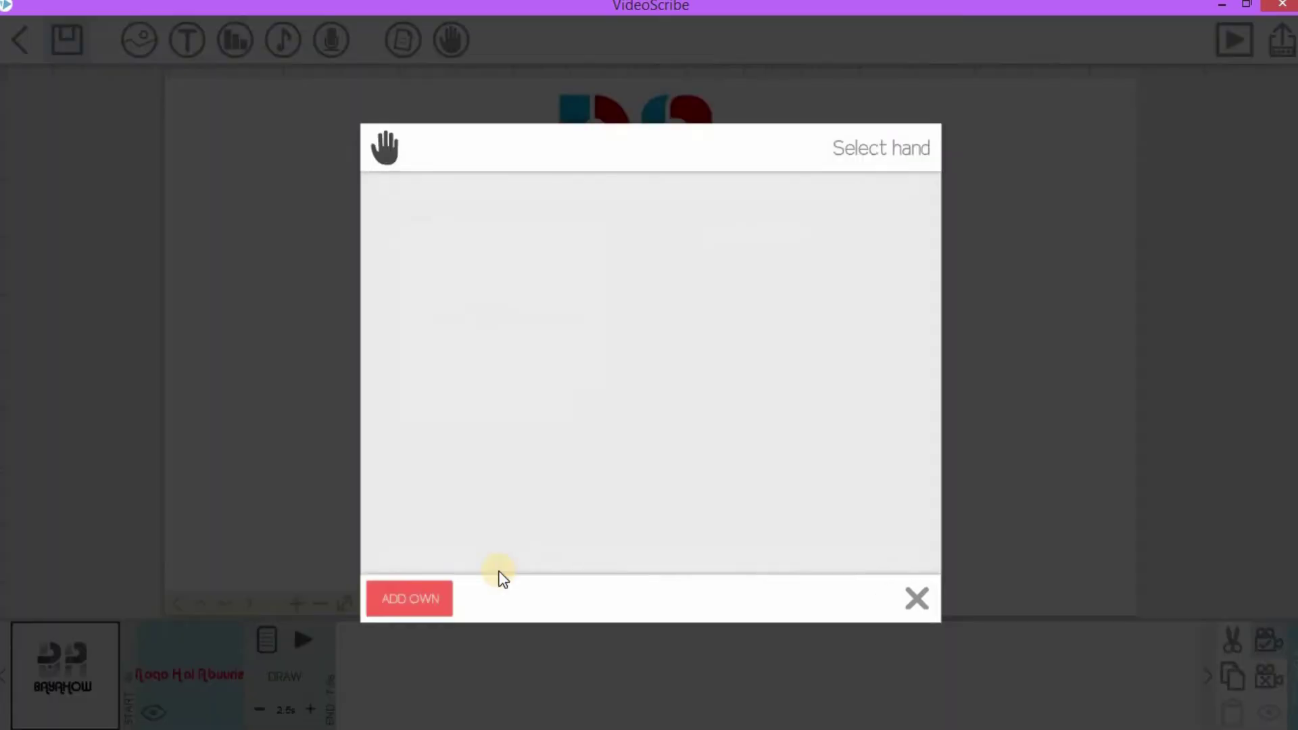
left_click(651, 233)
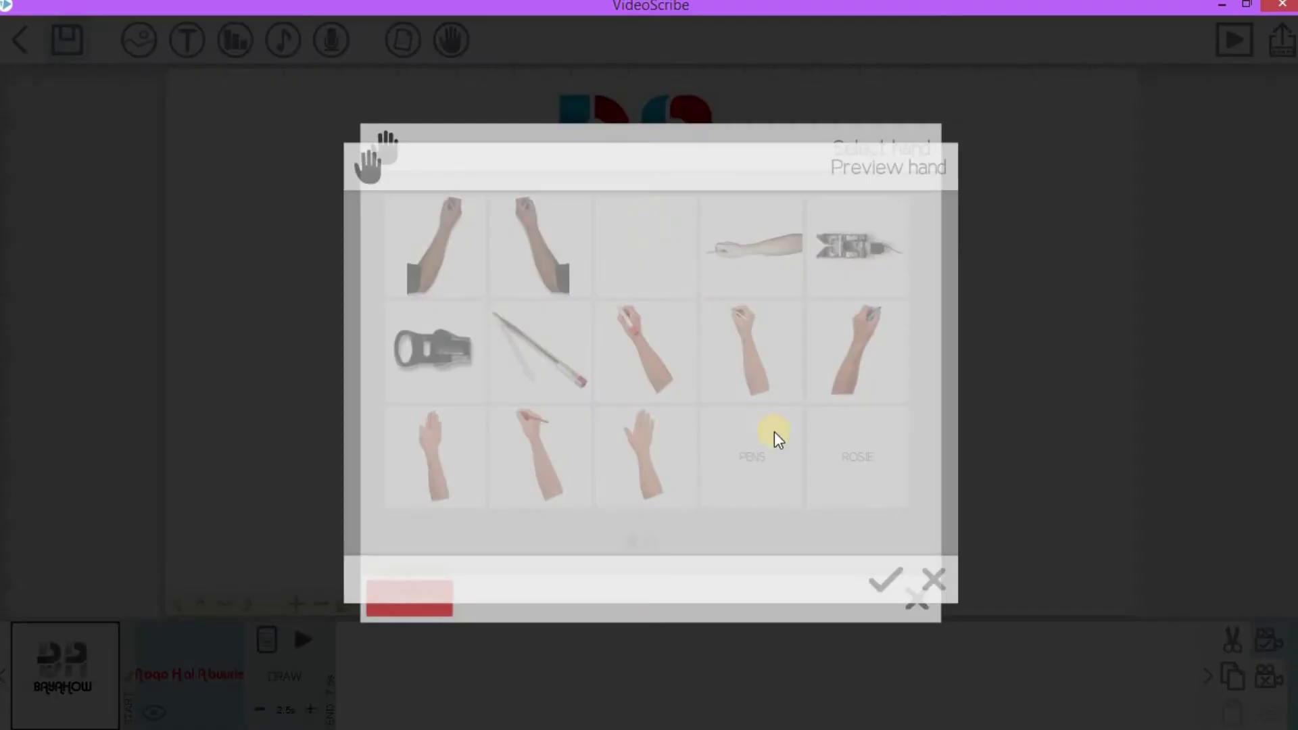
left_click(886, 583)
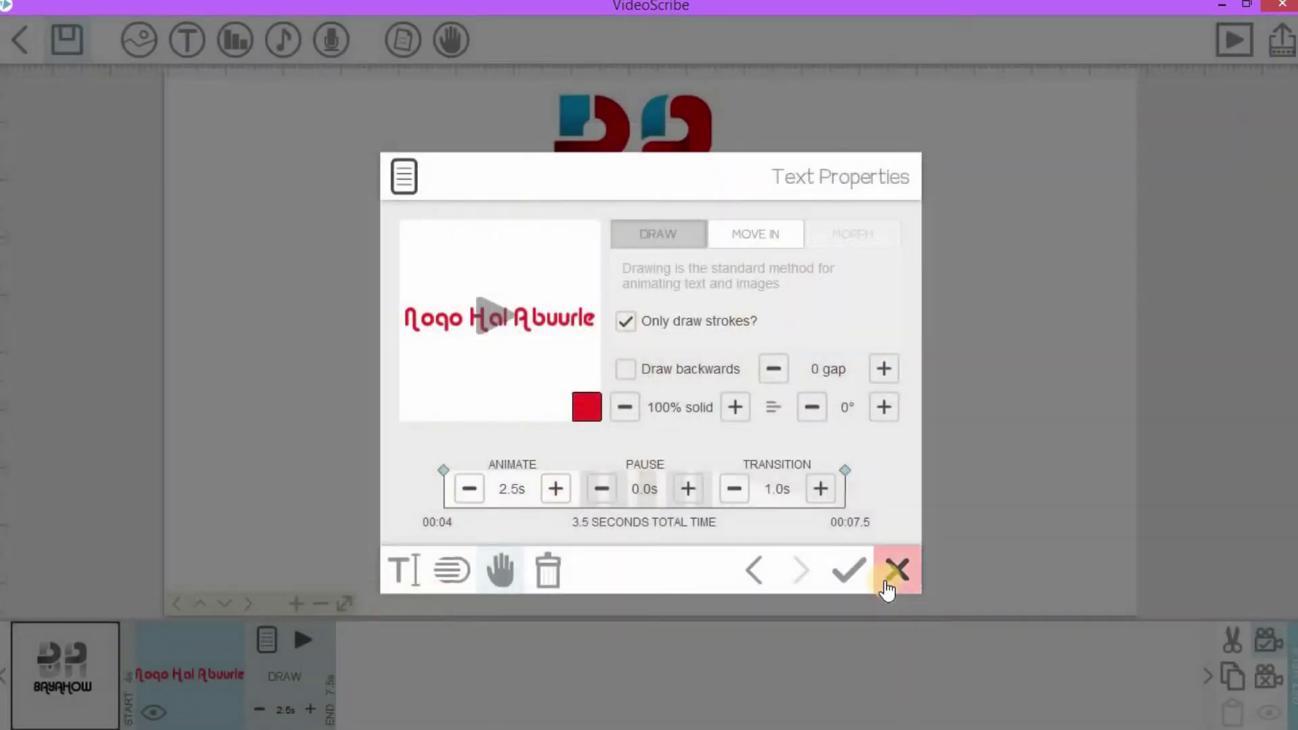
- Preview the handless text animation, apply the text properties, and play the scribe from the text
left_click(494, 304)
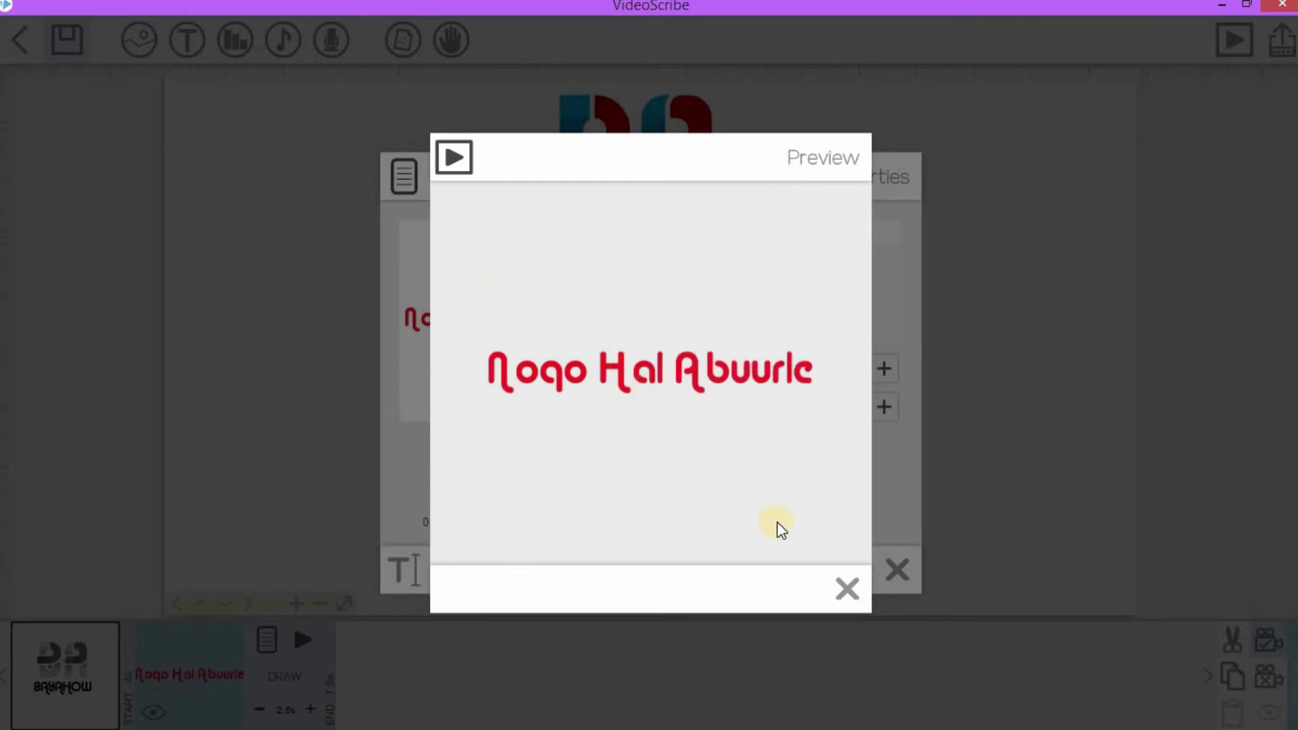
left_click(846, 589)
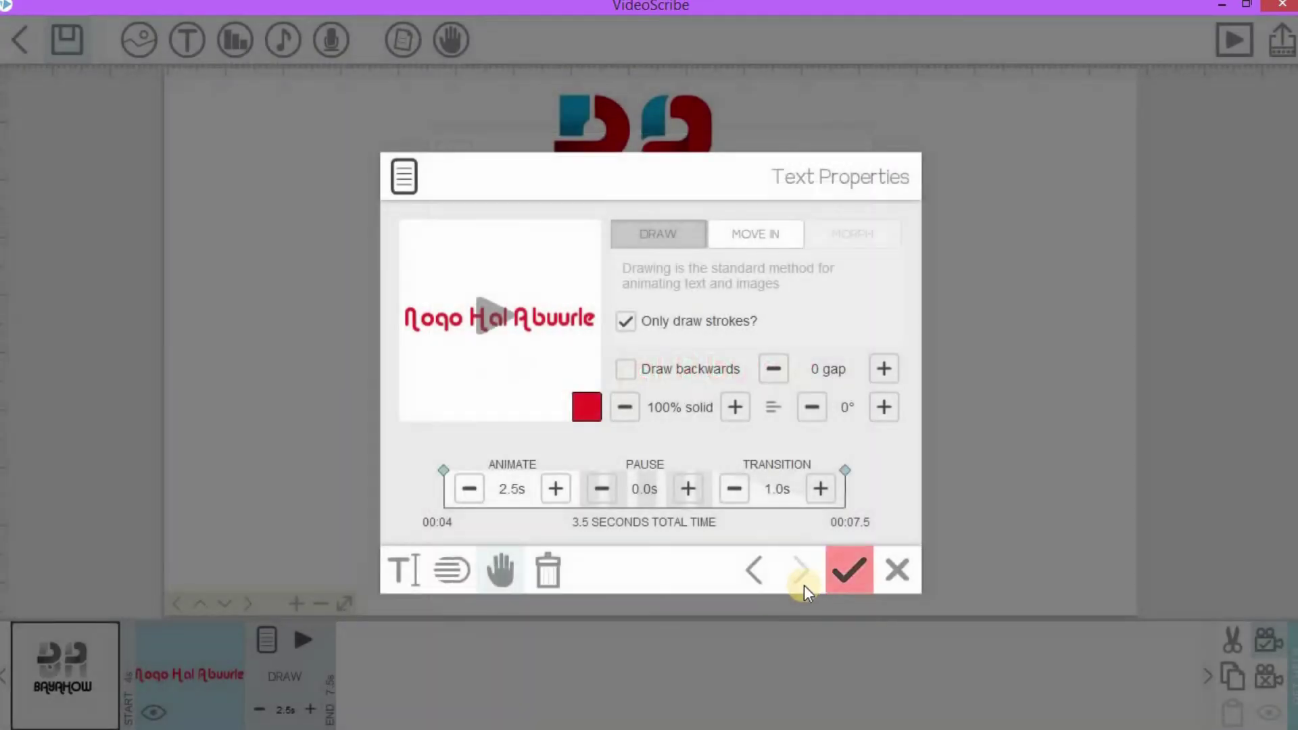
left_click(845, 574)
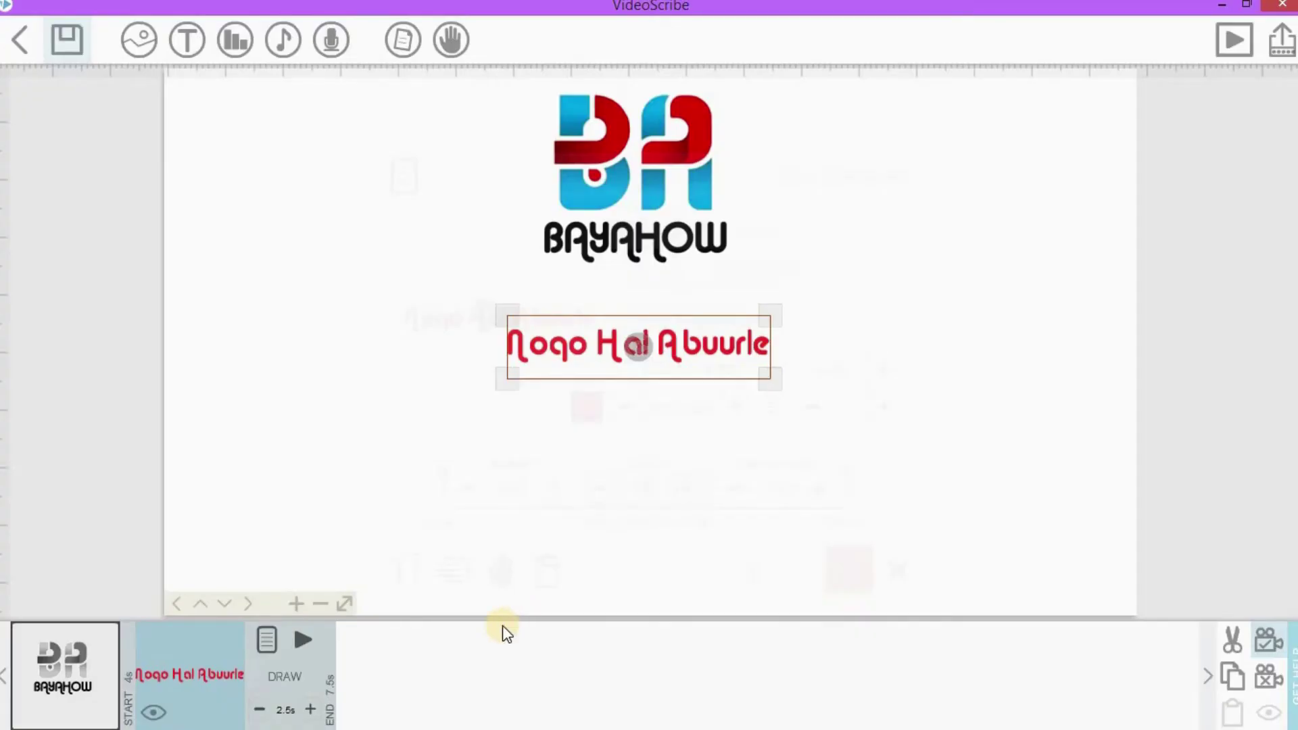
left_click(304, 640)
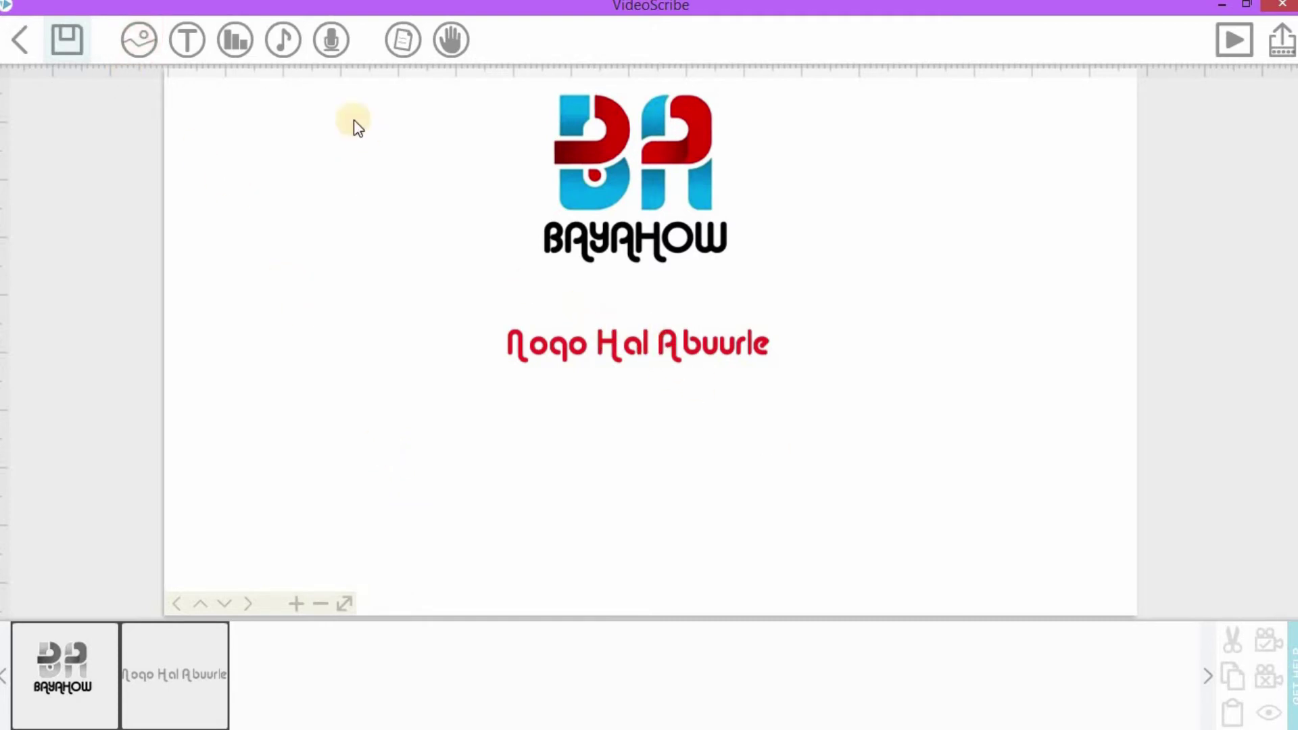
- Add the black YouTube logo from the recent images and place it, reduced in size, in the canvas's lower-left corner
left_click(133, 39)
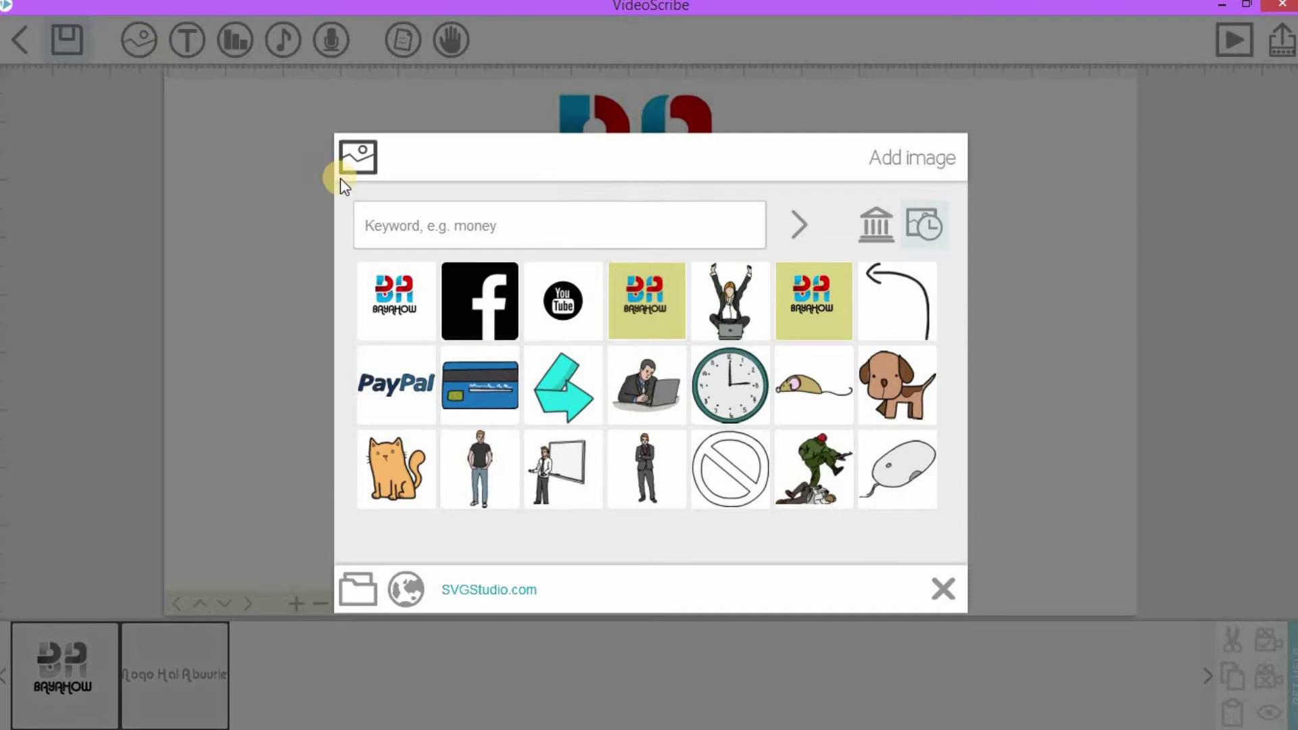
left_click(548, 305)
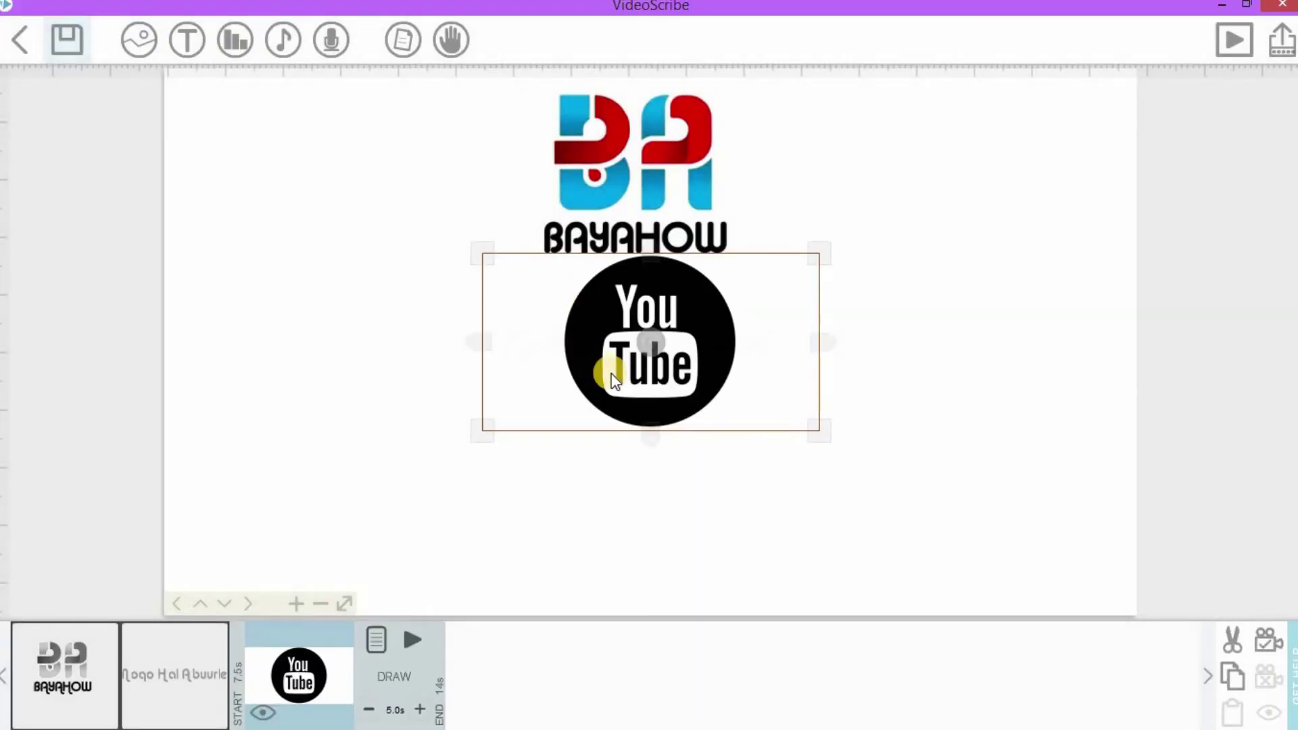
left_click_drag(616, 375, 295, 544)
left_click_drag(478, 435, 414, 493)
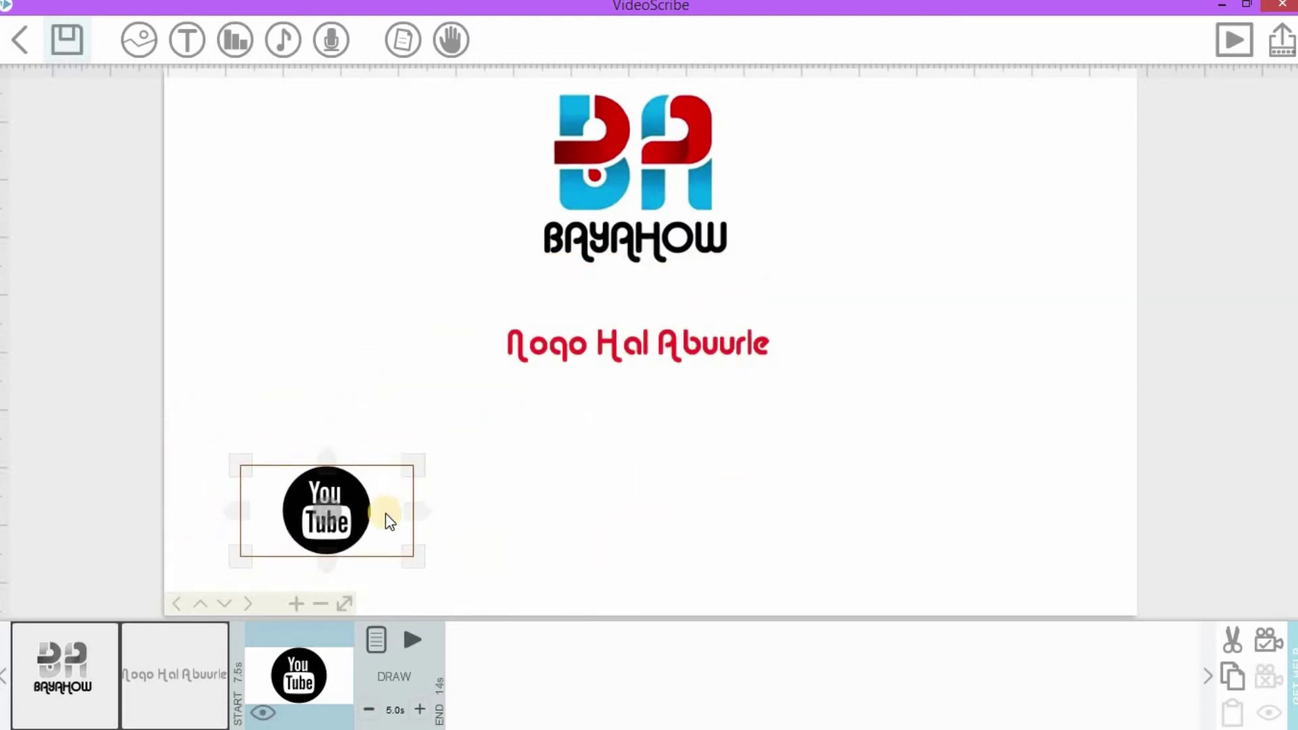
left_click_drag(363, 541, 330, 563)
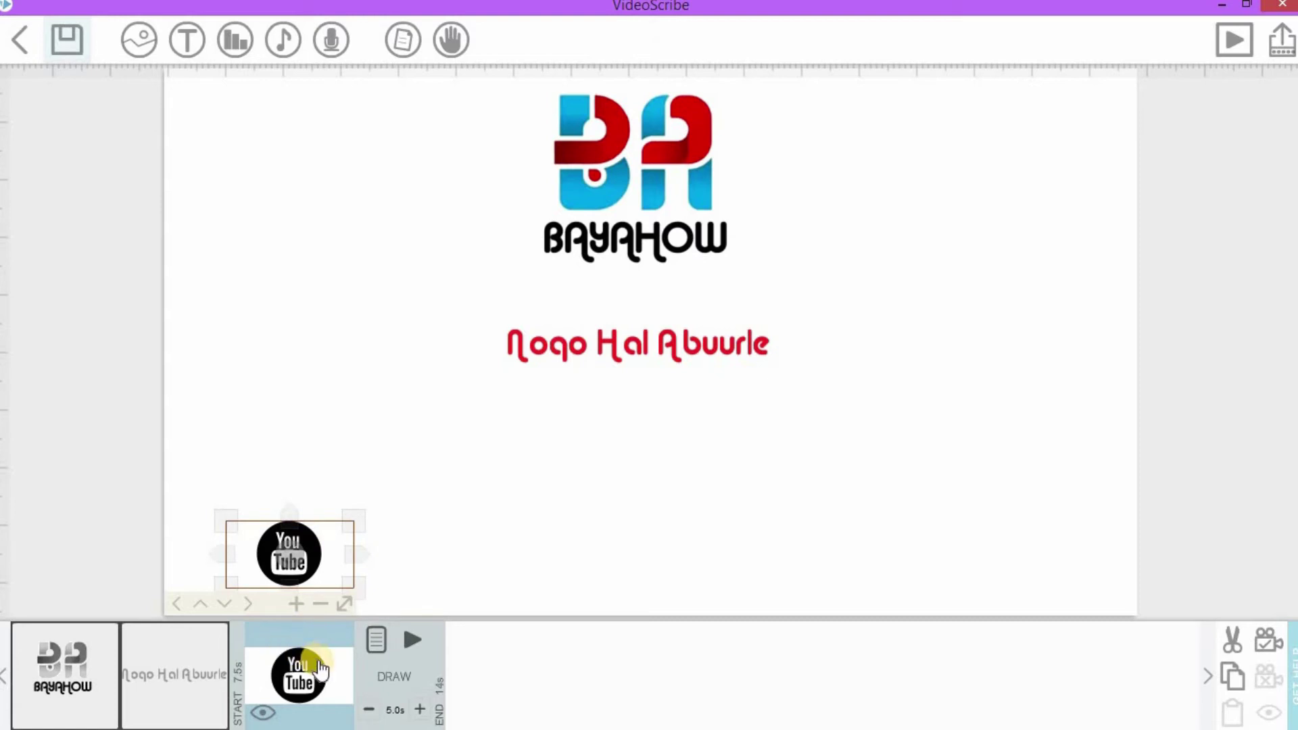
- Try to set the YouTube logo's camera position to the current view, and preview how it is drawn
left_click(1267, 644)
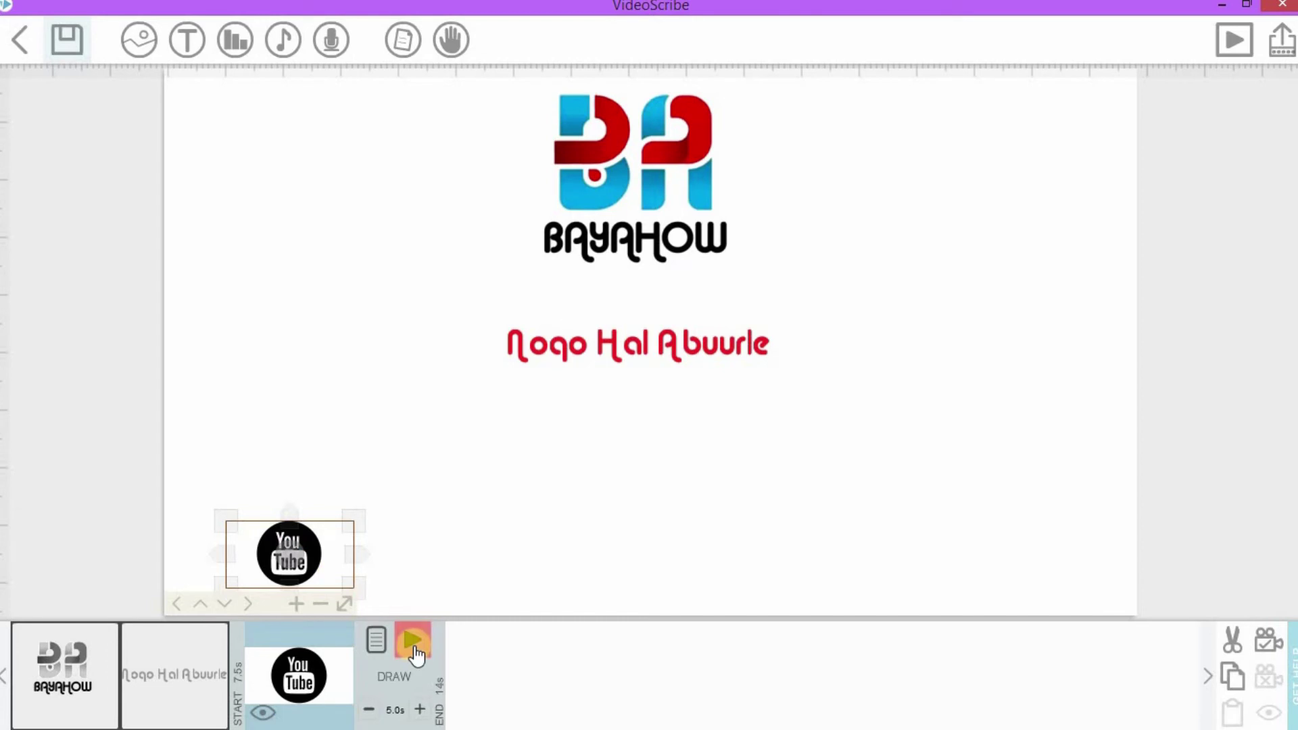
left_click(419, 650)
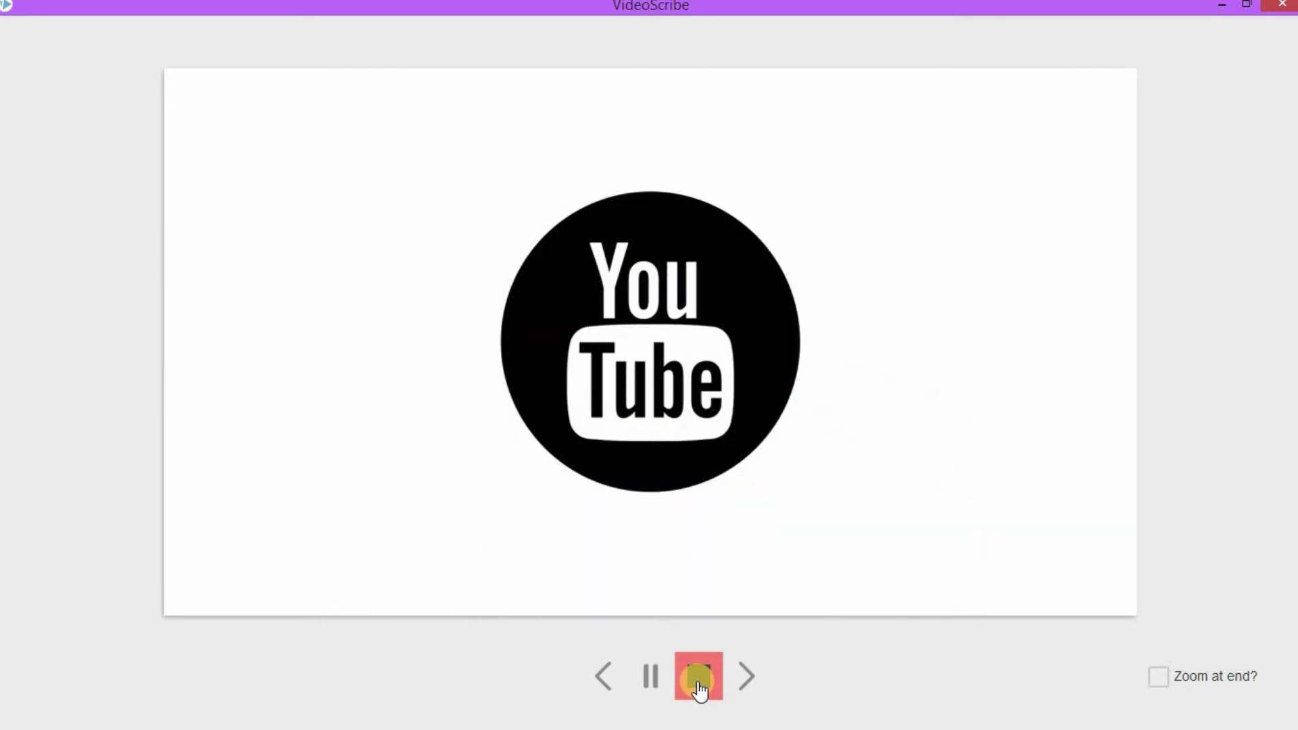
left_click(696, 680)
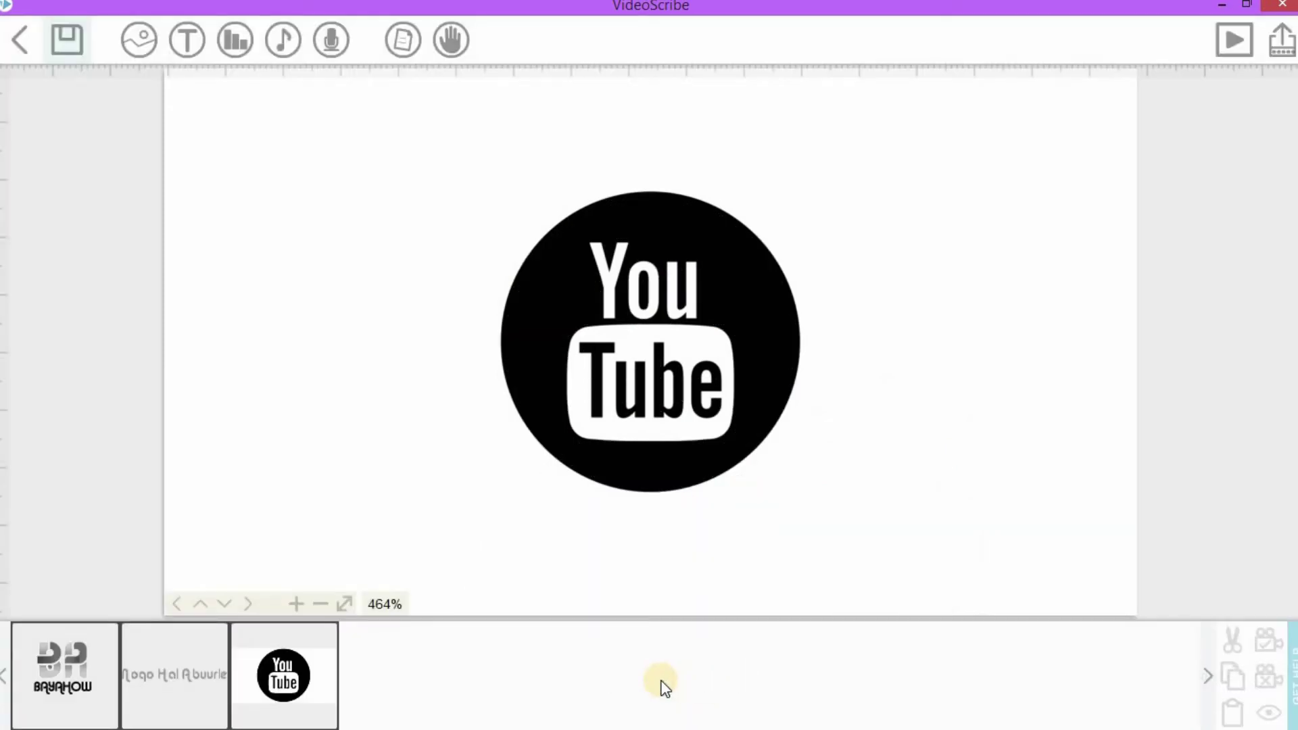
- Delete the YouTube logo and play the scribe from the tagline to return to its full view
left_click(672, 345)
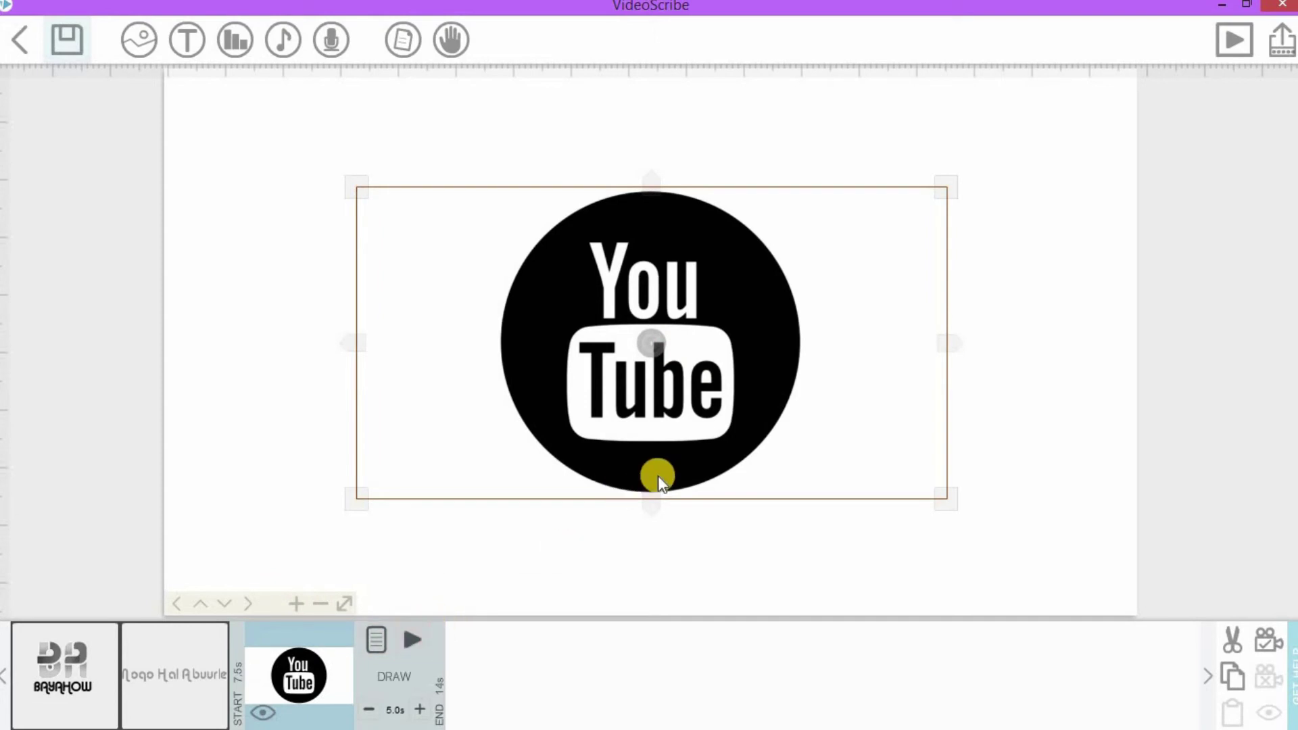
key("Delete")
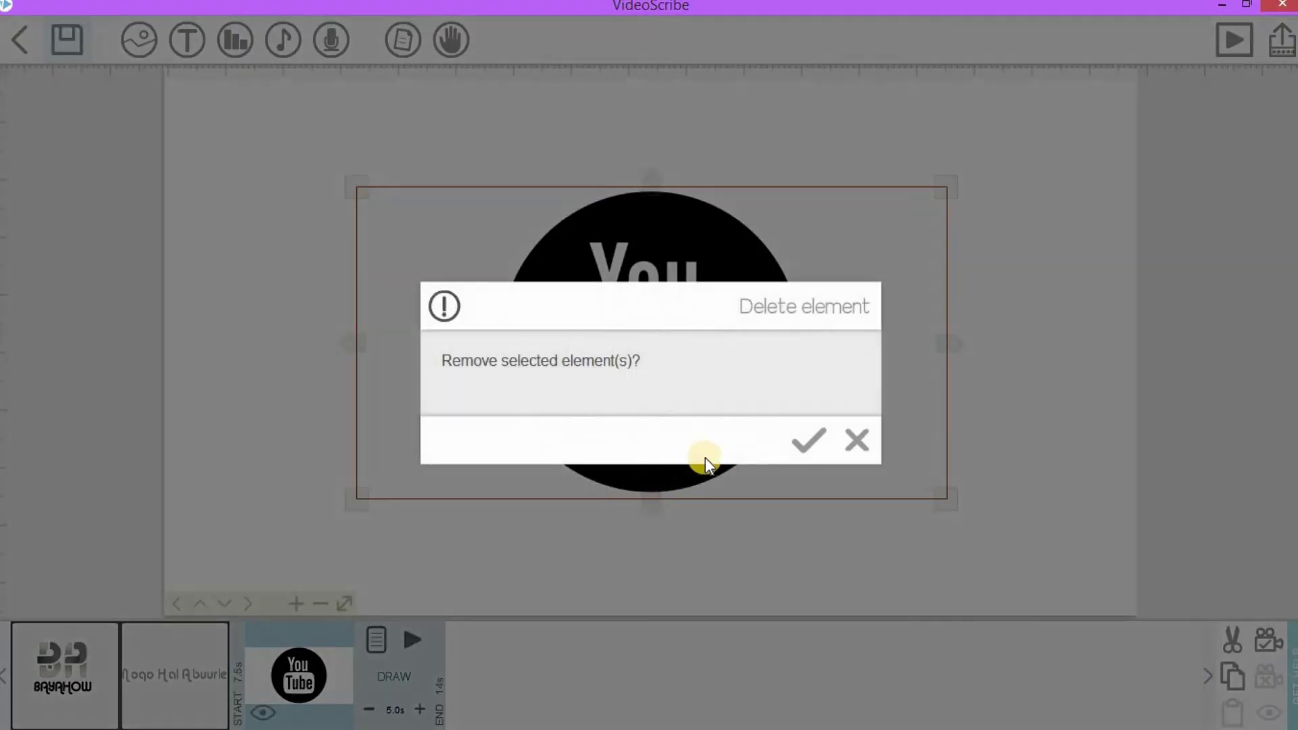
left_click(810, 457)
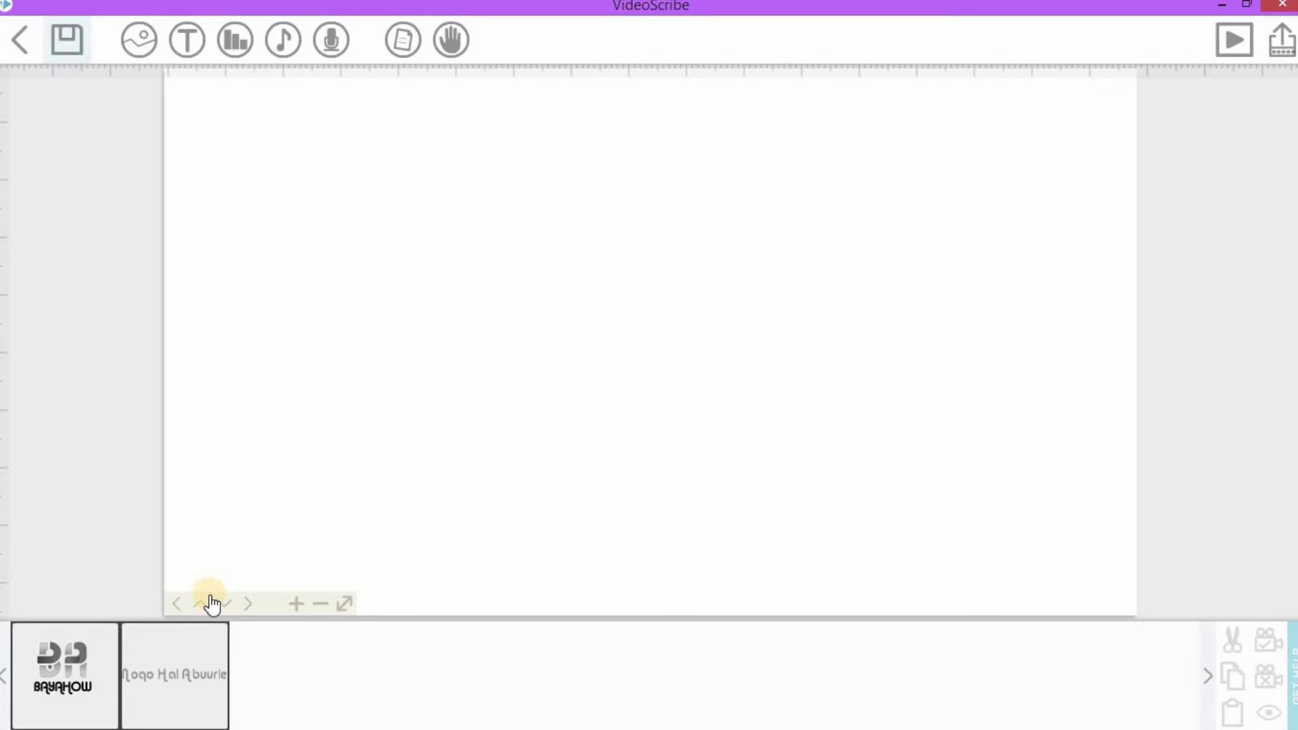
left_click(202, 656)
left_click(302, 639)
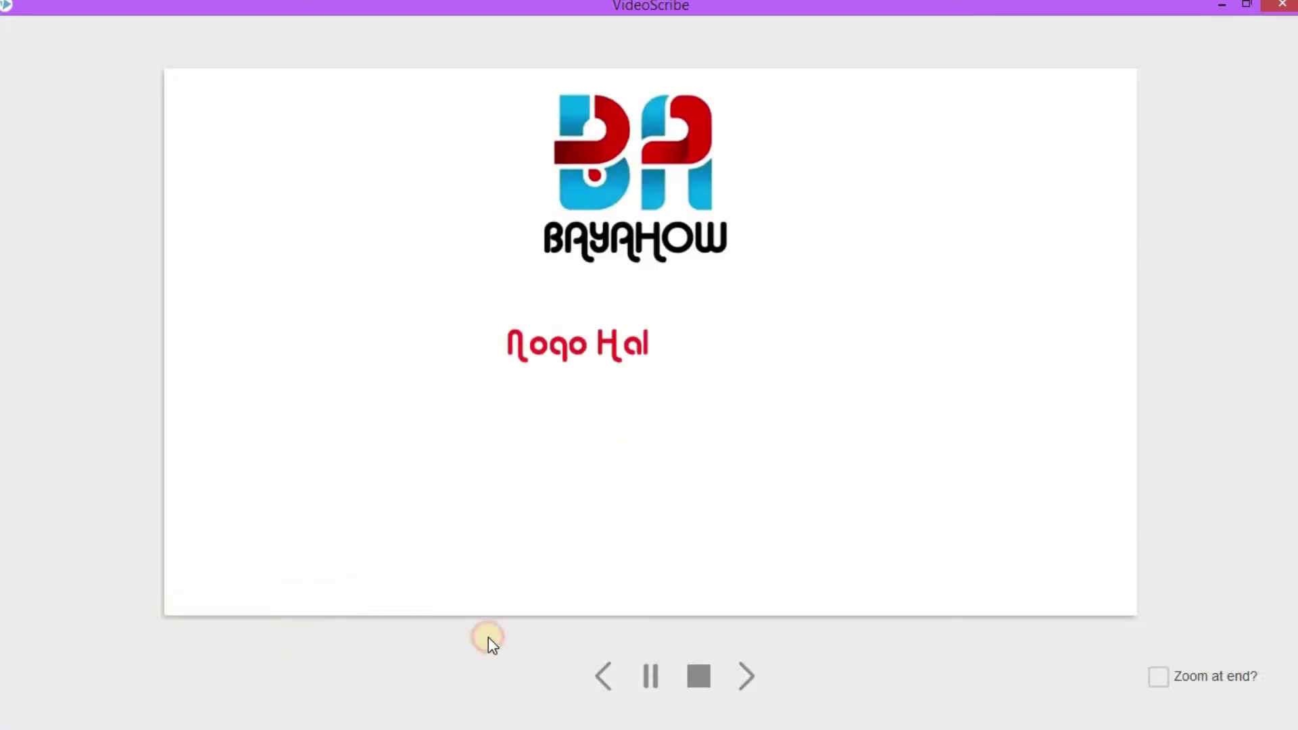
left_click(697, 678)
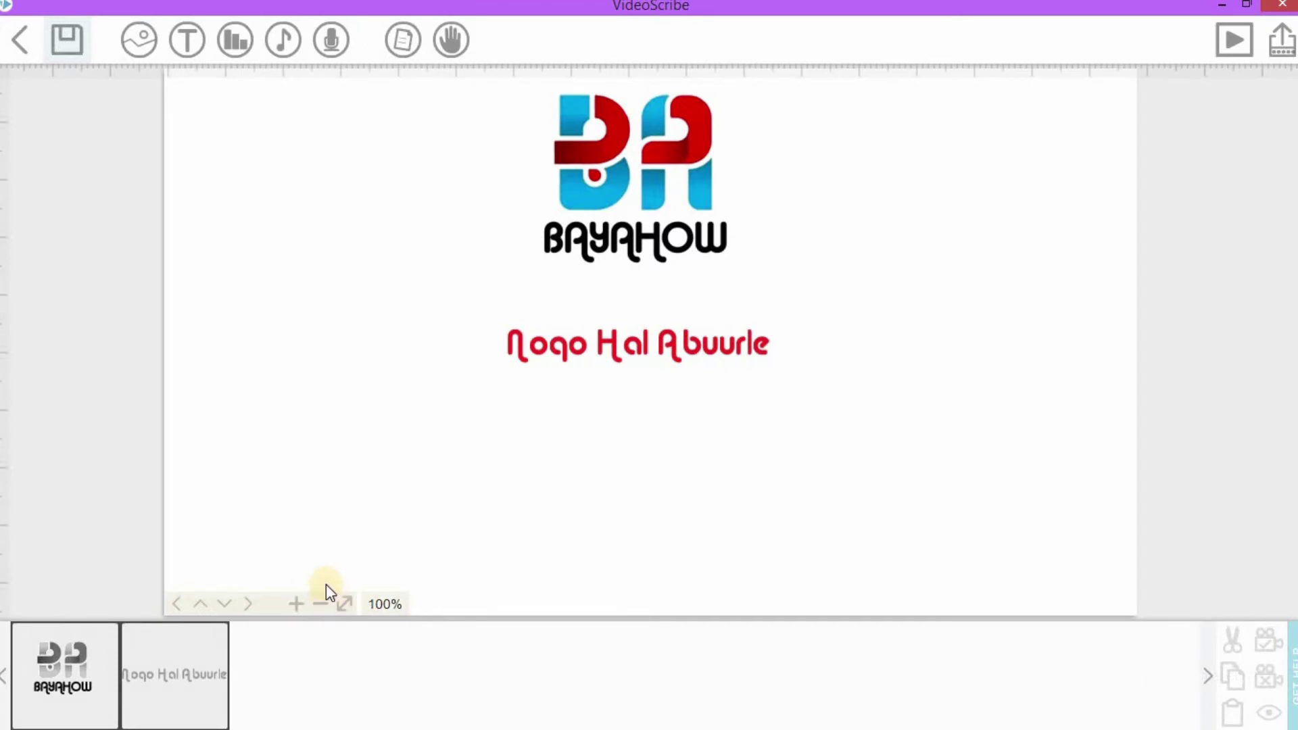
- Add the black YouTube logo again, shrink it, and place it in the lower-left corner below the tagline
left_click(135, 42)
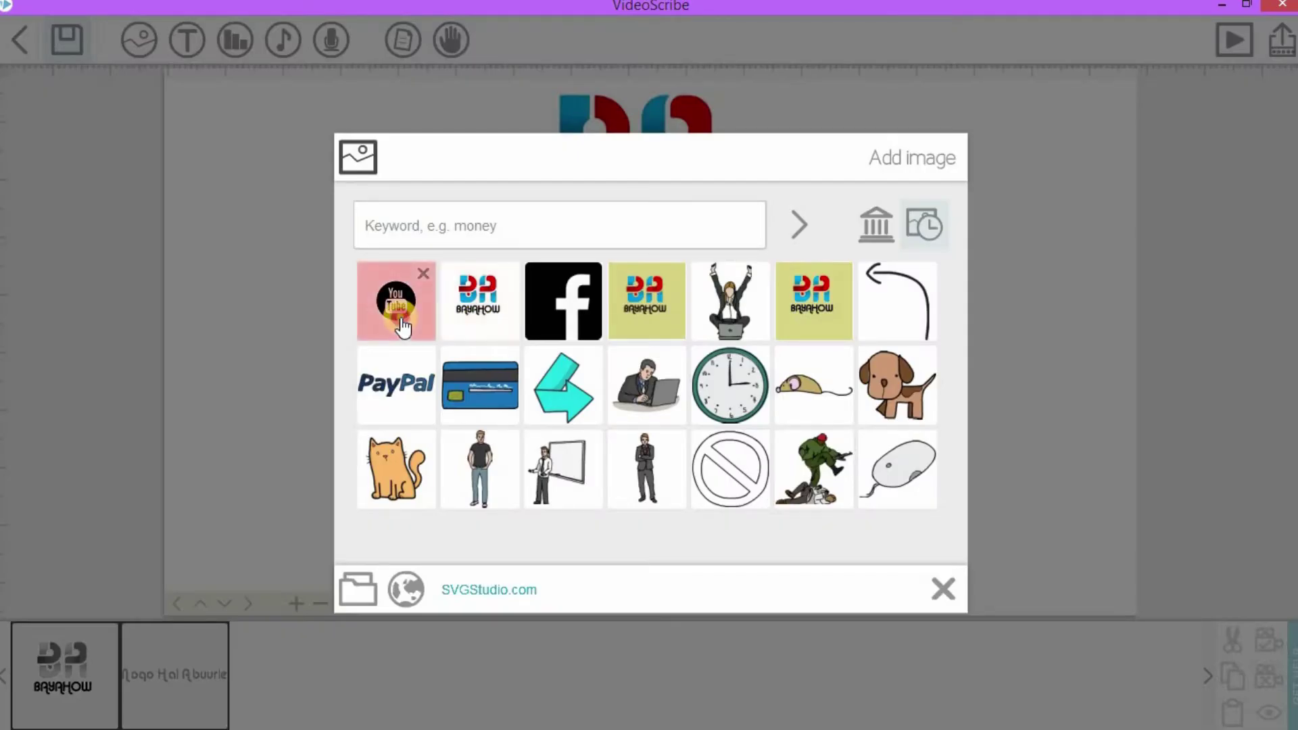
left_click(401, 326)
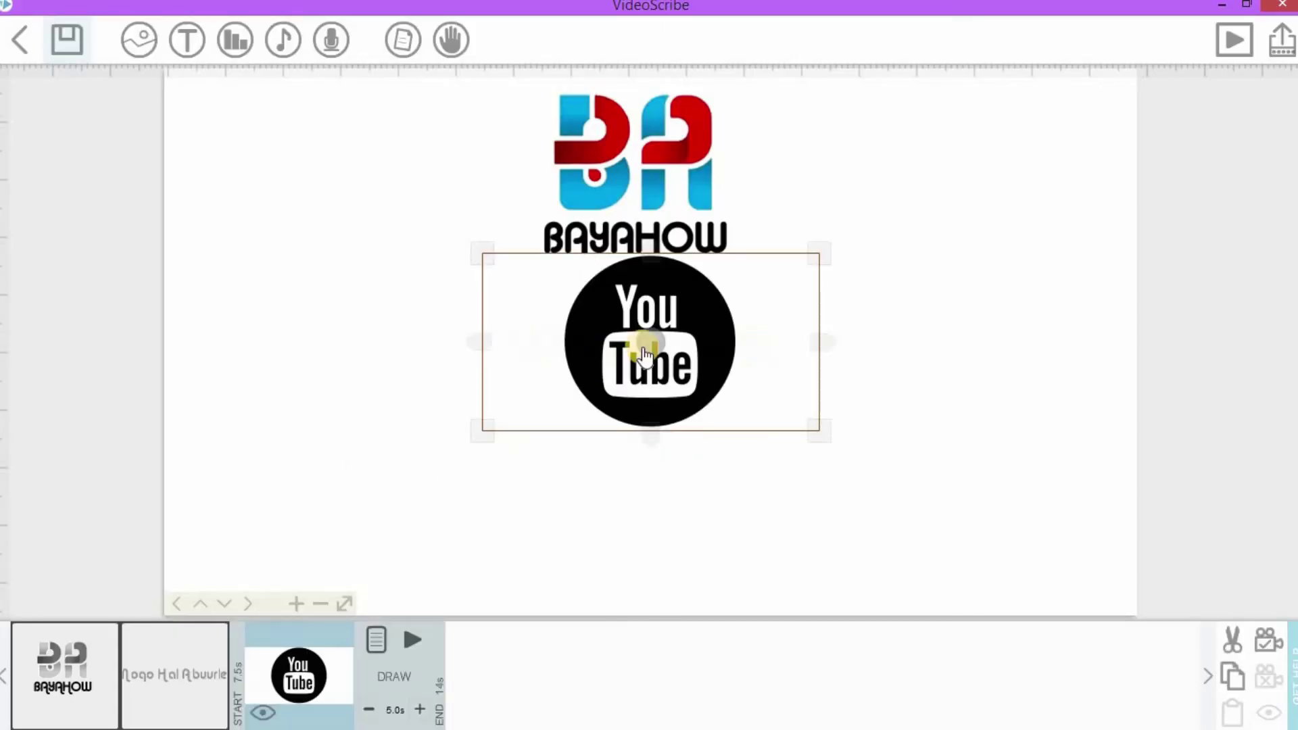
left_click_drag(820, 433, 765, 406)
left_click_drag(672, 376, 433, 539)
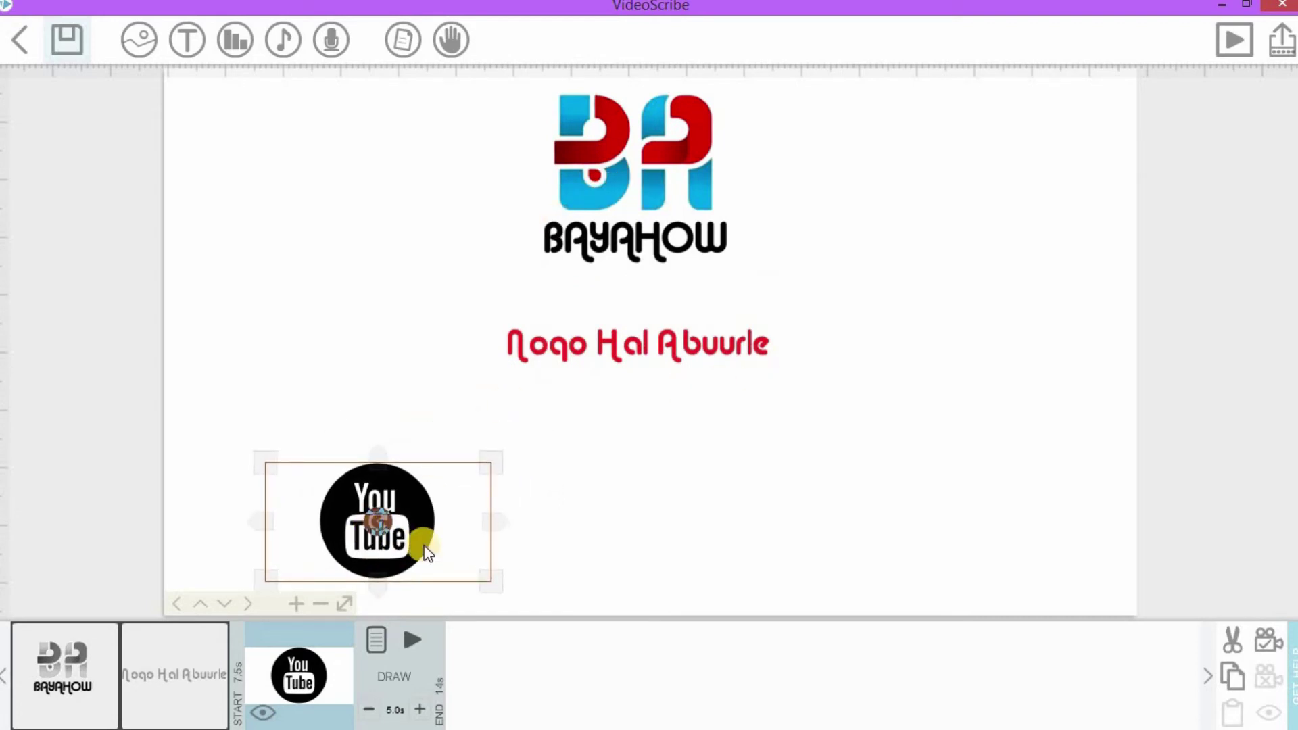
left_click_drag(486, 580, 345, 566)
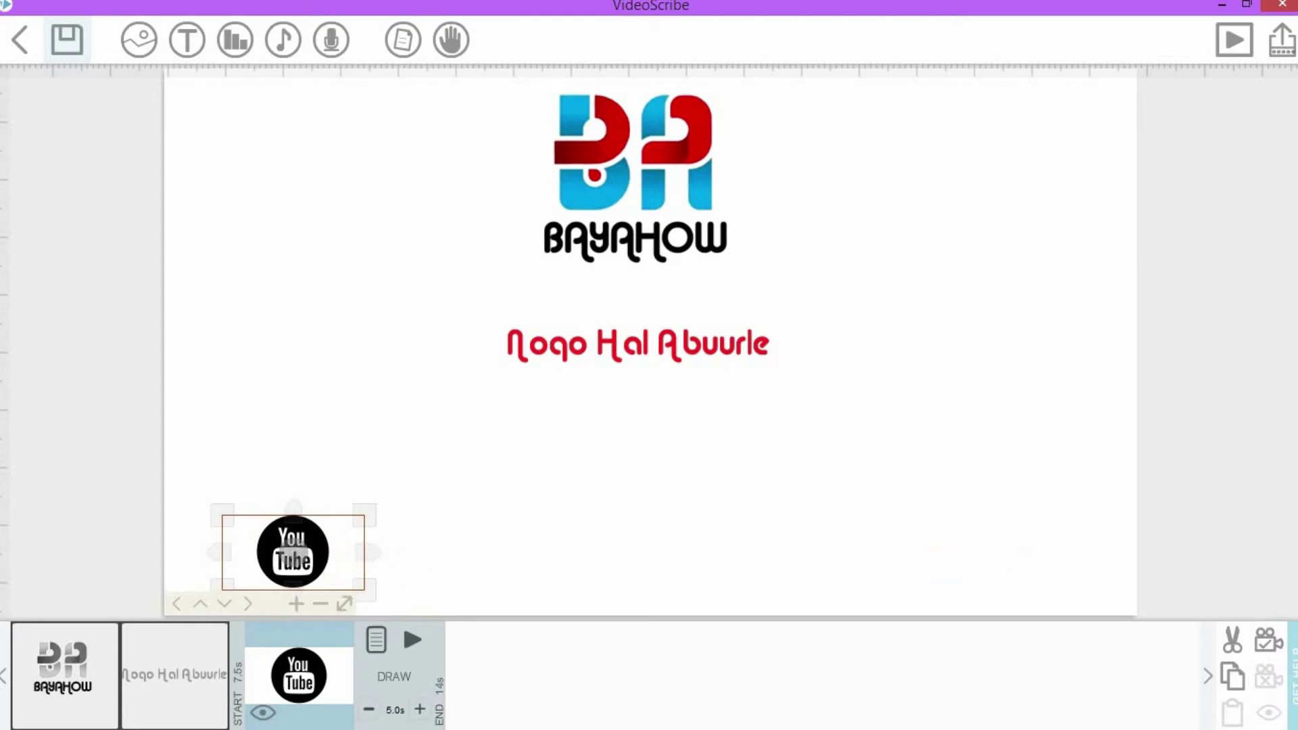
- Set the YouTube logo's camera position to the current full view and preview its drawing
left_click(1266, 643)
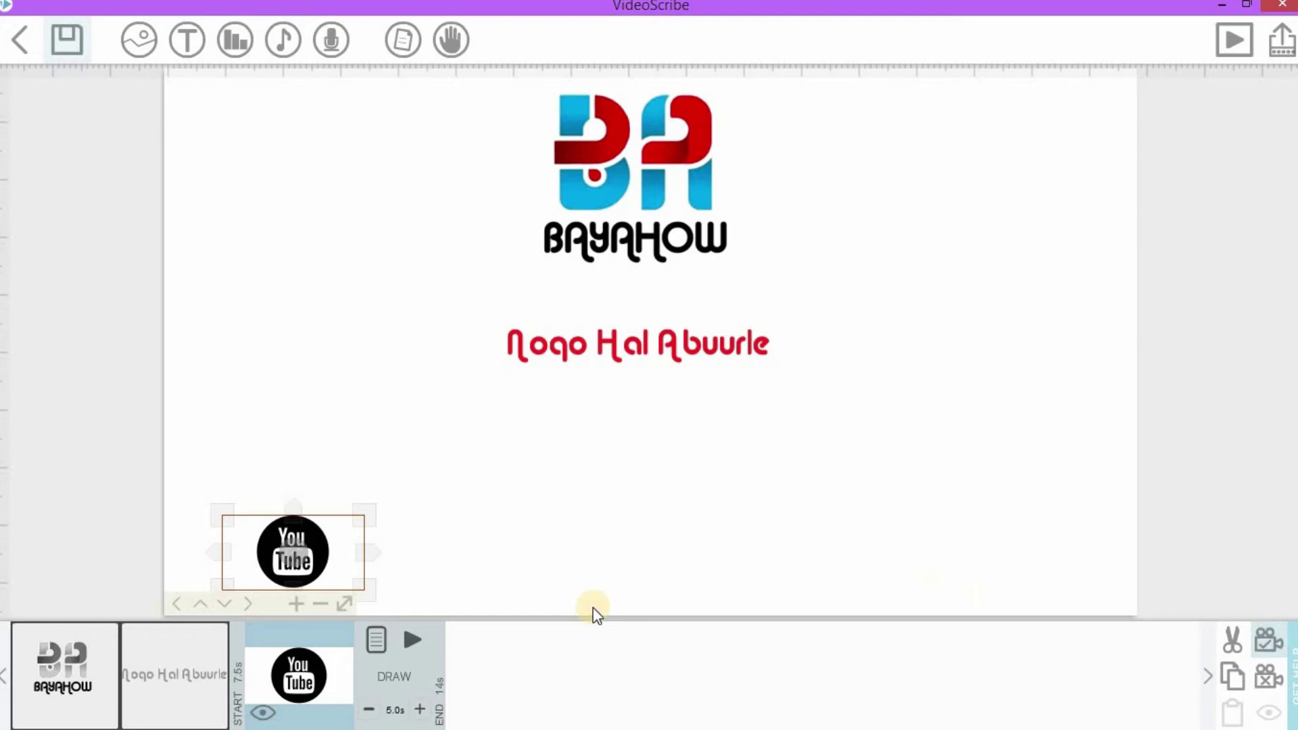
left_click(414, 643)
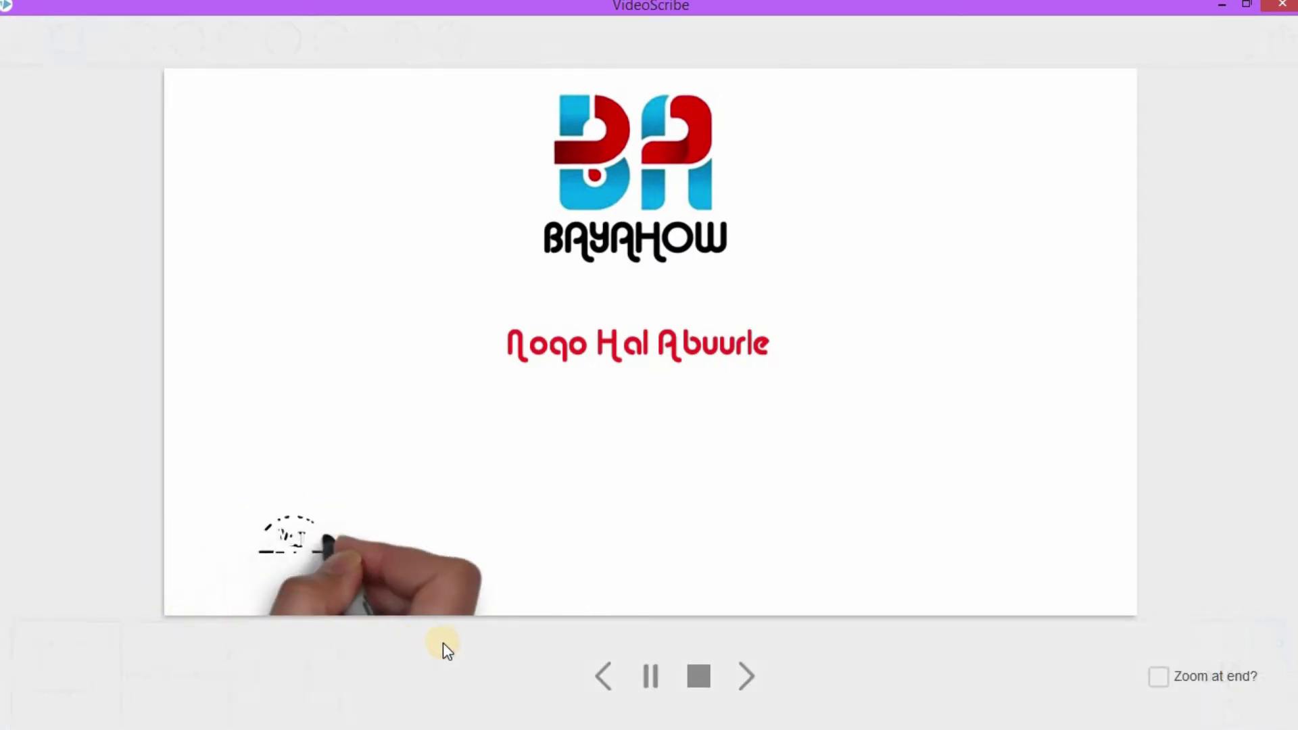
left_click(712, 682)
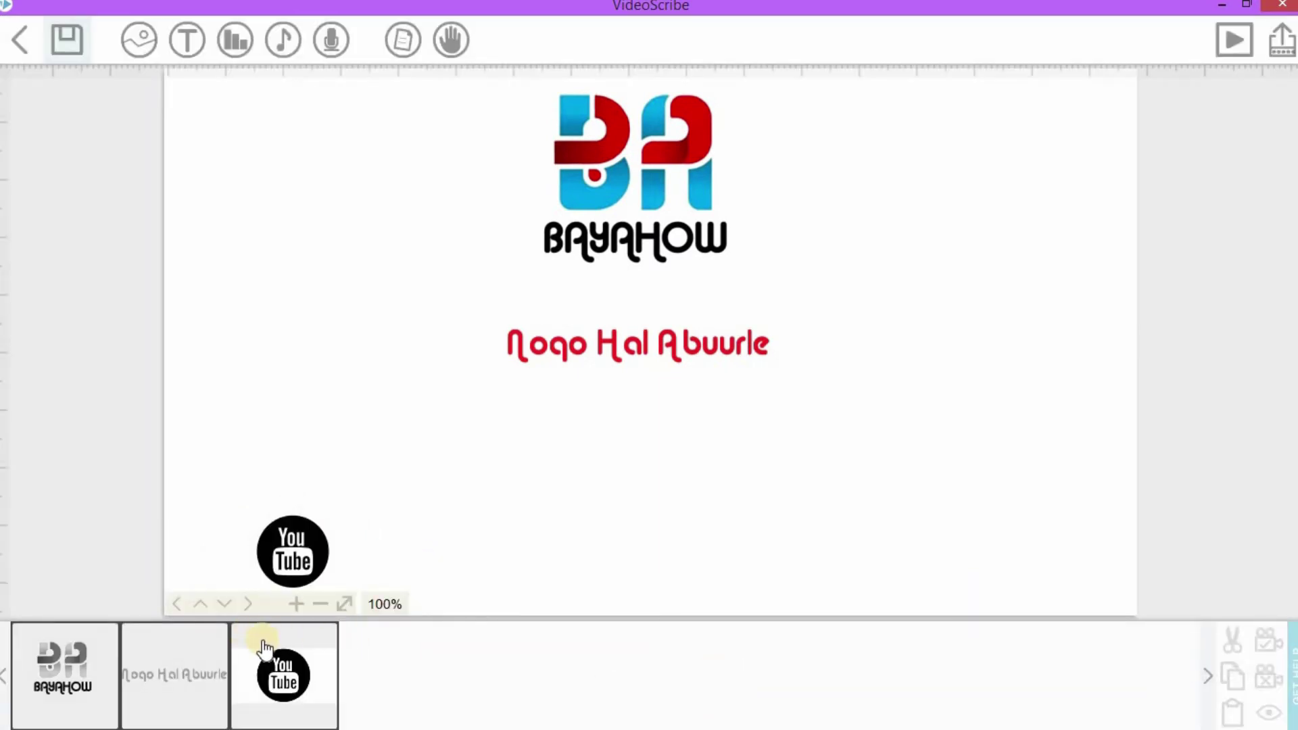
- Set the YouTube logo to be animated with no hand in its image properties
left_click(286, 660)
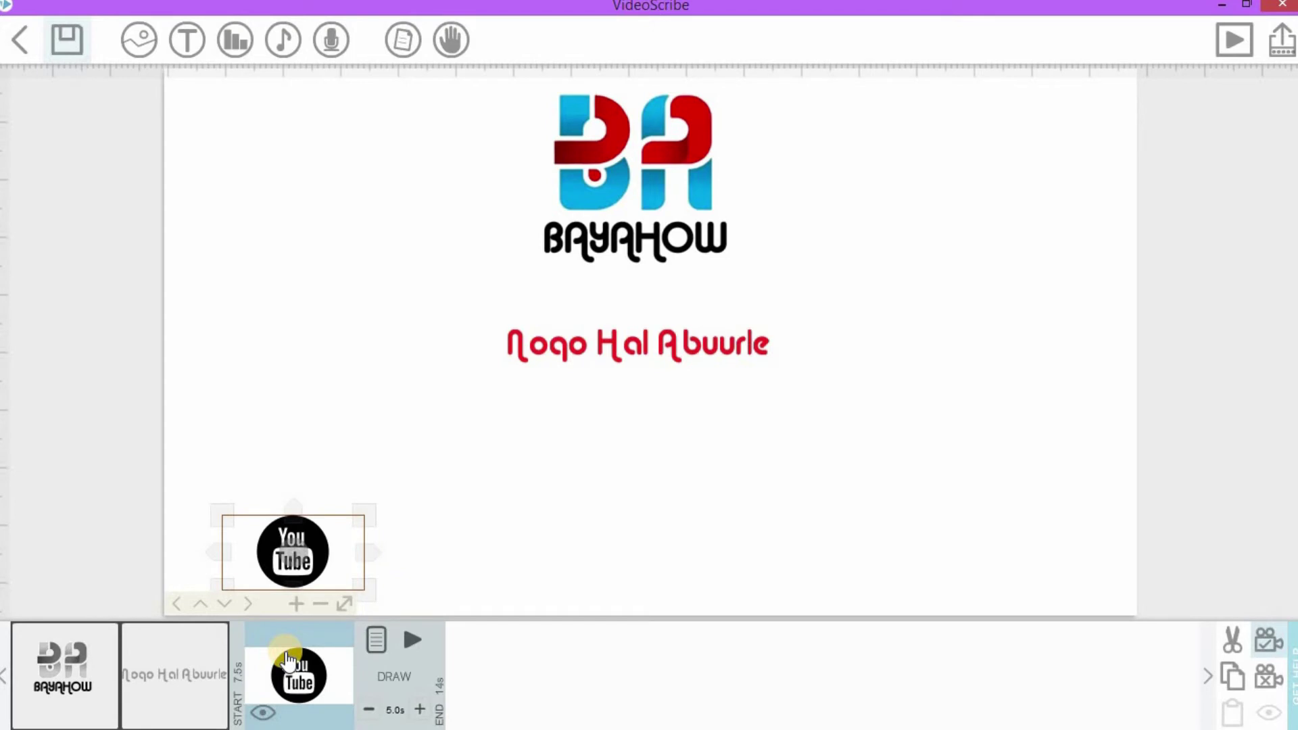
left_click(376, 640)
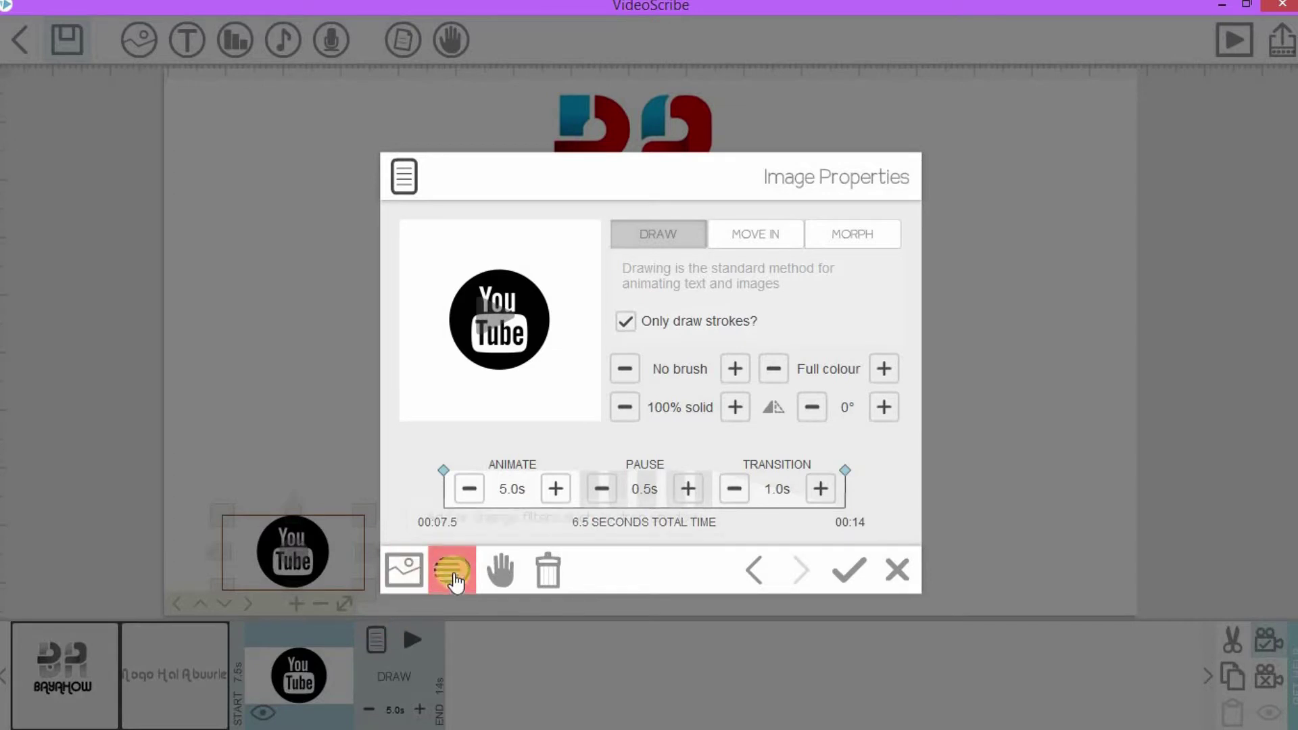
left_click(506, 572)
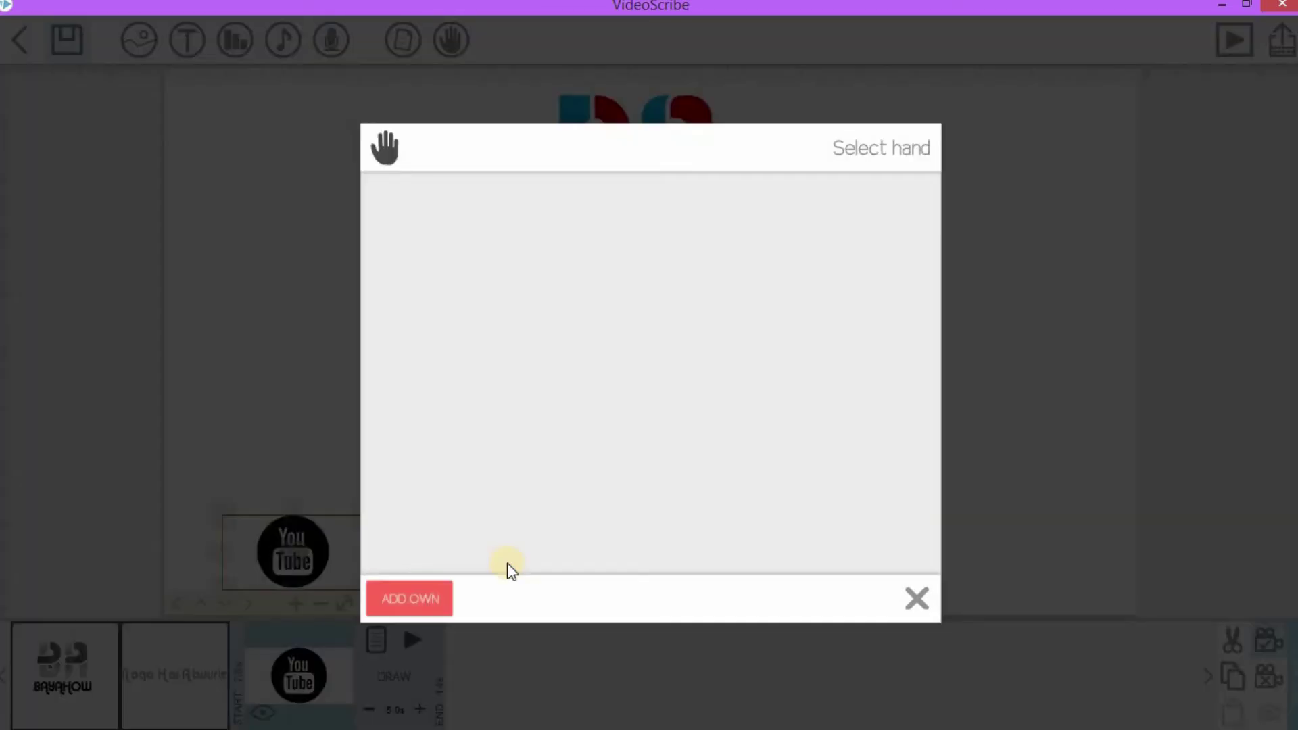
left_click(664, 235)
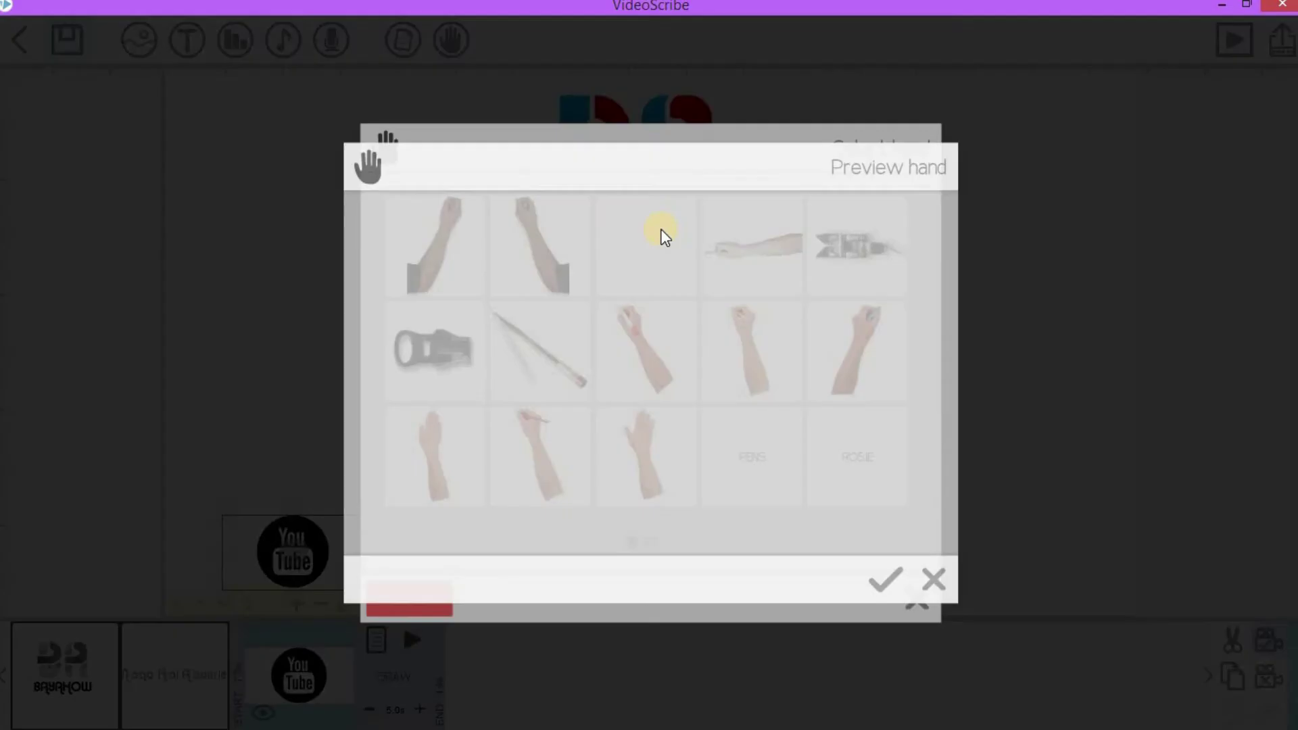
left_click(887, 583)
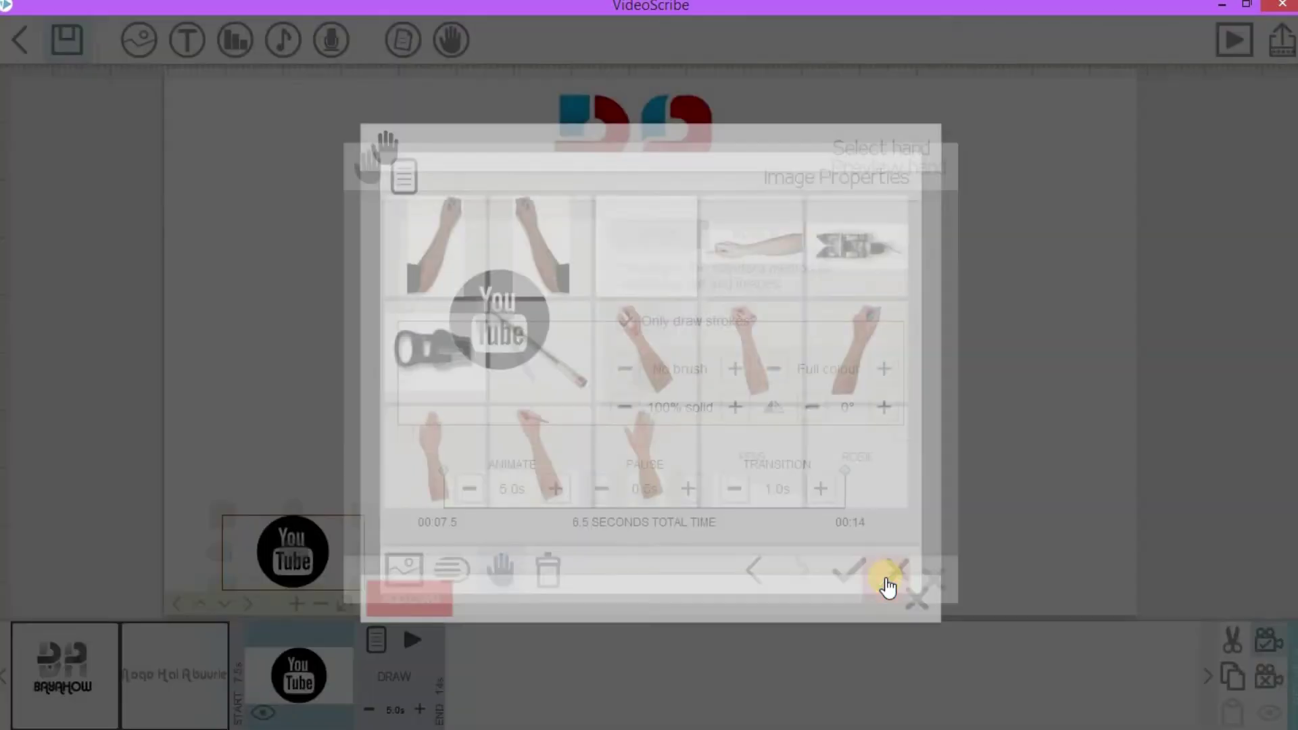
- Switch the YouTube logo's animation to Move In with 2.0 s animate, 0.0 s pause and 0.0 s transition
left_click(762, 231)
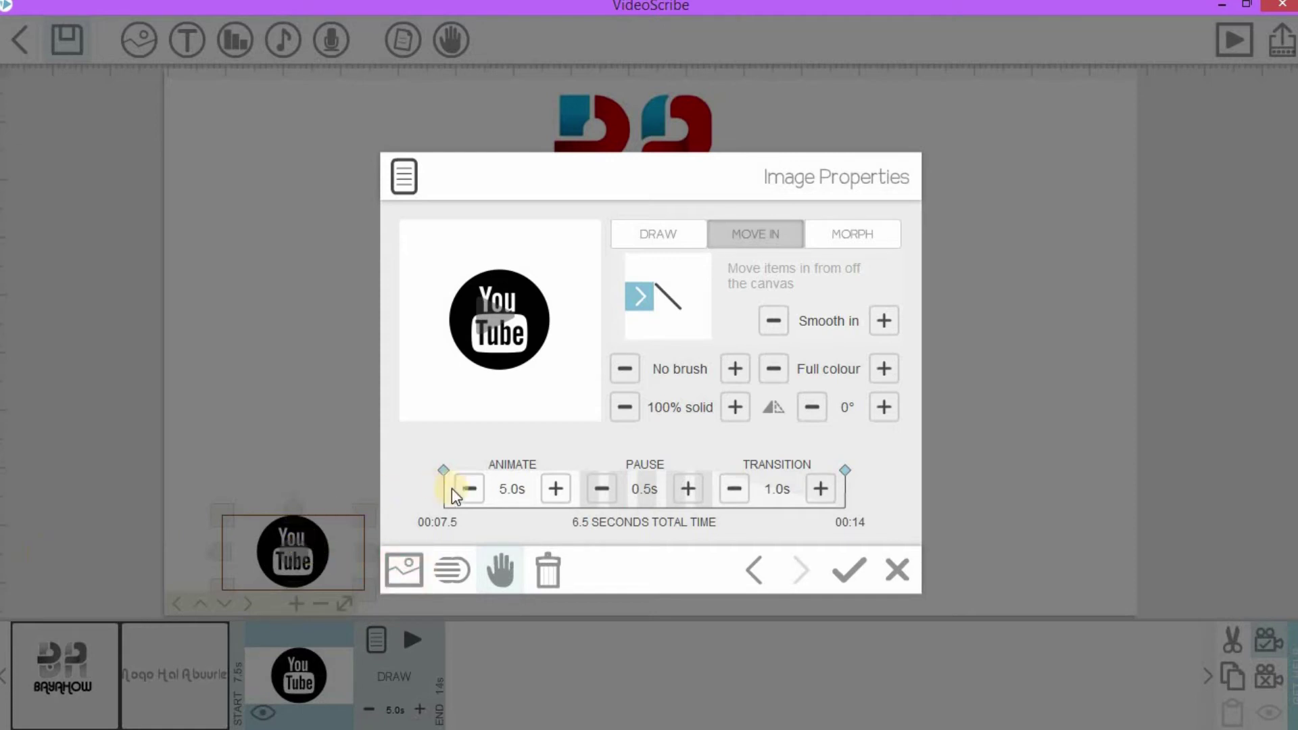
left_click(476, 499)
left_click(477, 499)
left_click(476, 499)
left_click(476, 499)
left_click(476, 500)
left_click(477, 499)
left_click(601, 488)
left_click(731, 498)
left_click(731, 498)
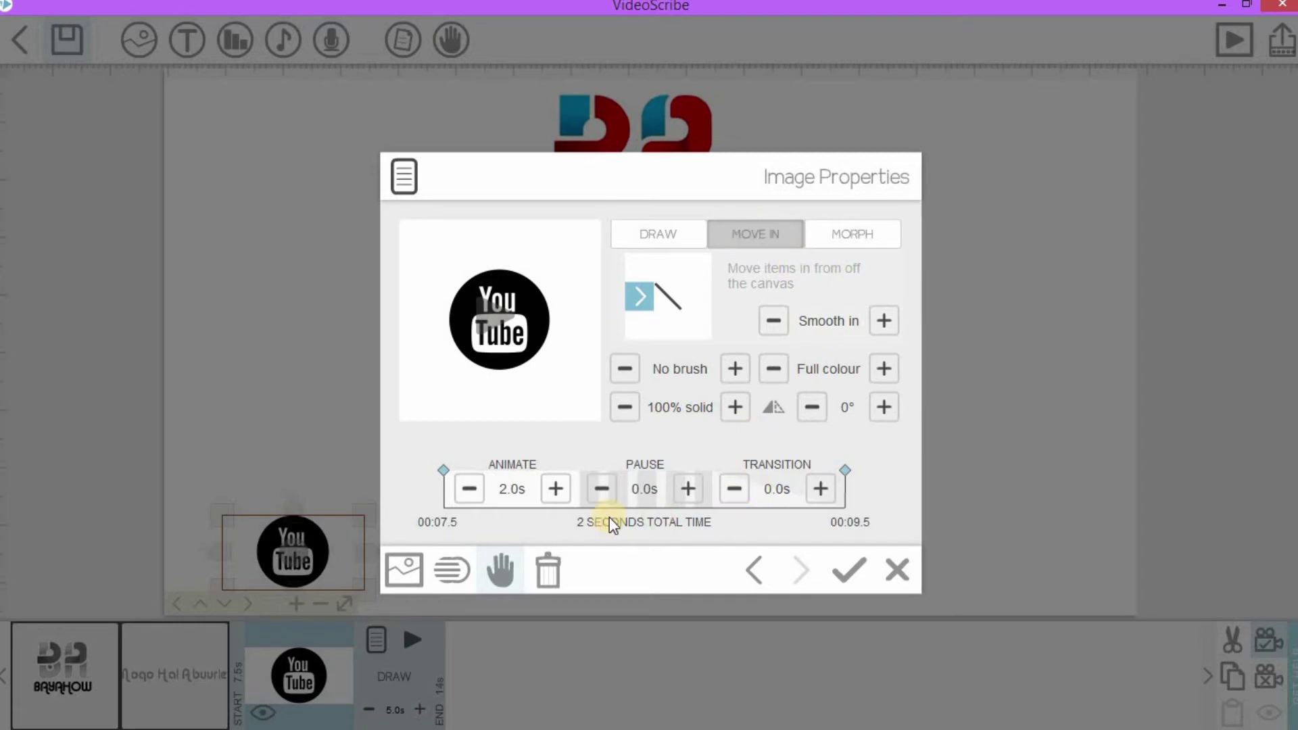
- Preview the YouTube logo's move-in animation and apply its image properties
left_click(505, 311)
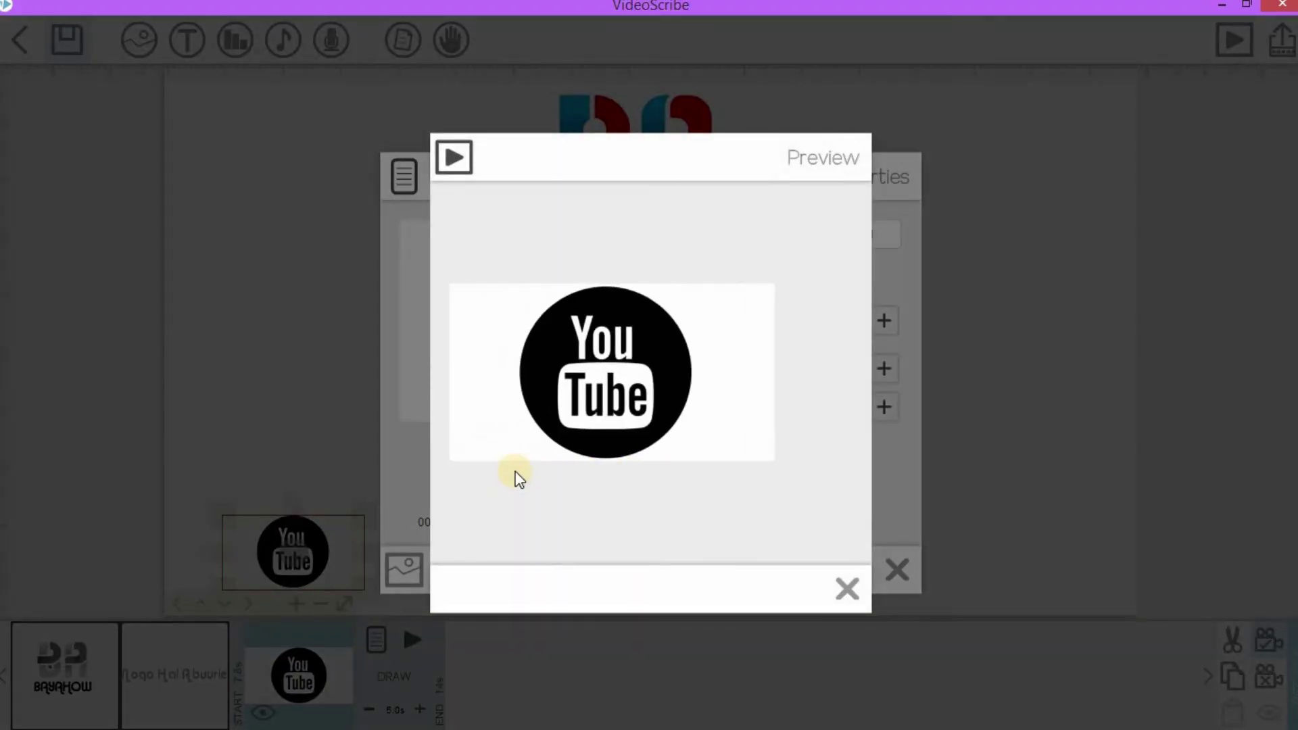
left_click(845, 586)
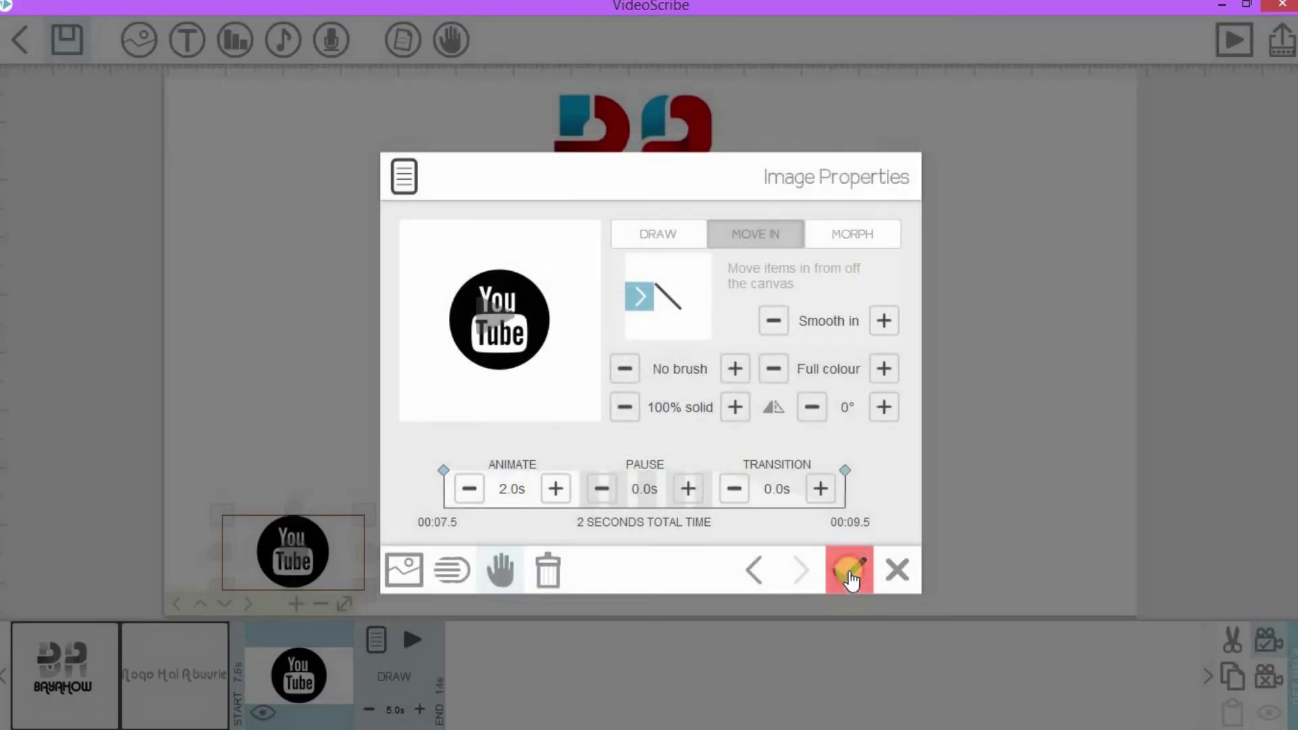
left_click(849, 572)
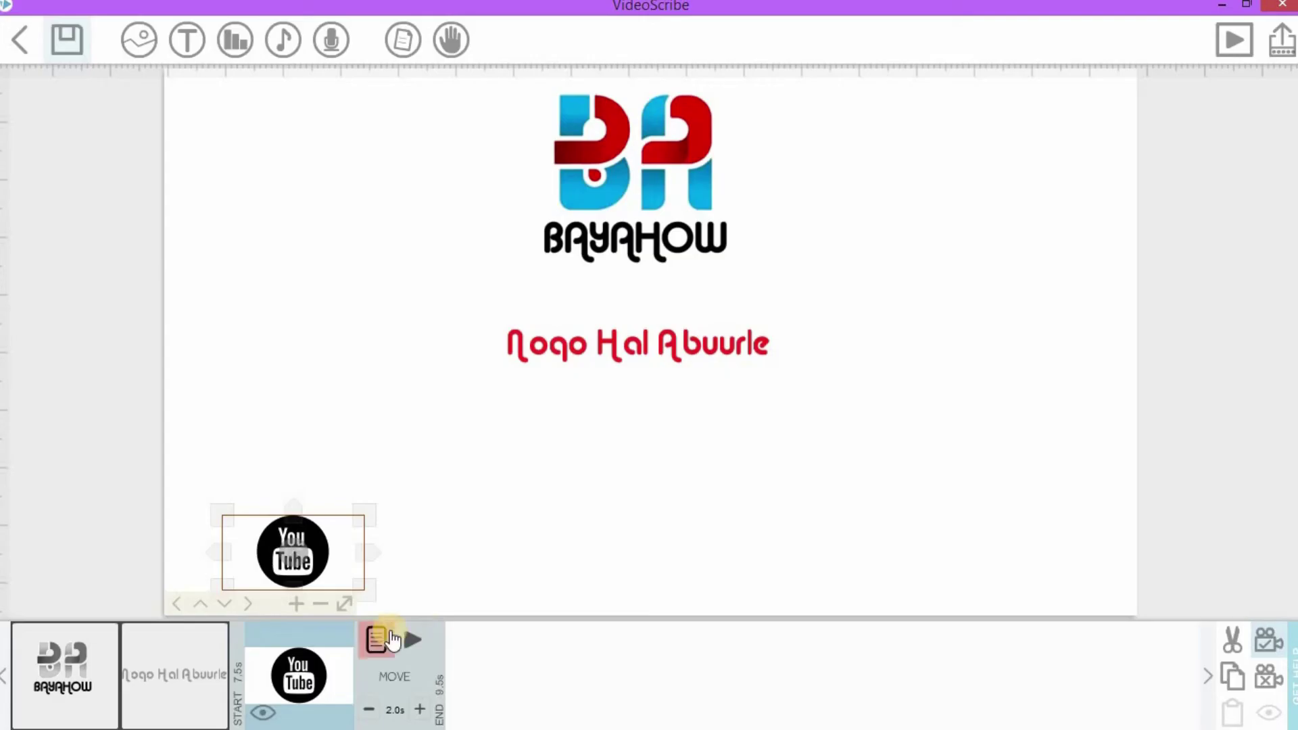
left_click(403, 635)
left_click(709, 671)
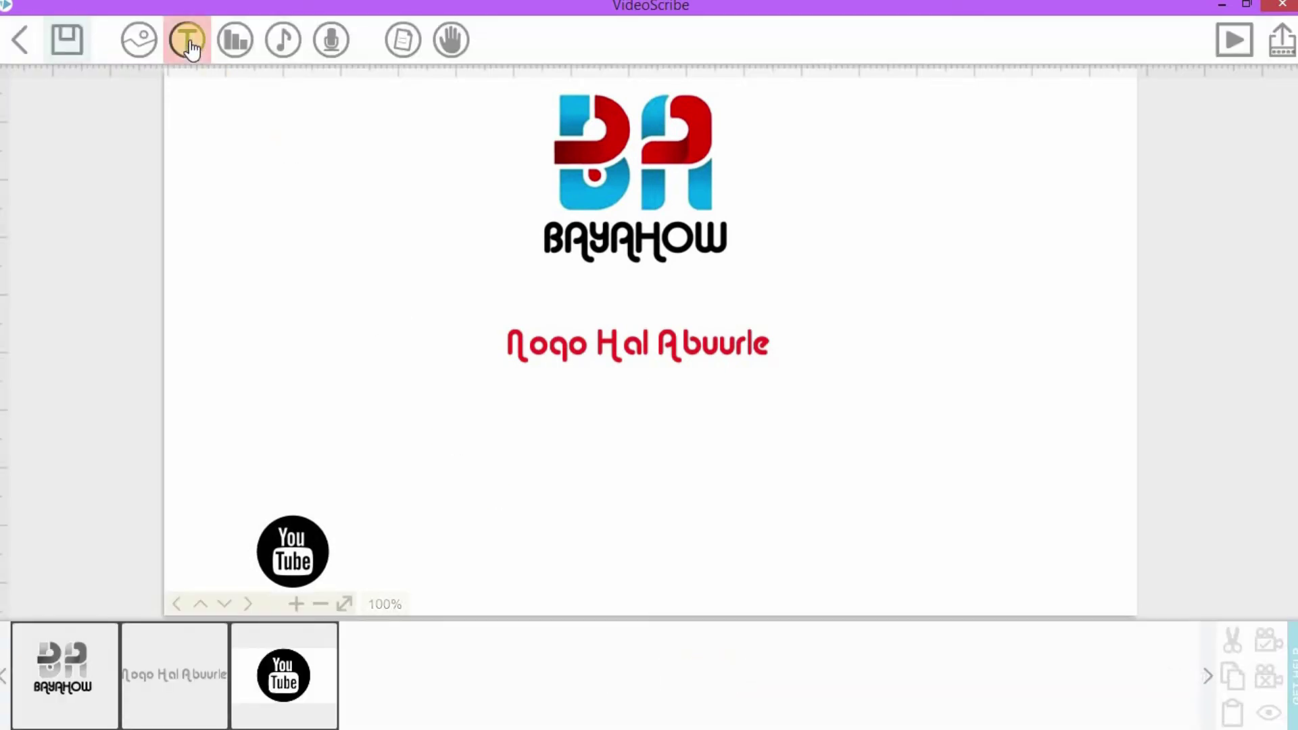
- Add the text "Bayahow Production" in the Alba font with the blue colour 479ed7
left_click(189, 39)
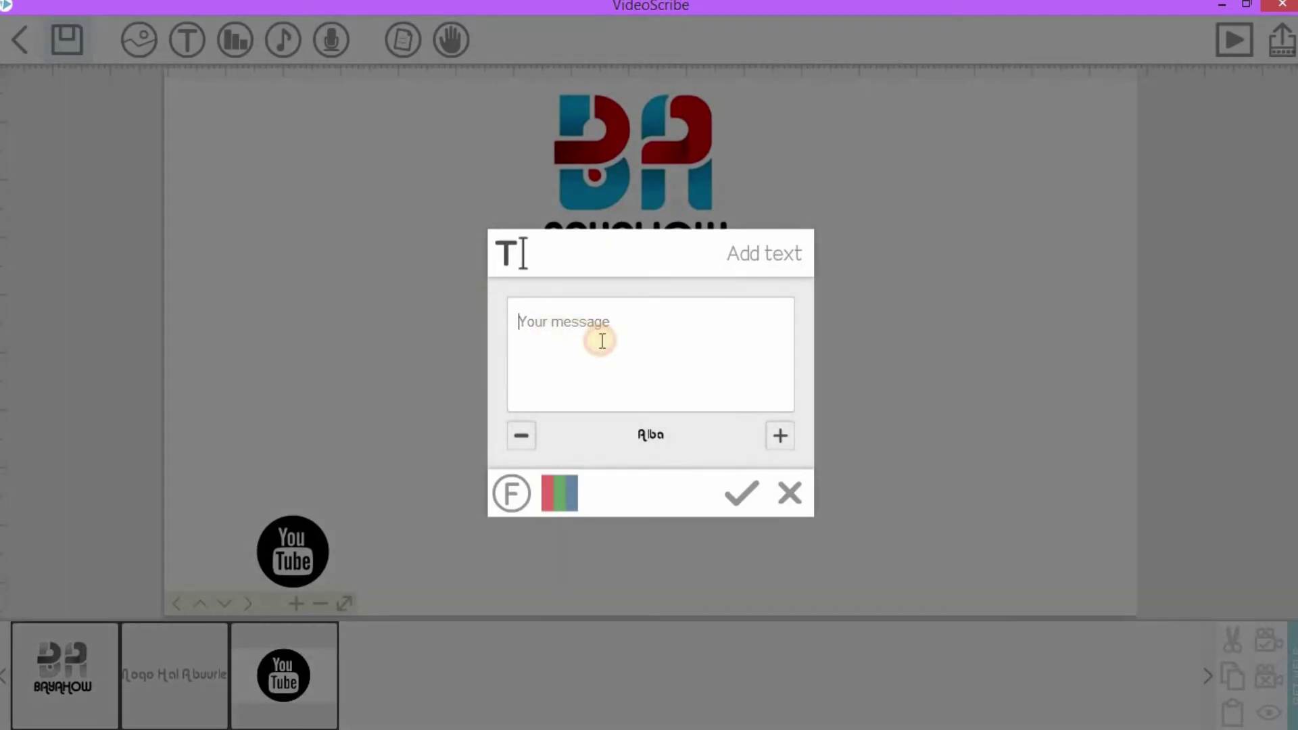
type("BAy")
left_click(543, 498)
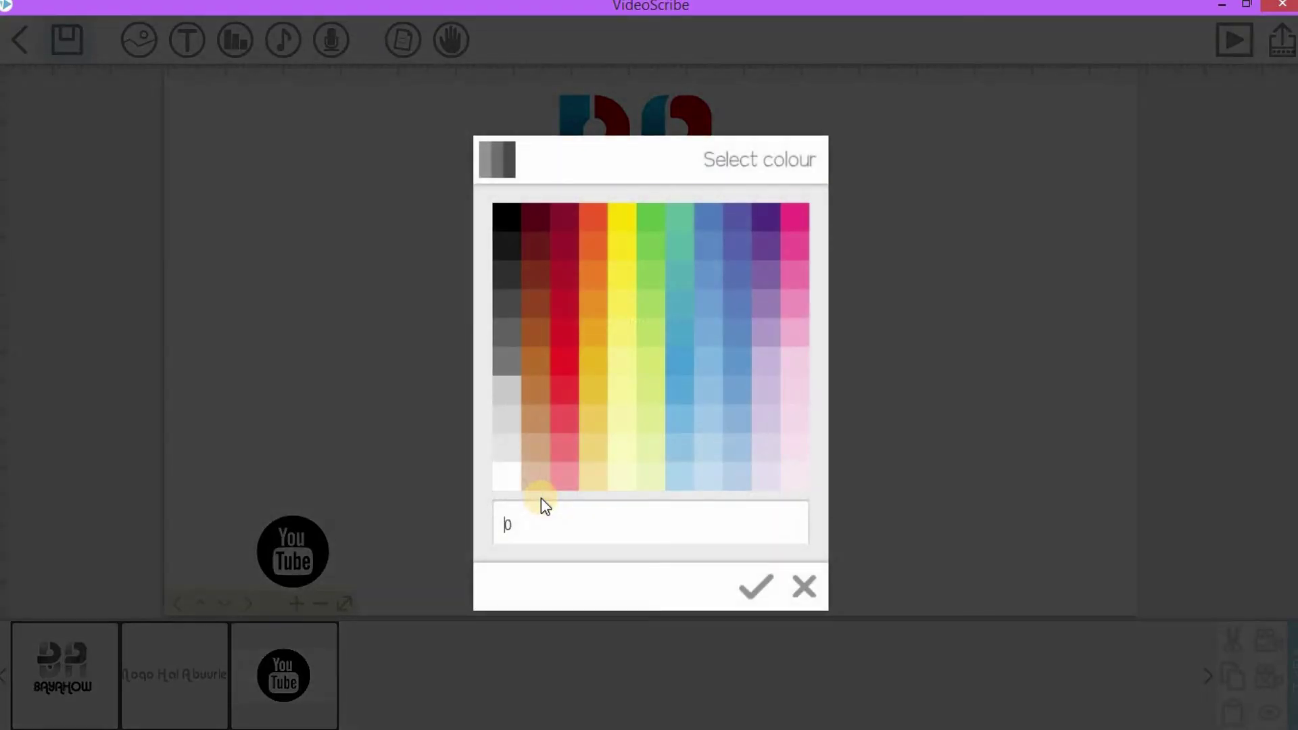
left_click(680, 363)
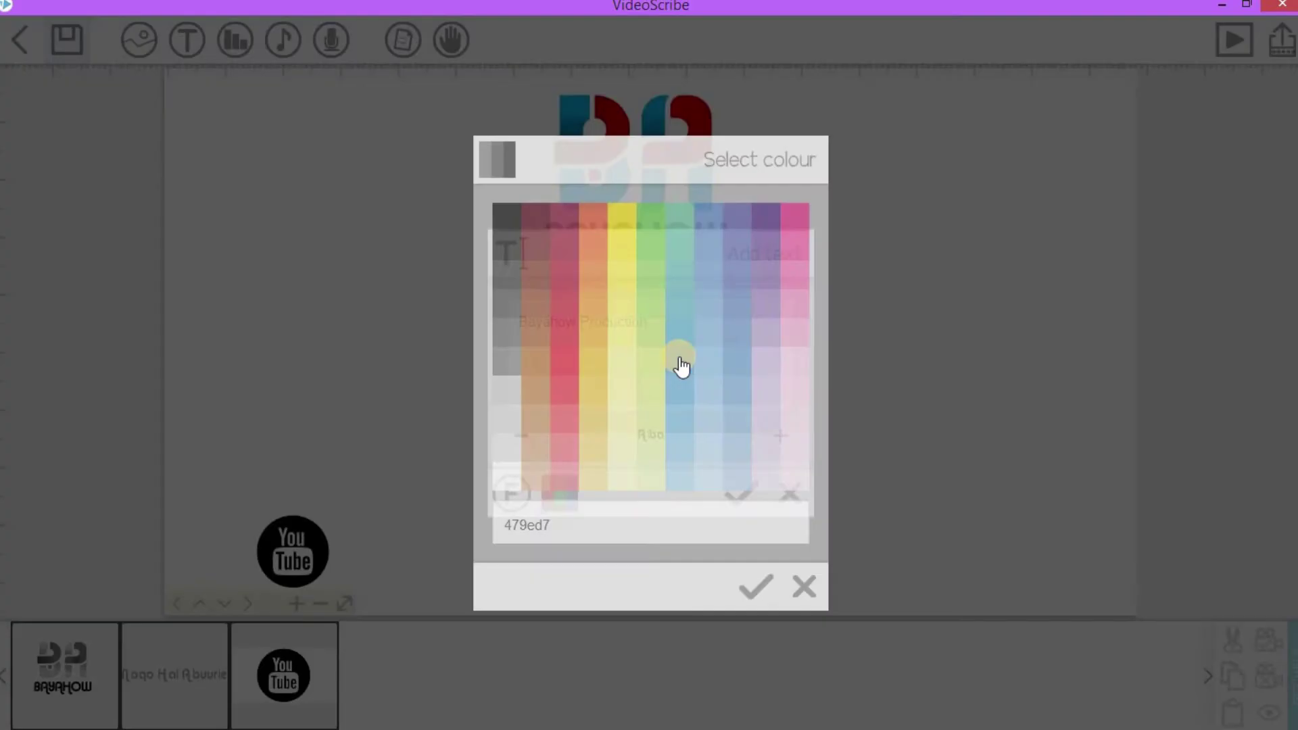
left_click(725, 492)
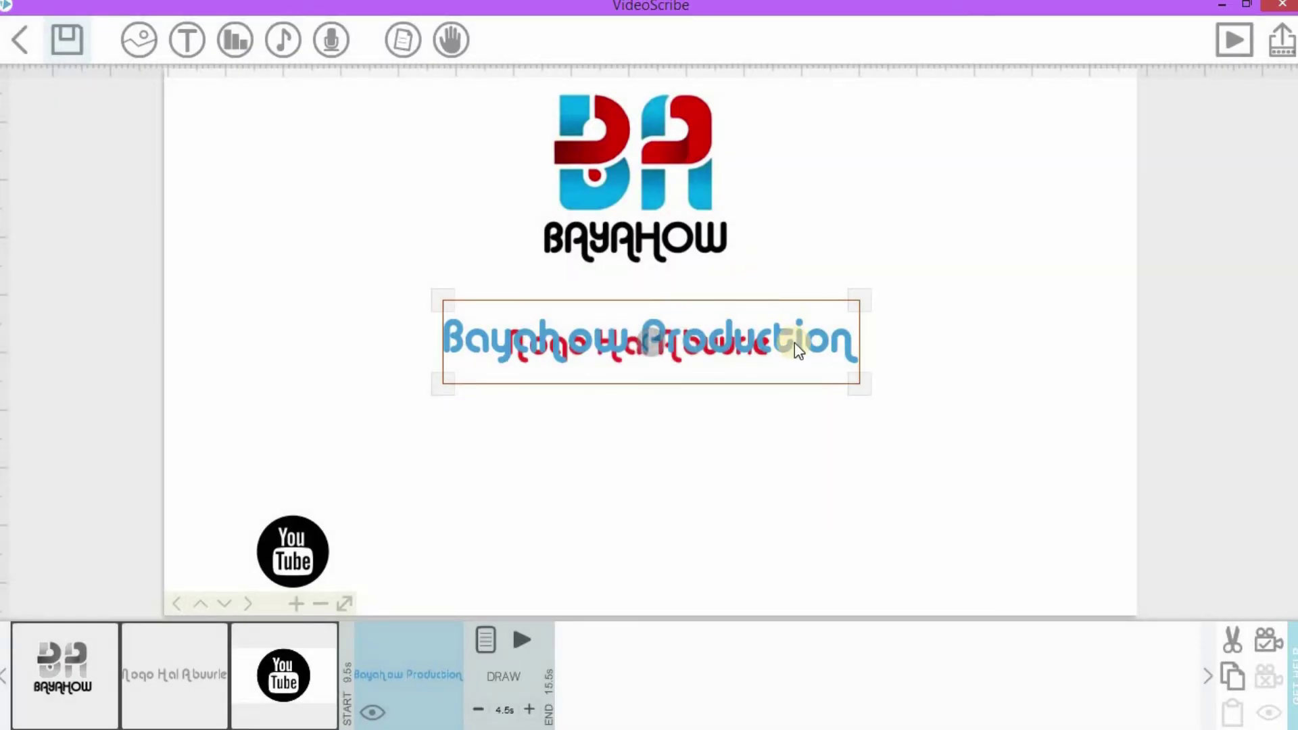
- Move the "Bayahow Production" text down beside the YouTube logo and shrink it to about the width of the tagline
left_click(313, 668)
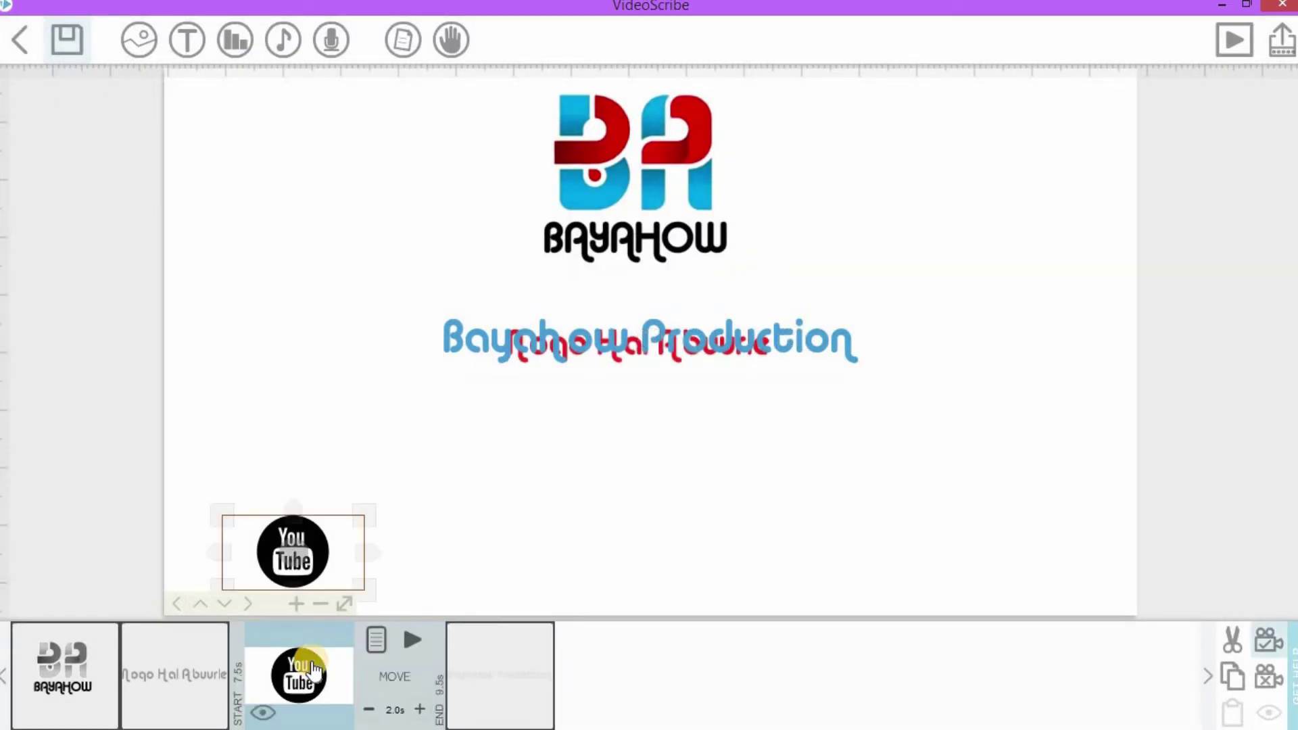
left_click(601, 337)
left_click_drag(594, 341, 482, 567)
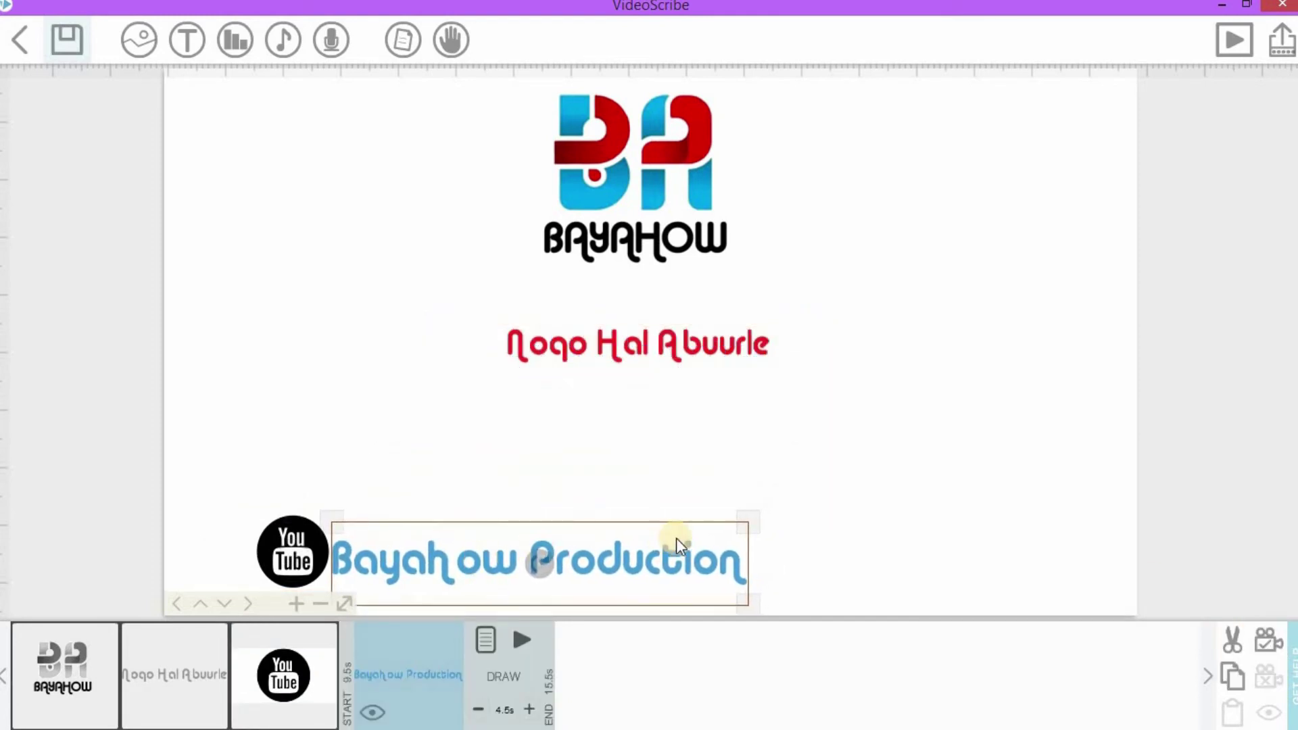
left_click_drag(747, 537, 667, 536)
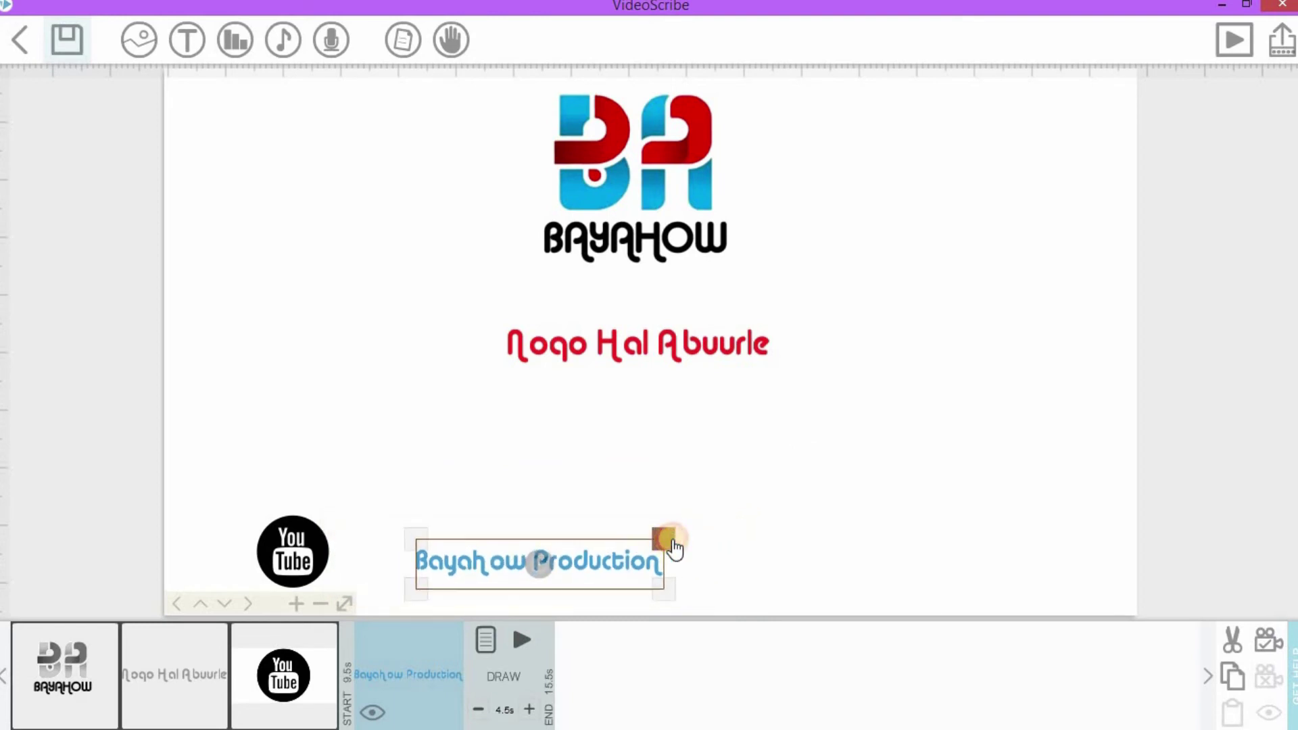
left_click_drag(582, 568, 521, 563)
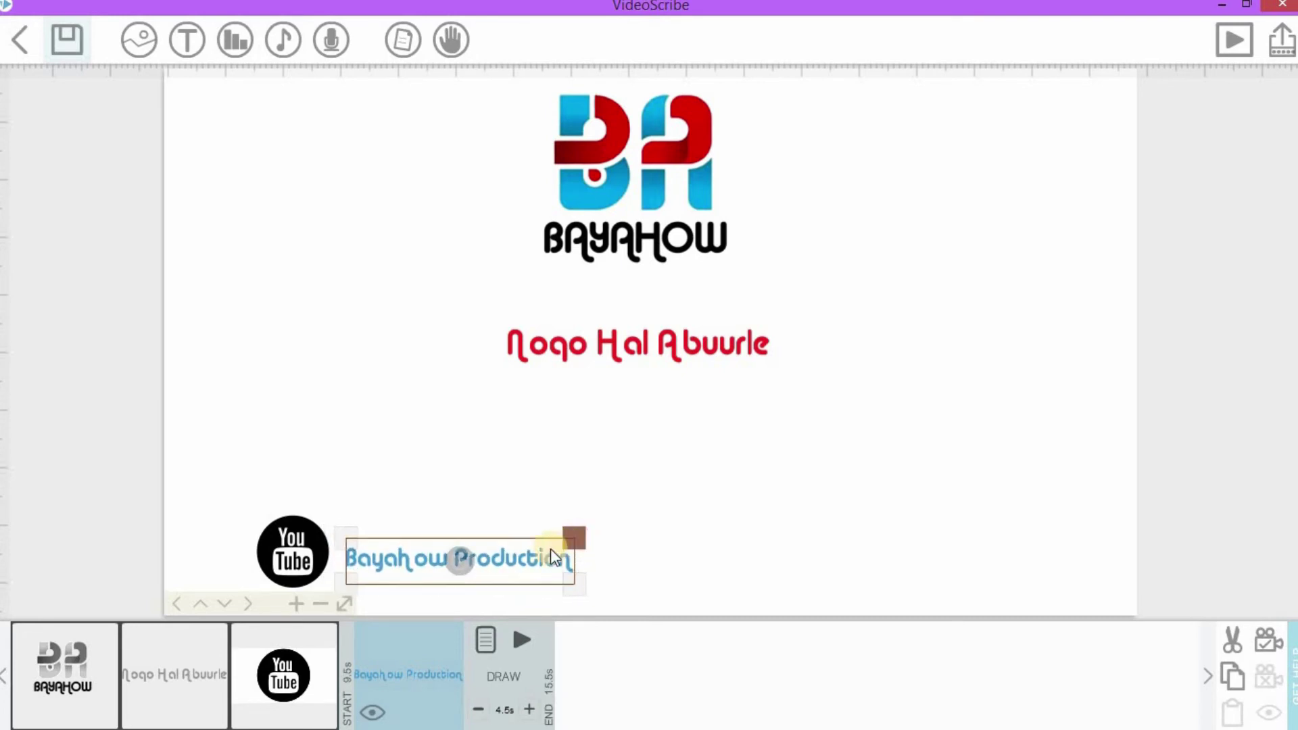
left_click_drag(541, 551, 531, 548)
- Preview the drawing animation of the "Bayahow Production" text from its text properties
left_click(485, 639)
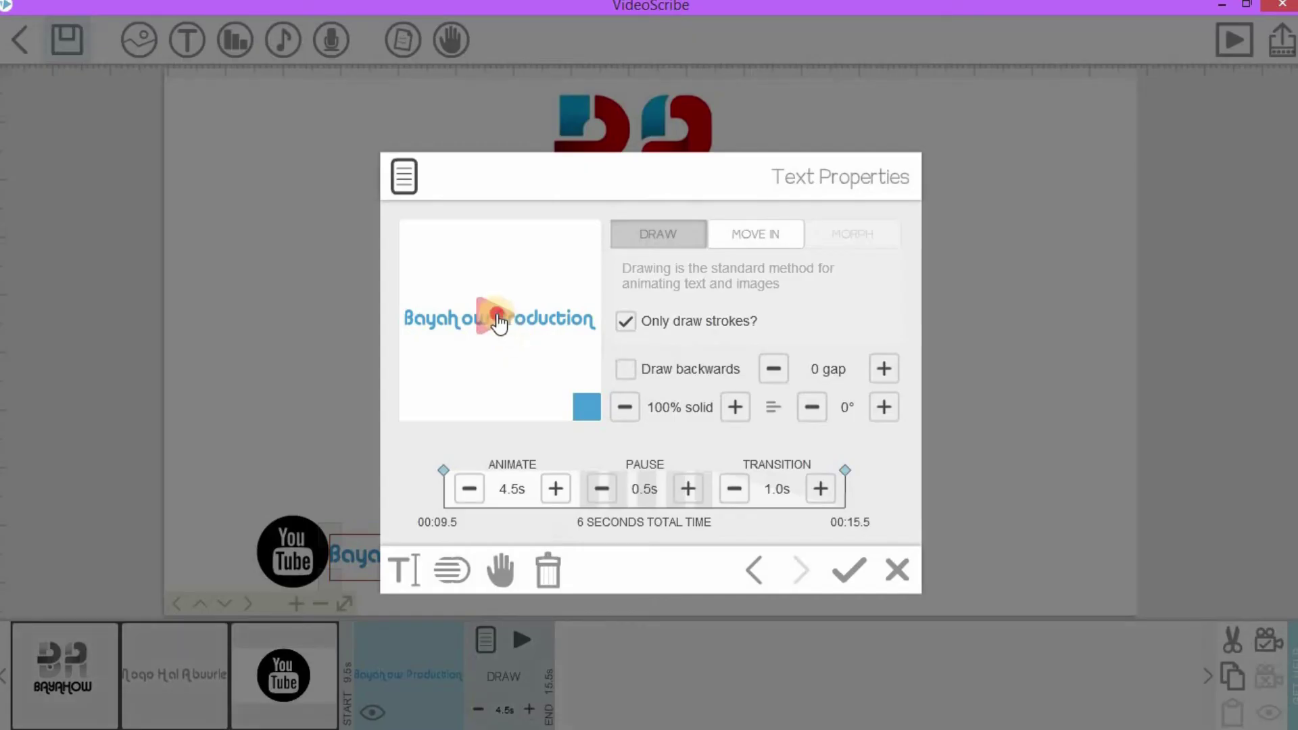
left_click(498, 322)
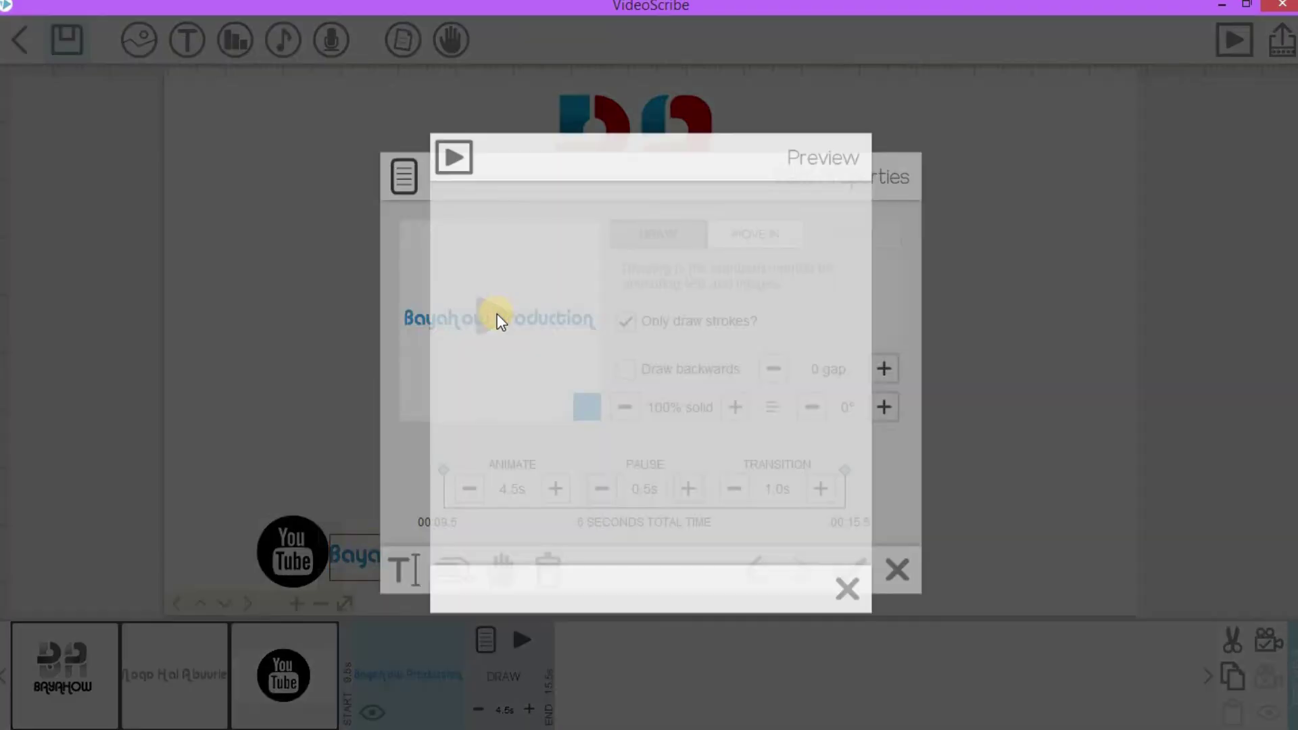
left_click(857, 597)
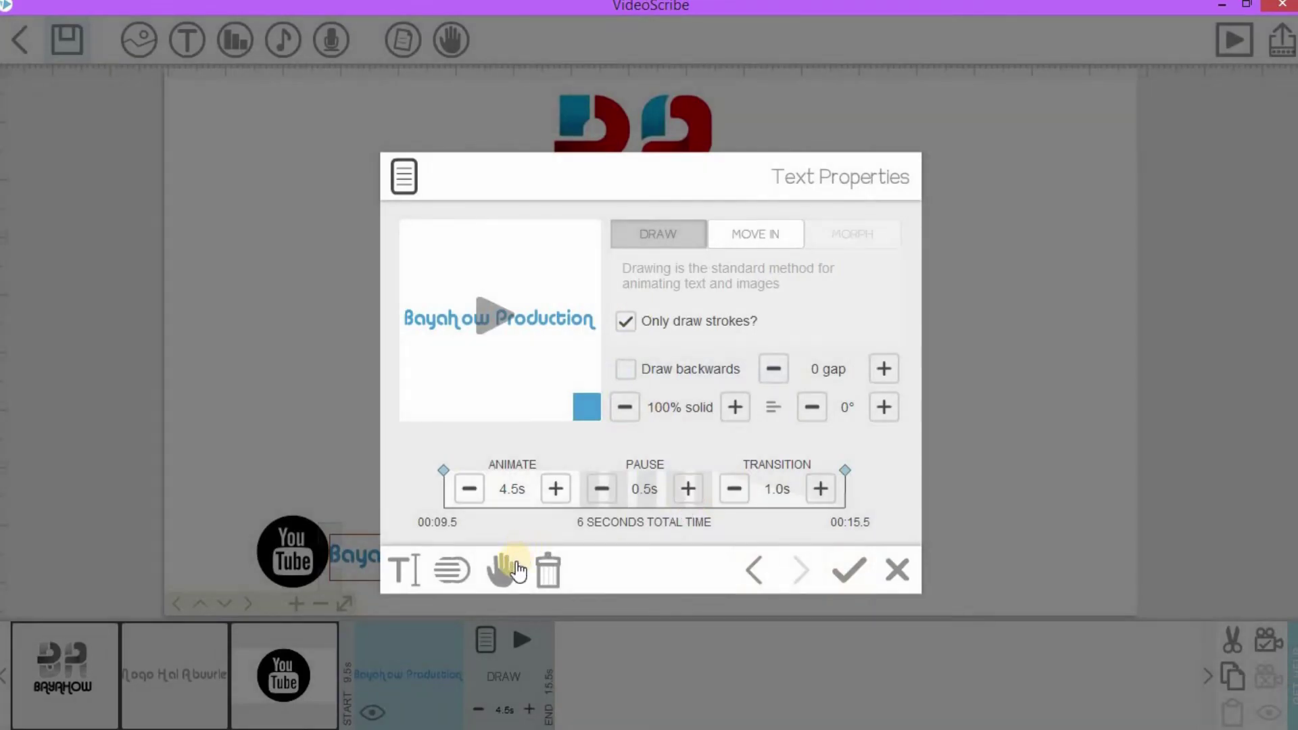
- Browse the drawing hands for the text and choose the hand holding a yellow pencil from the Rosie set
left_click(514, 560)
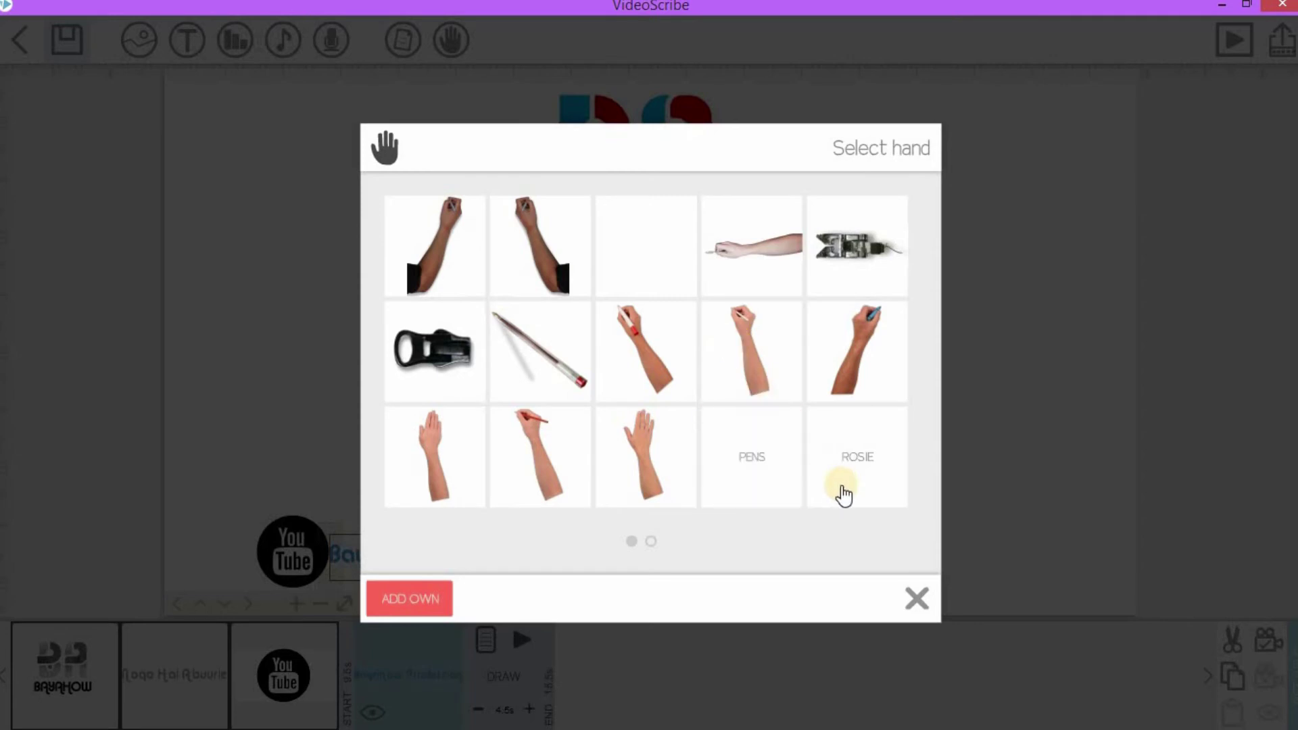
left_click(653, 541)
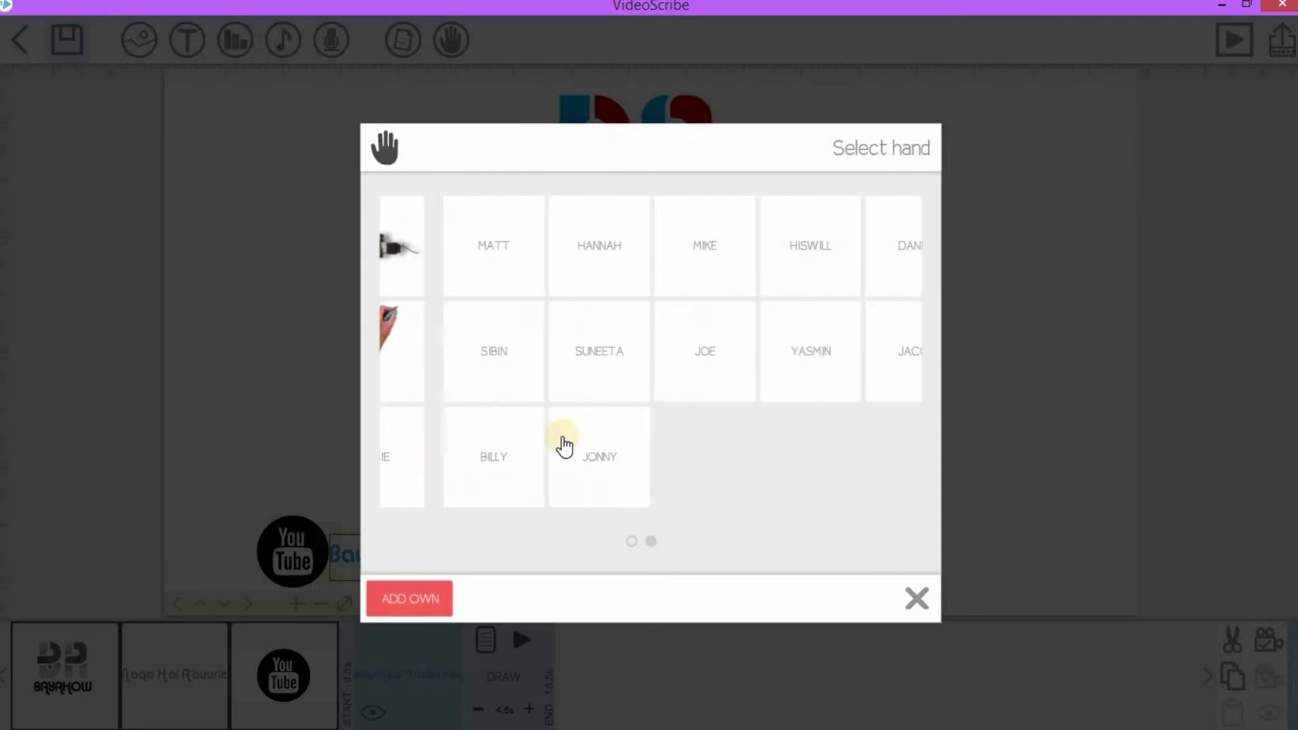
left_click(646, 265)
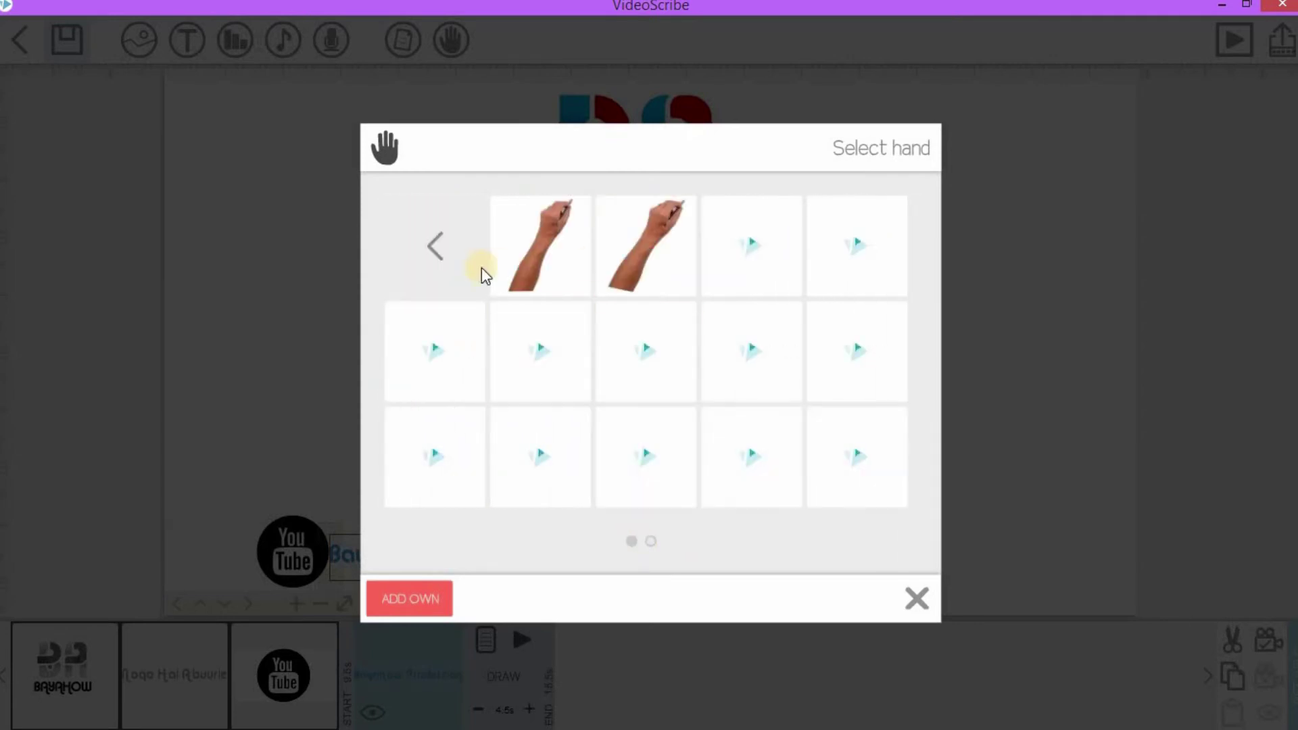
left_click(447, 271)
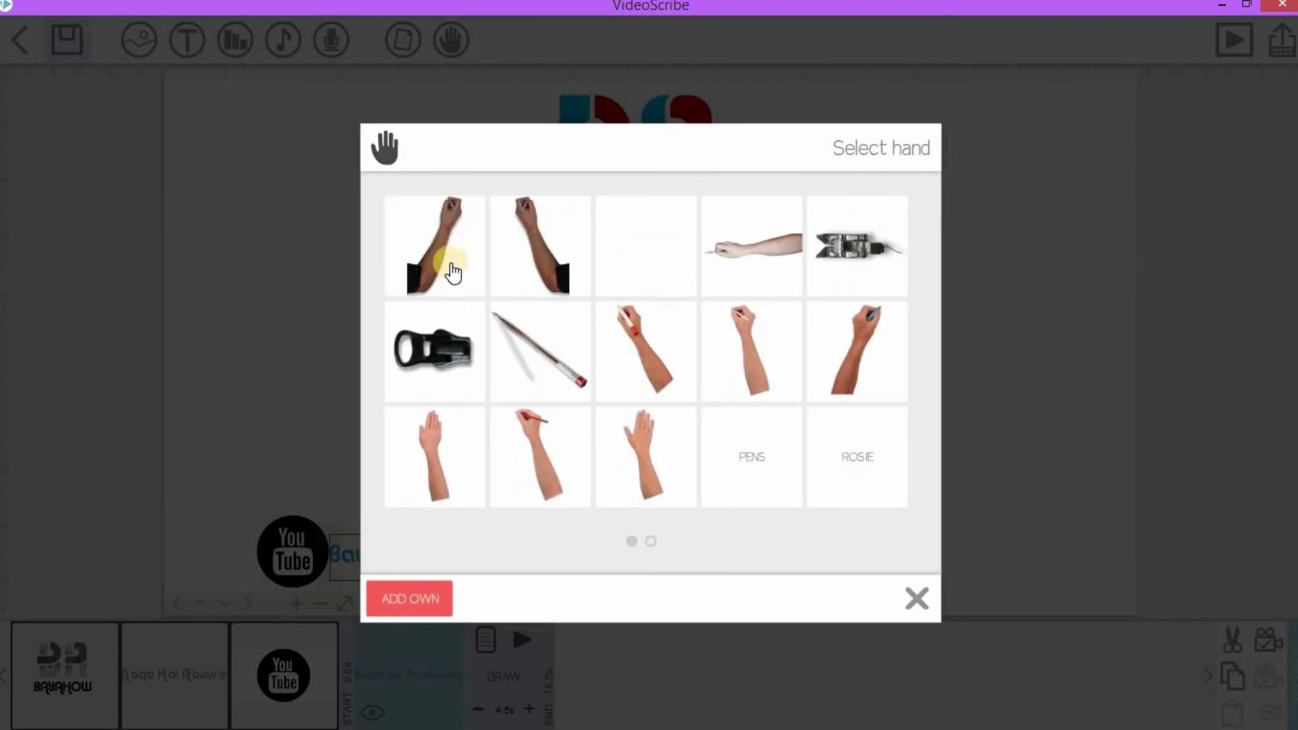
left_click(846, 460)
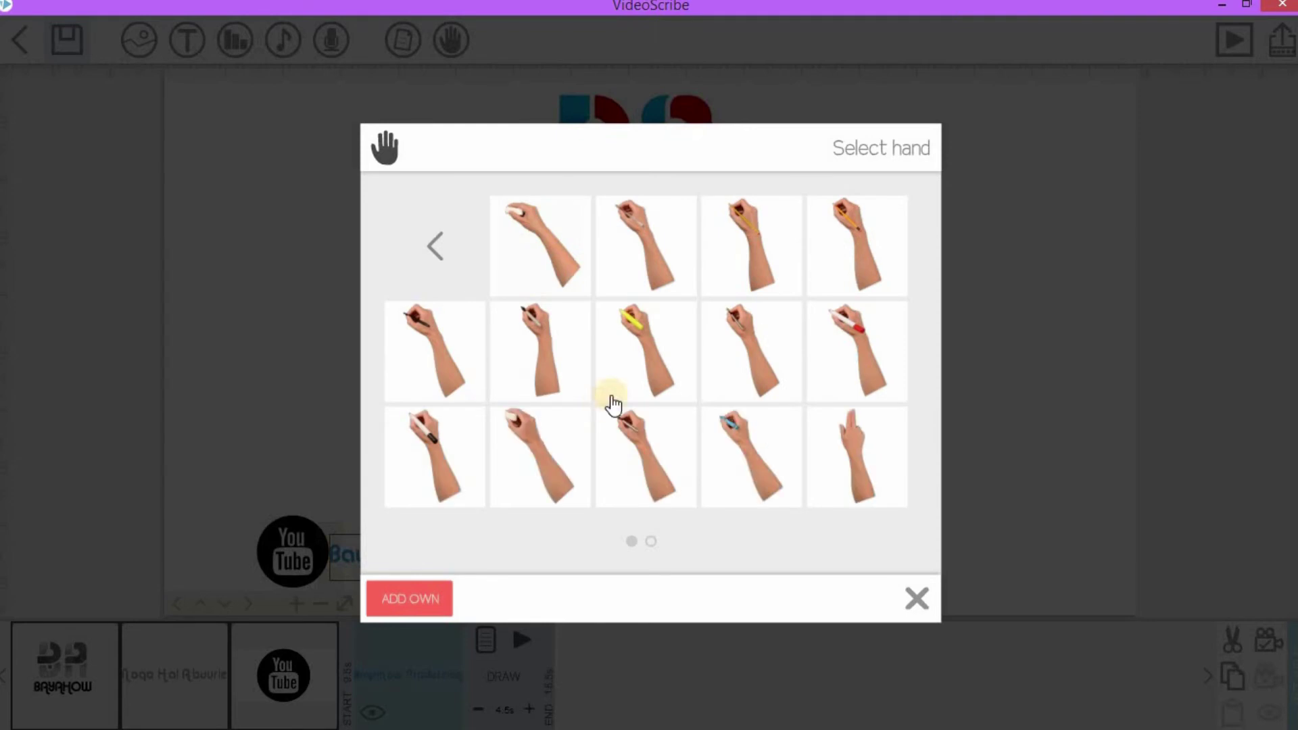
left_click(858, 242)
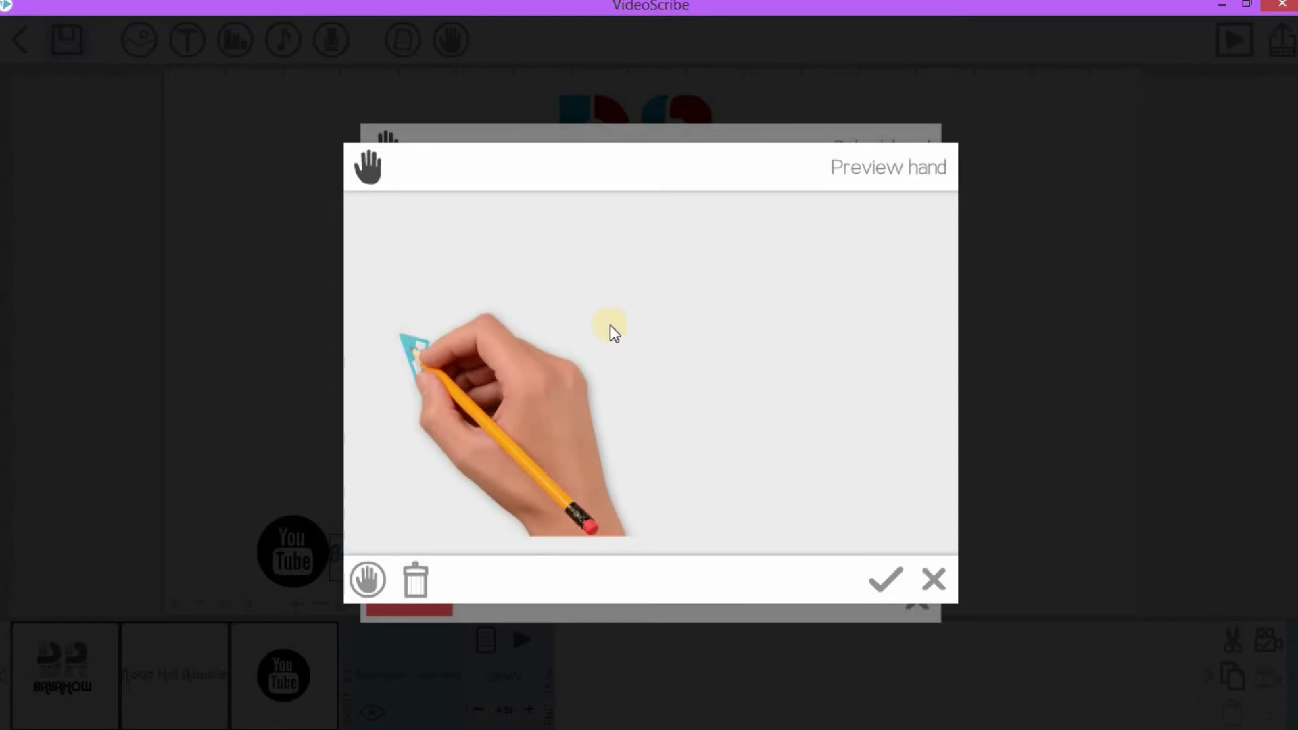
- Check the Wi-Fi connection in the Windows network list and return to the hand preview
mouse_move(4, 696)
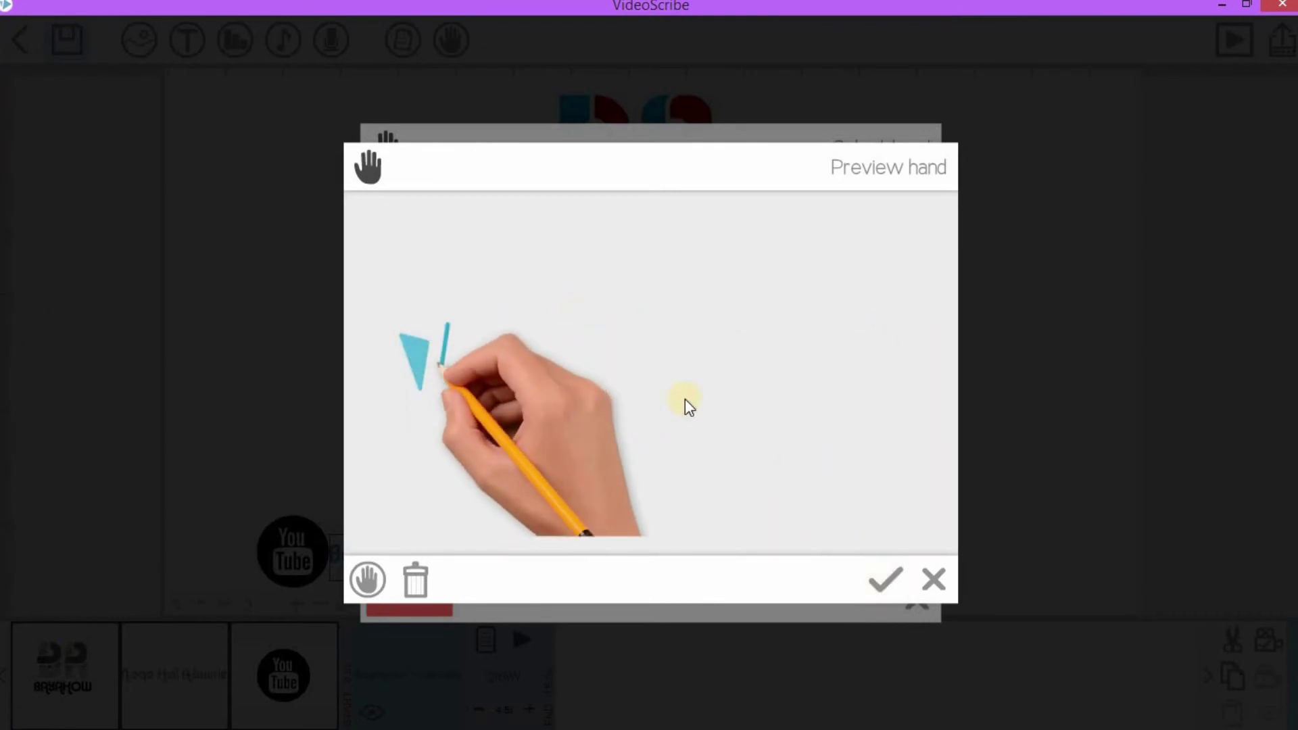
mouse_move(17, 673)
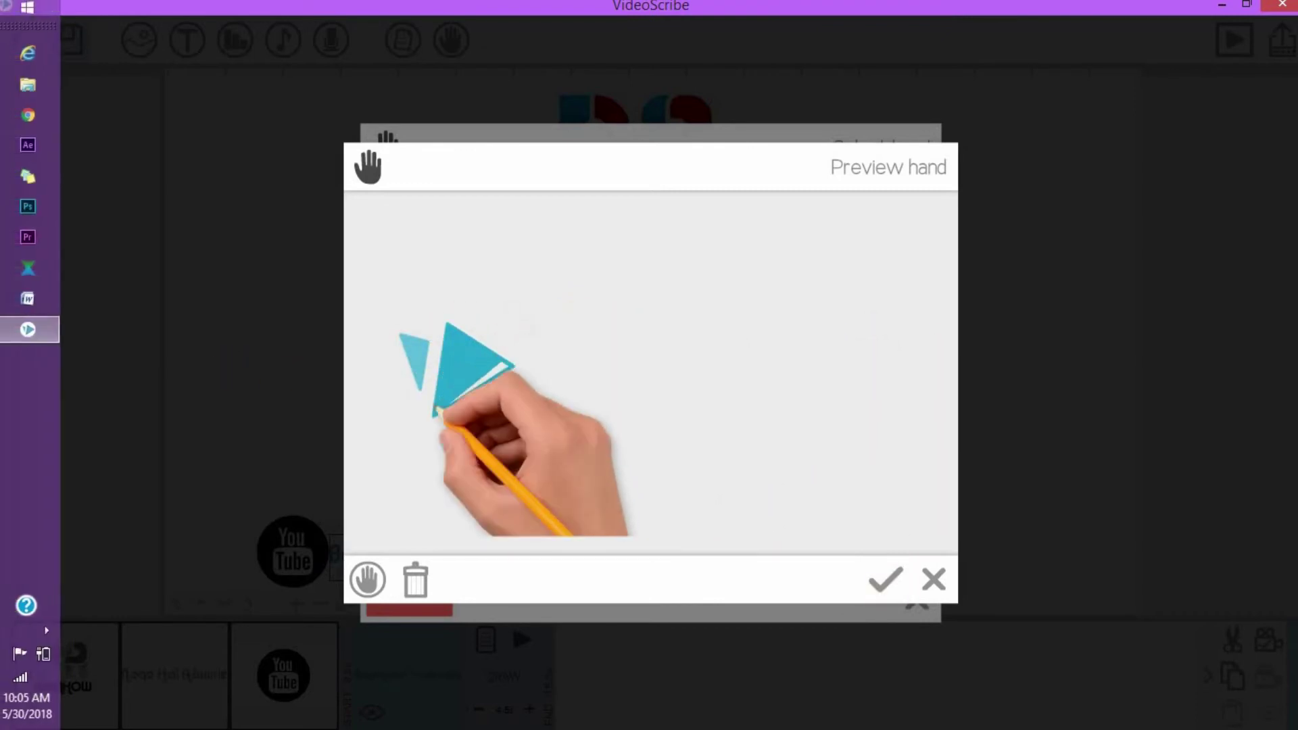
left_click(20, 677)
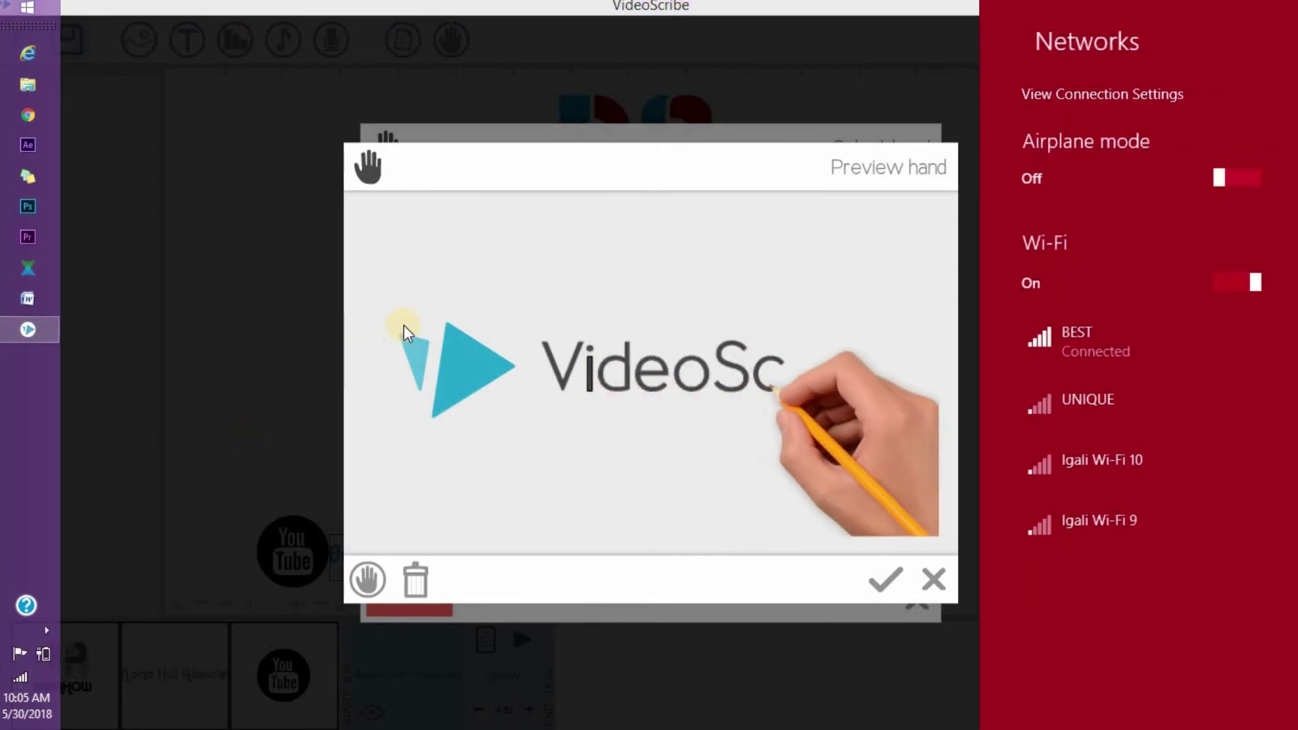
left_click(436, 323)
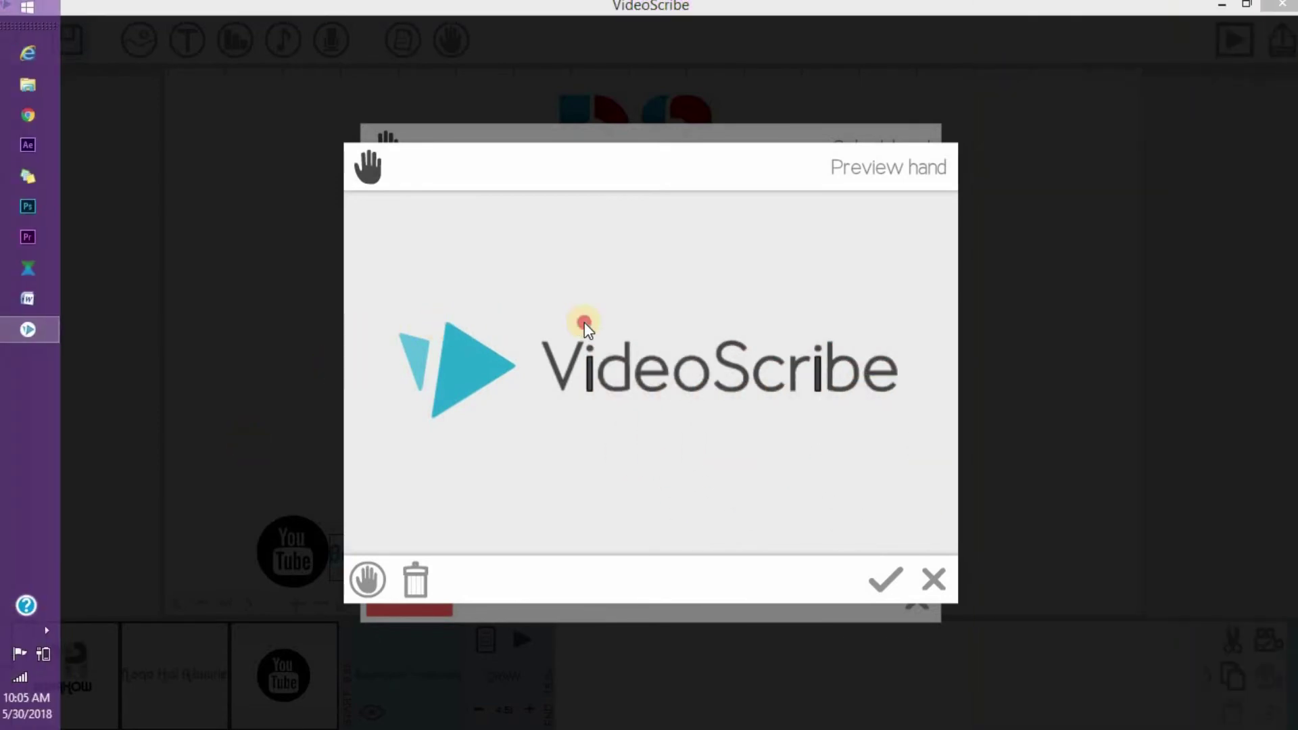
left_click(584, 322)
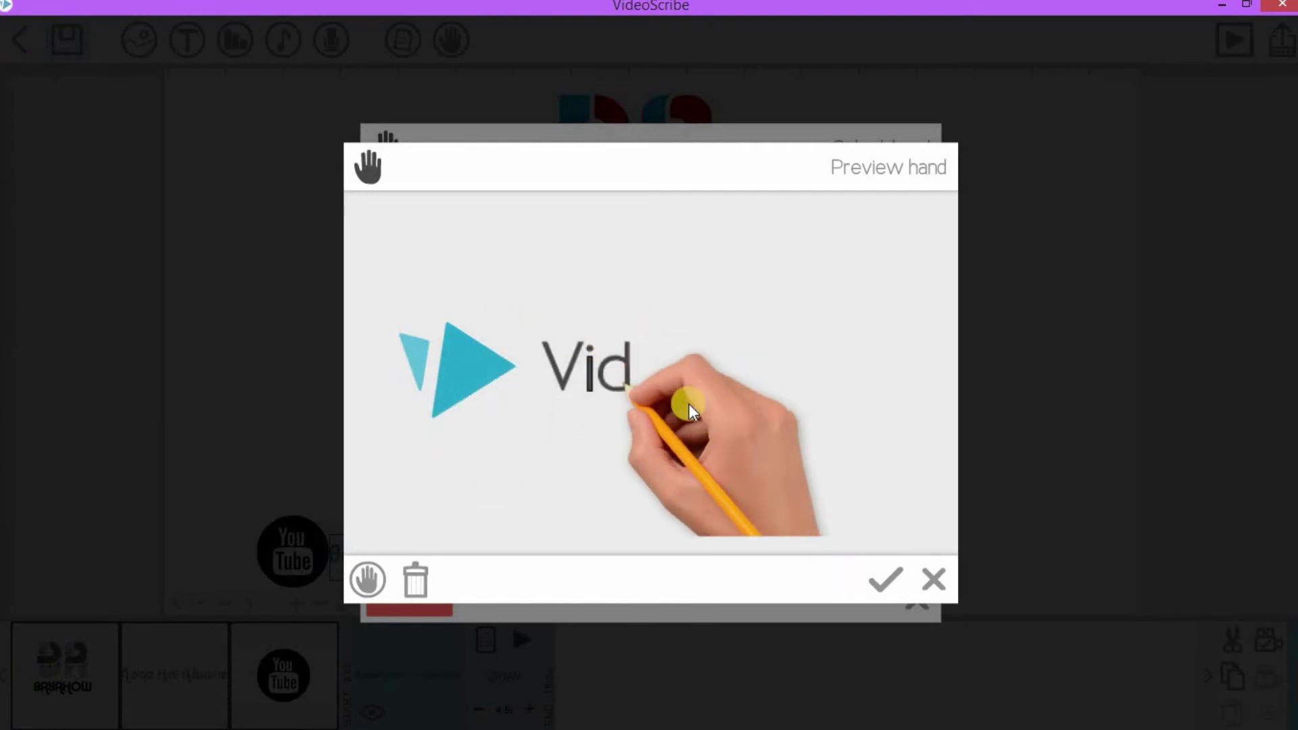
- Apply the pencil hand and set the text's timing to 2.5 s animate, 0.0 s pause and 0.0 s transition
left_click(883, 587)
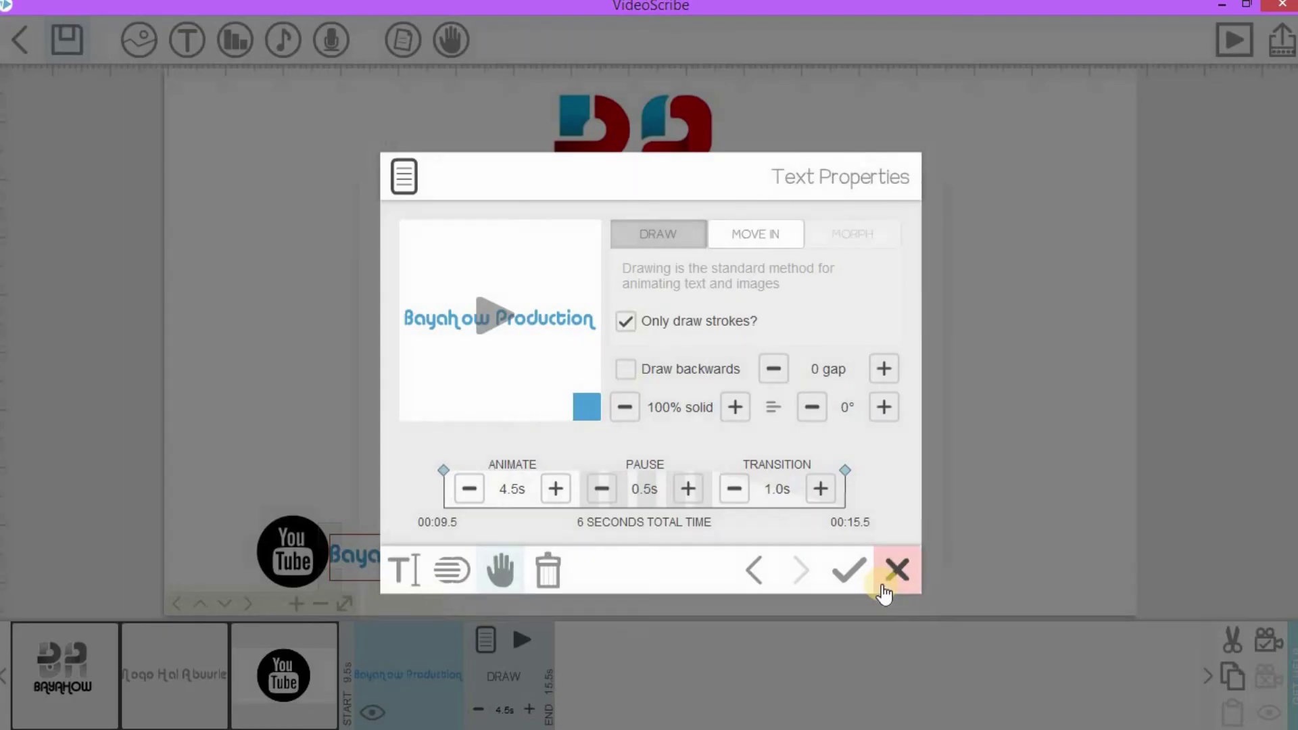
left_click(469, 497)
left_click(469, 497)
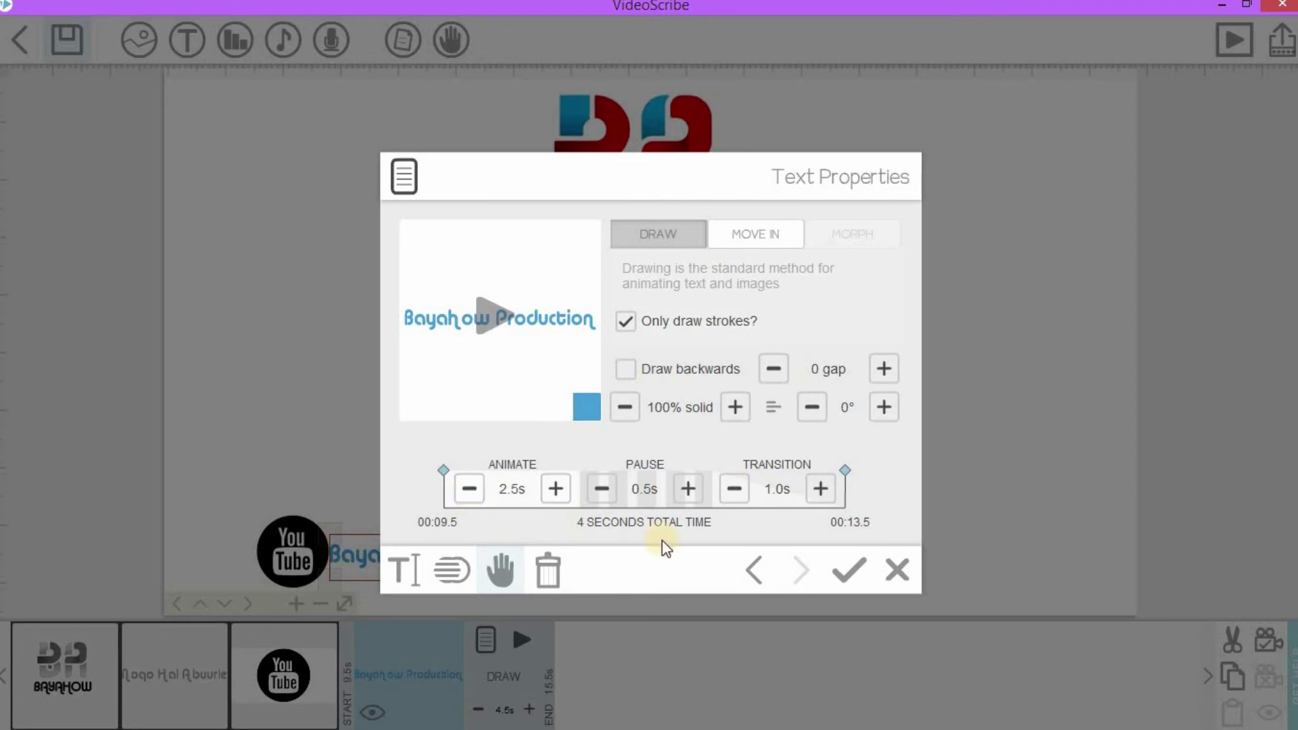
left_click(602, 488)
left_click(735, 490)
left_click(735, 490)
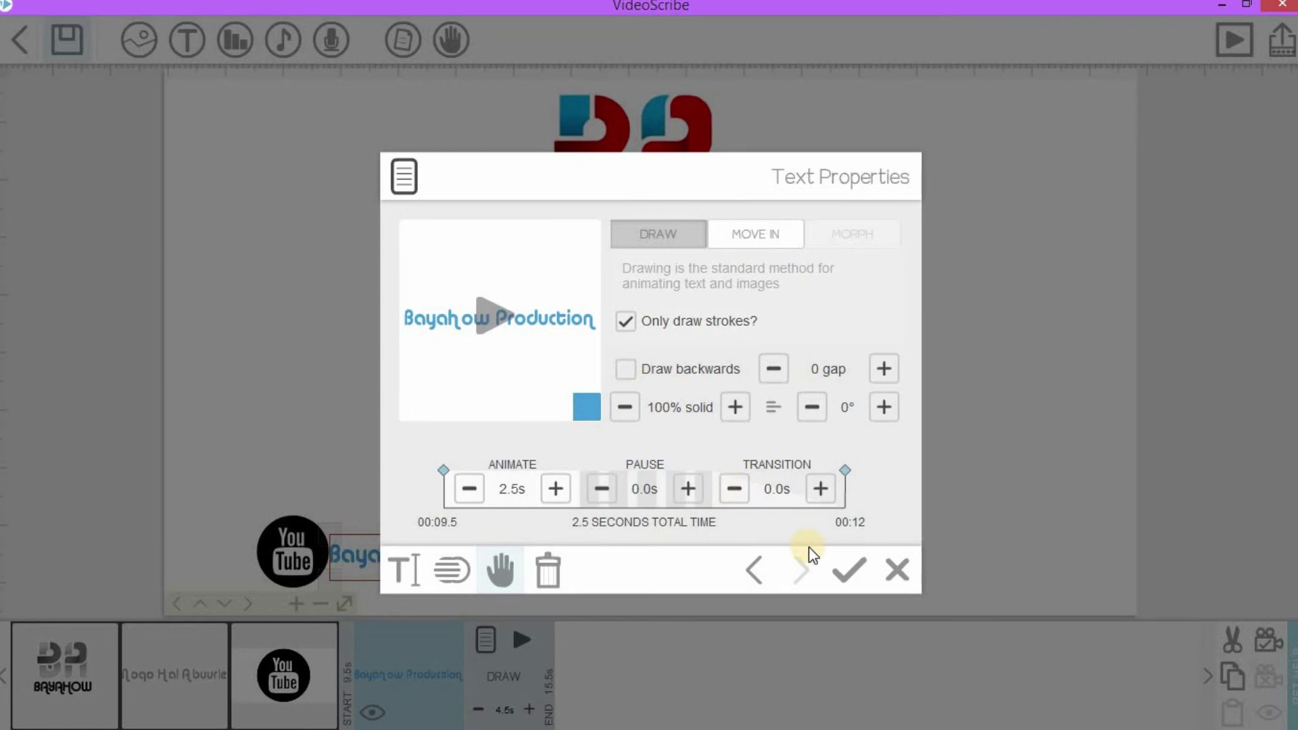
left_click(849, 575)
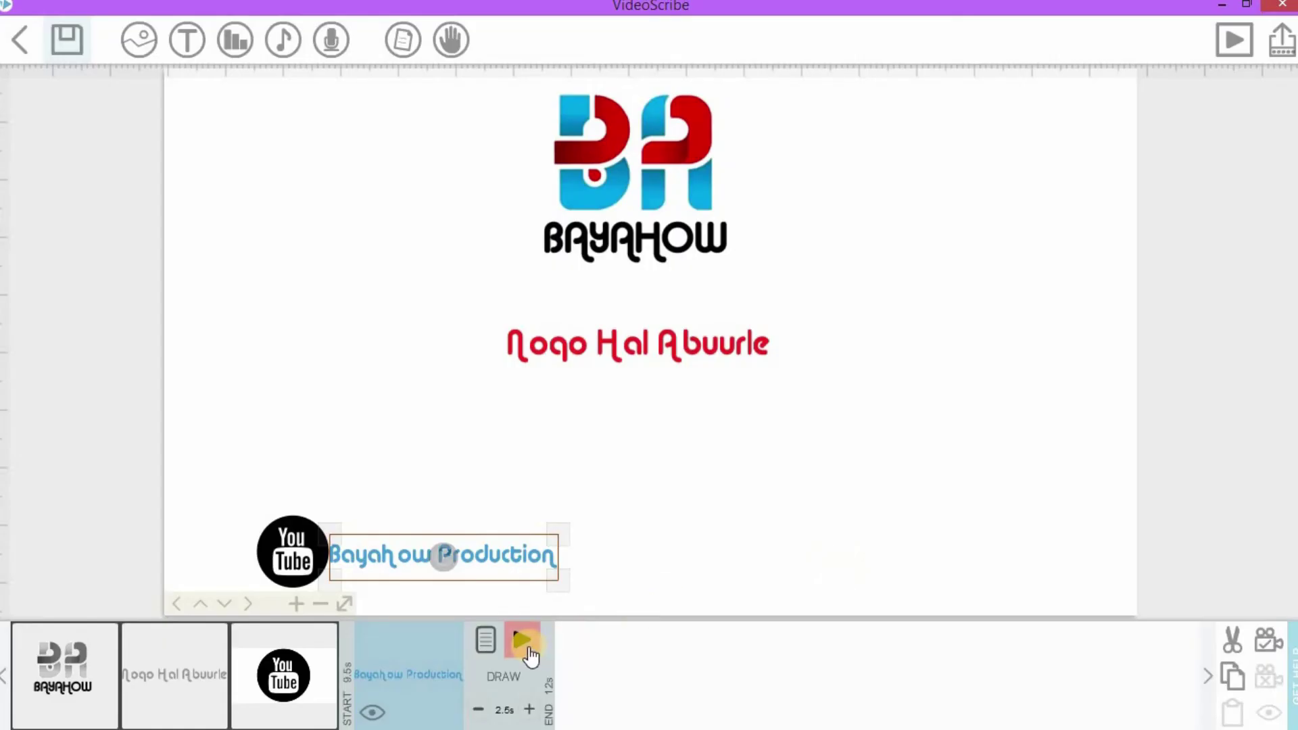
- Set the "Bayahow Production" text's camera position to the current view and play the scribe from the YouTube logo
left_click(1266, 654)
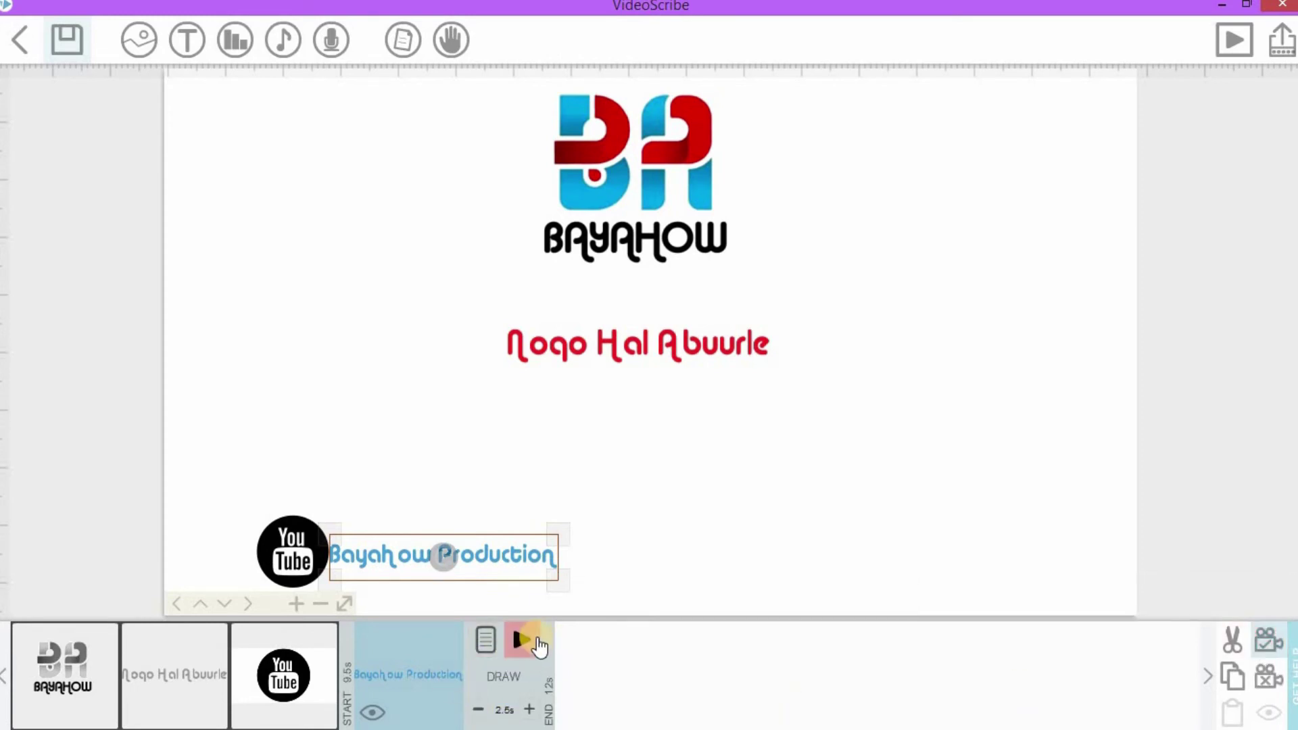
left_click(526, 640)
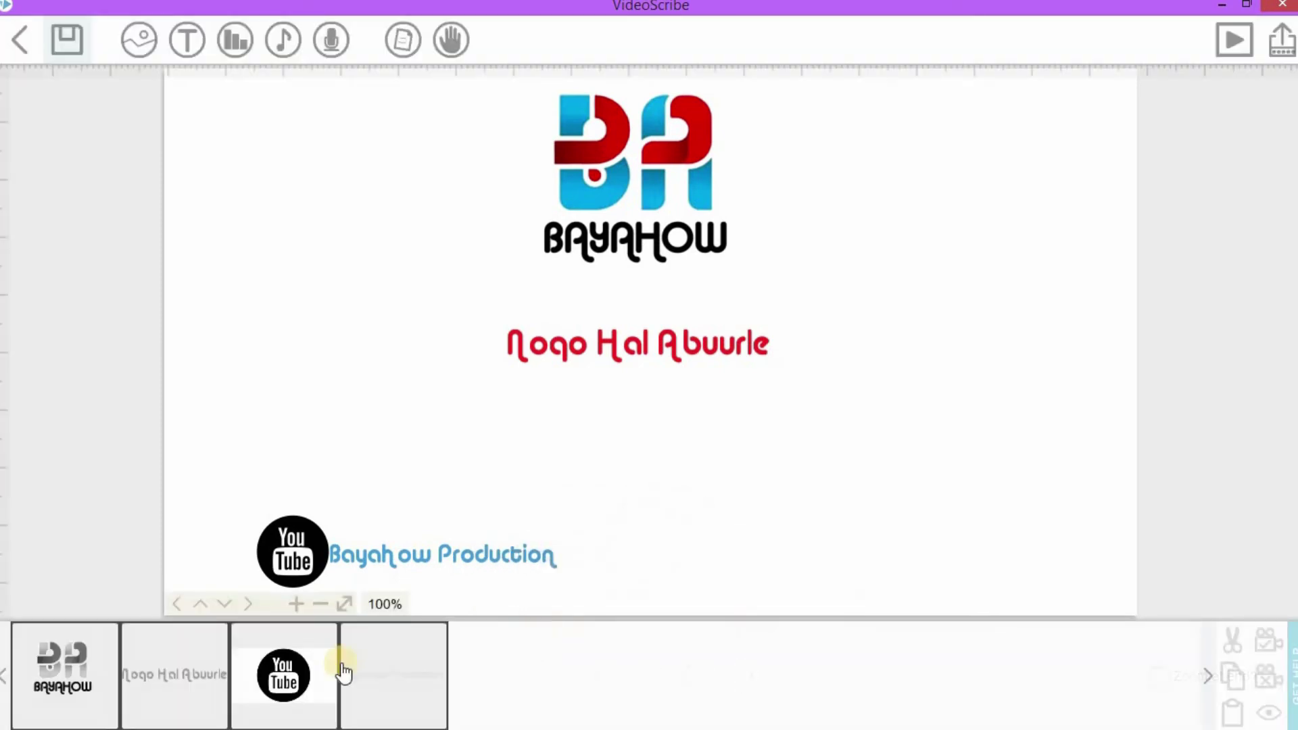
left_click(282, 672)
left_click(418, 642)
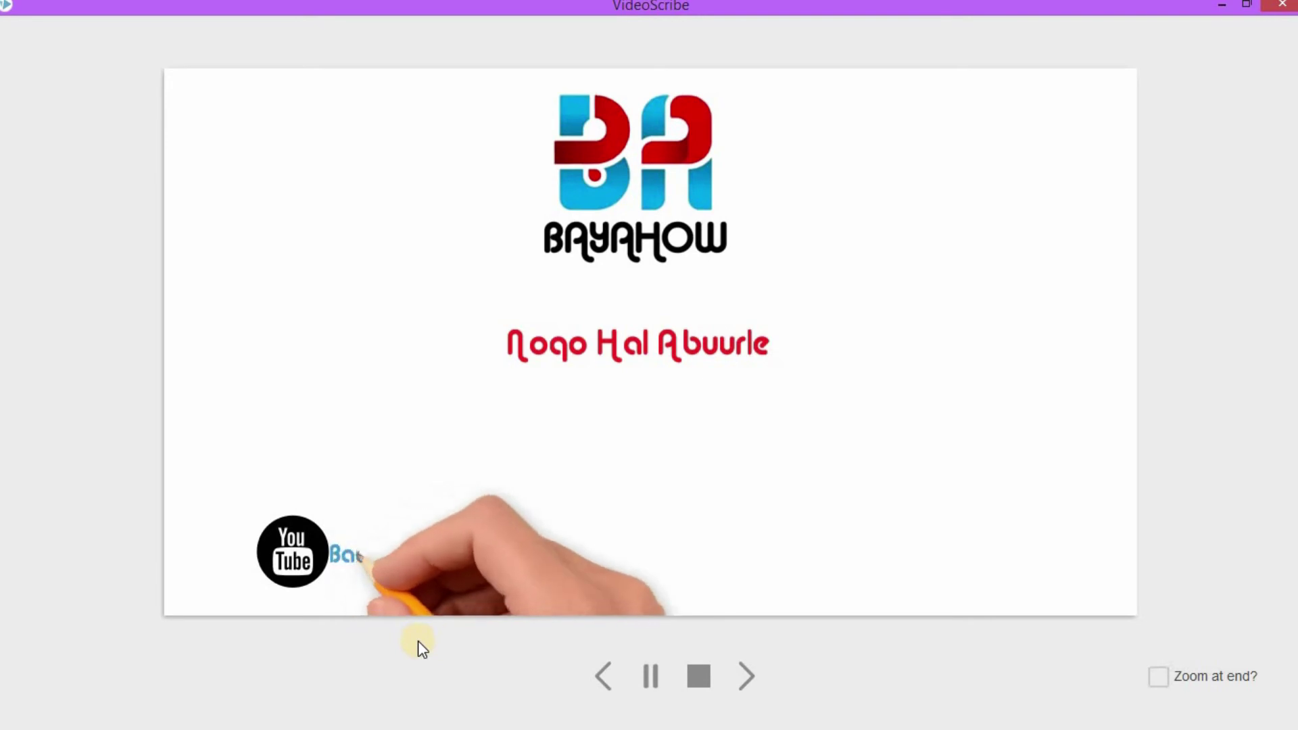
- Add the black Facebook icon from the recent images, shrink it, place it level with the YouTube icon, and set its camera position
left_click(699, 671)
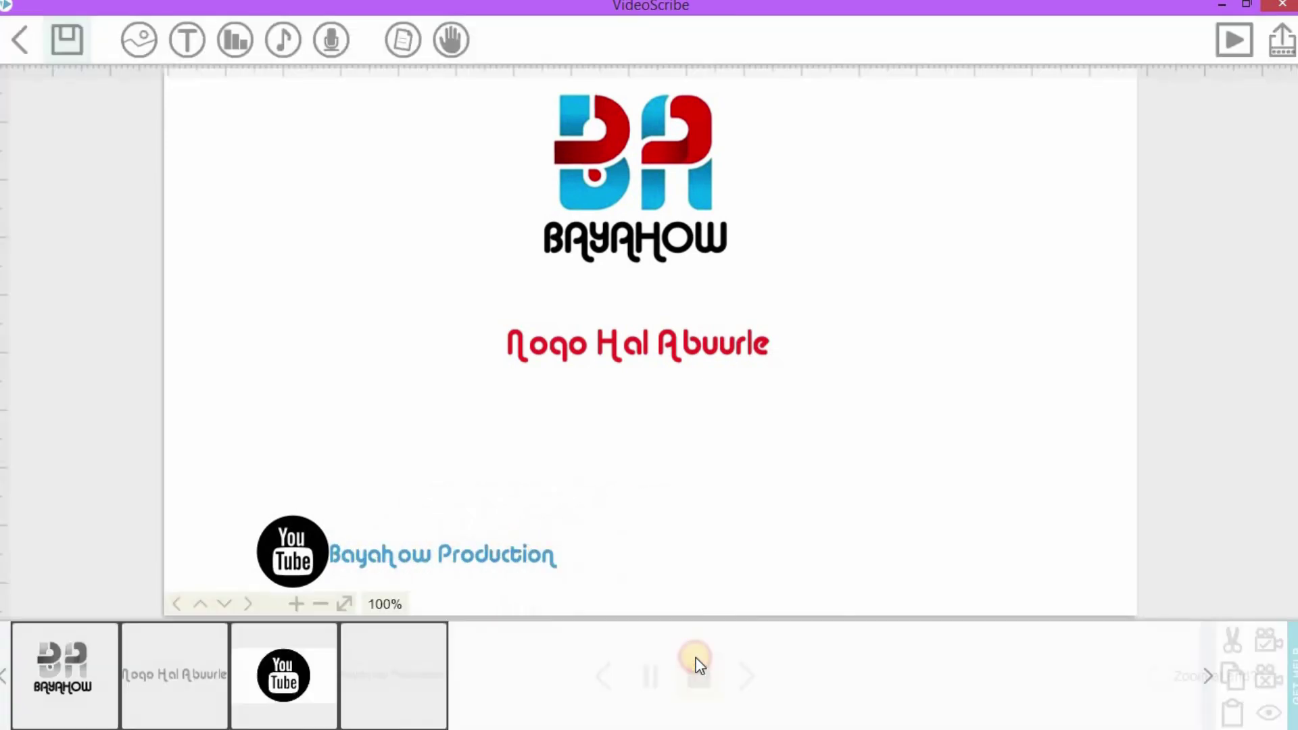
left_click(131, 39)
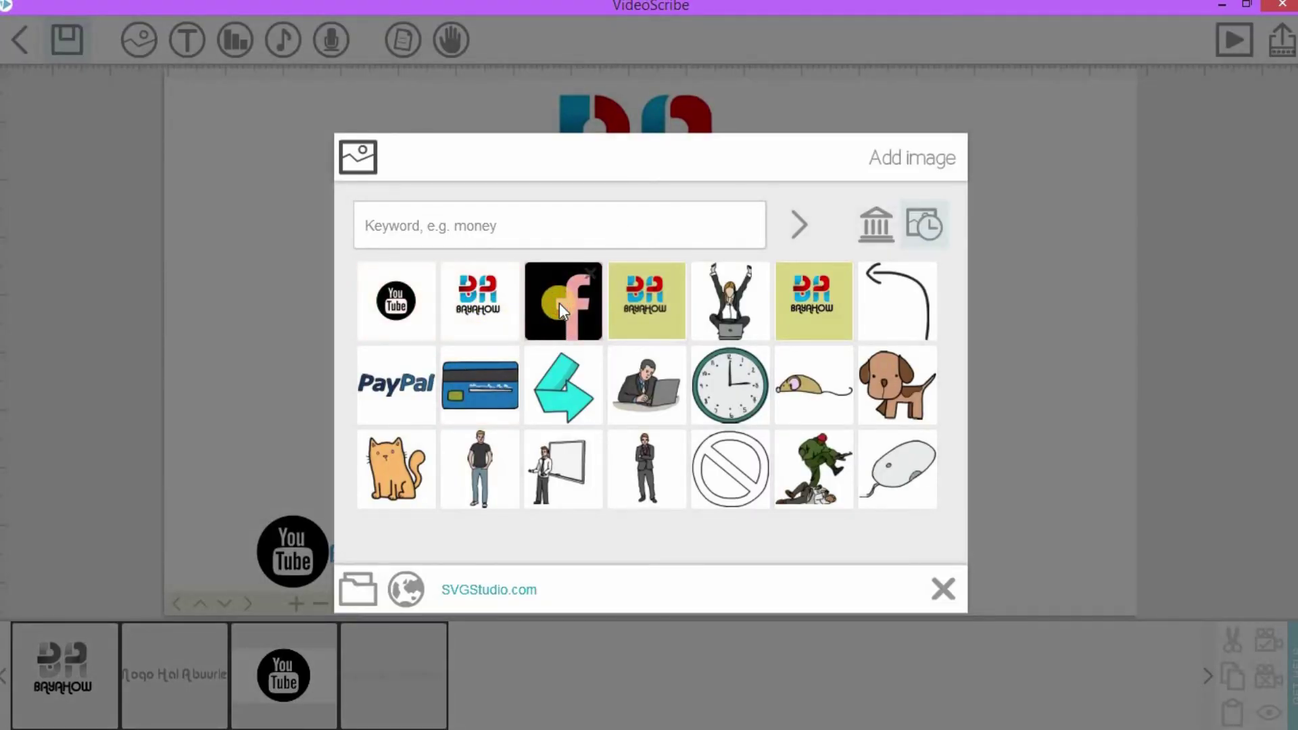
left_click(560, 309)
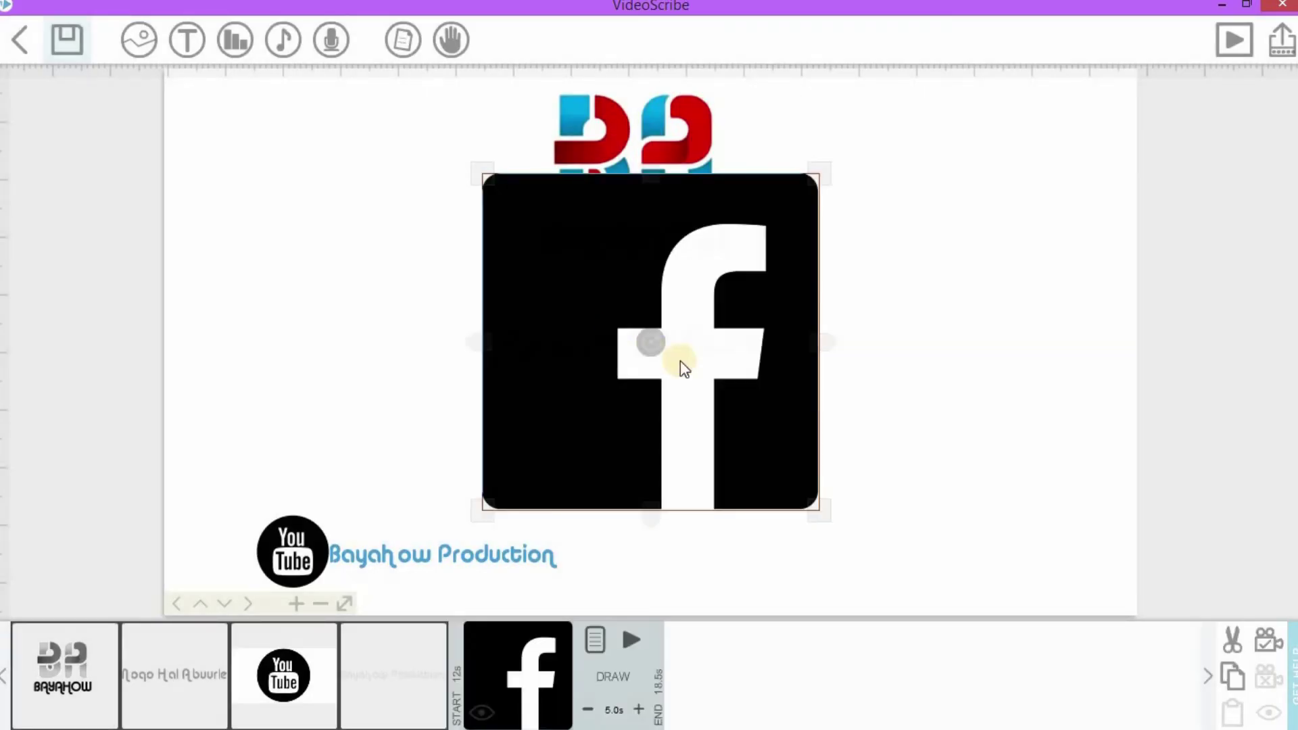
left_click_drag(825, 186, 699, 349)
left_click_drag(703, 420, 852, 552)
mouse_move(893, 602)
left_mouse_down()
mouse_move(855, 565)
mouse_move(702, 586)
mouse_move(347, 570)
mouse_move(862, 566)
mouse_move(891, 569)
mouse_move(838, 575)
mouse_move(884, 580)
left_mouse_up()
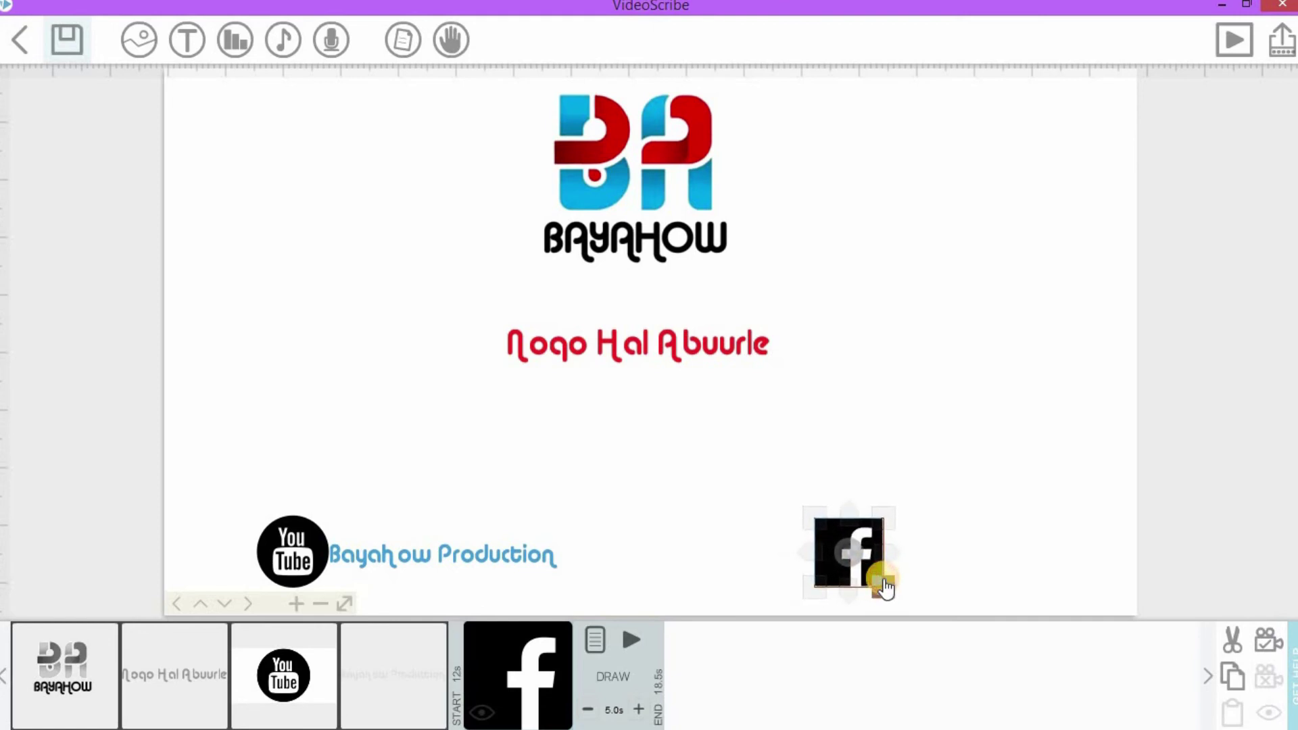
left_click(1272, 655)
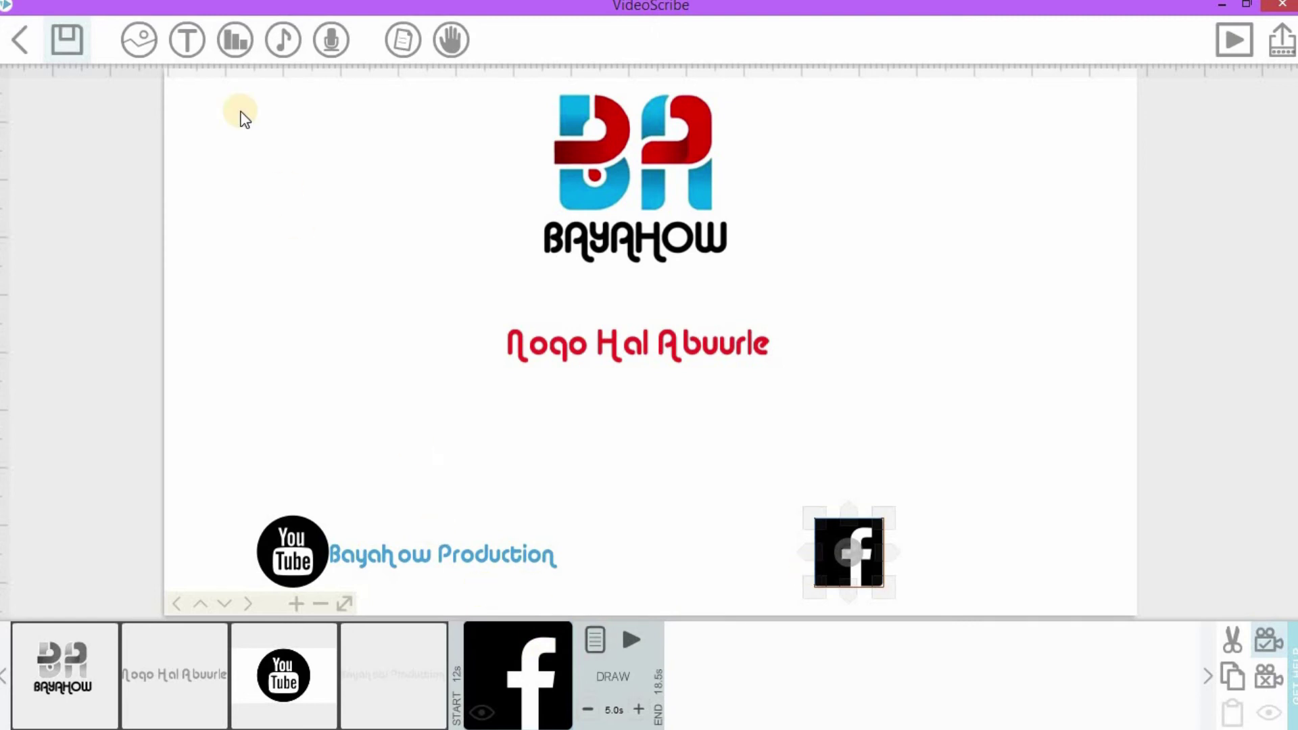
- Add the Facebook page name as light blue text in the Alba font, fit it beside the Facebook icon, and set its camera position
left_click(182, 57)
left_click(618, 324)
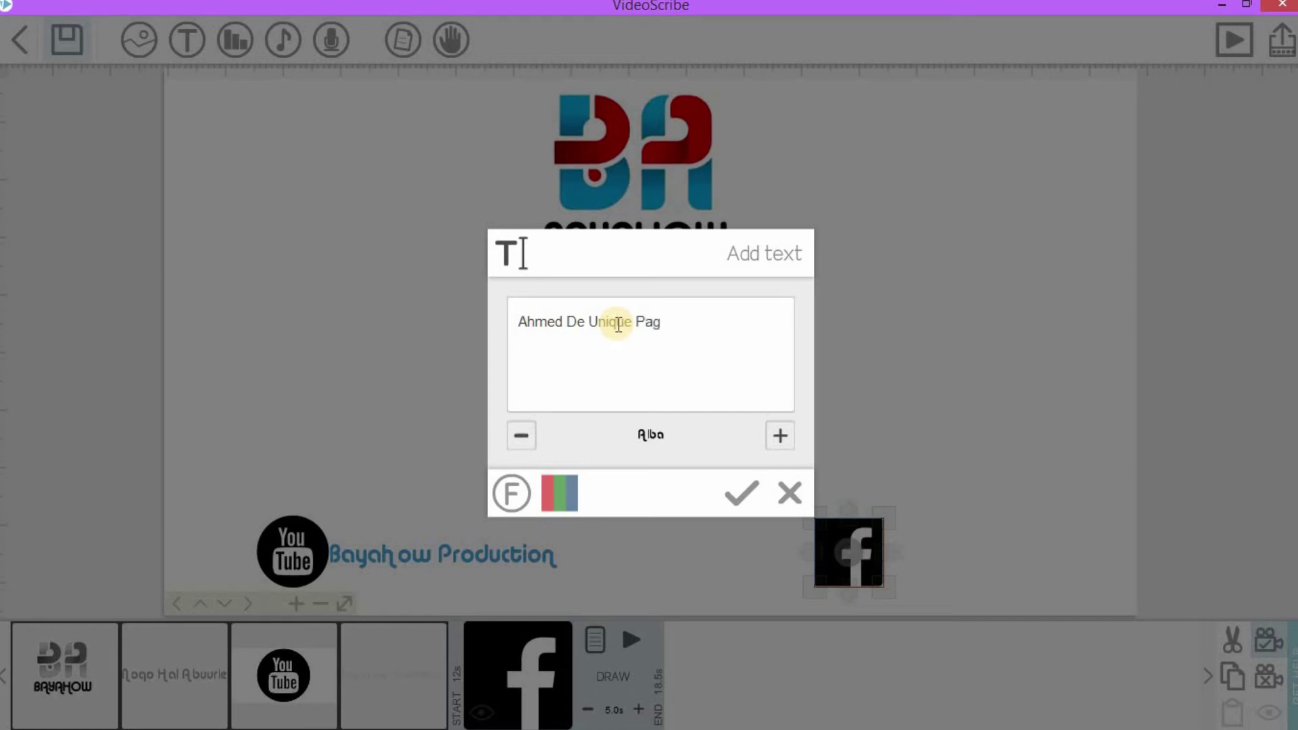
left_click(576, 497)
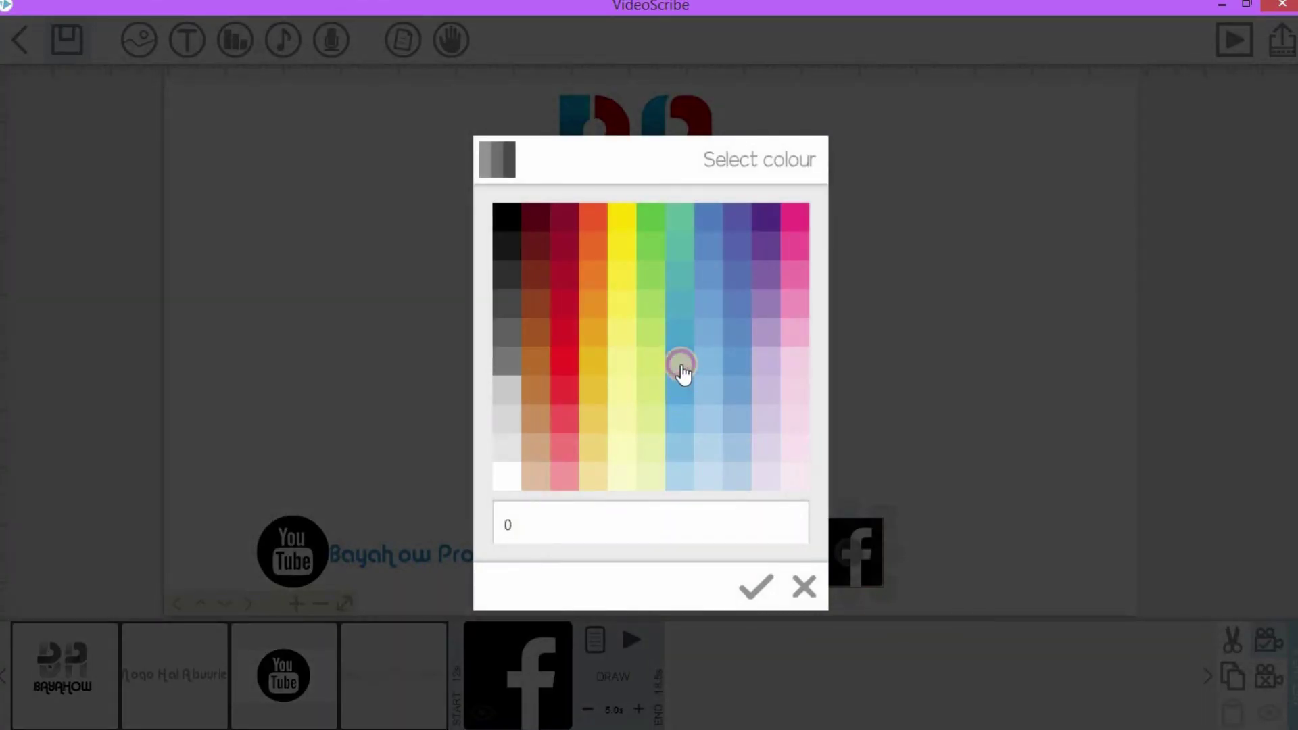
left_click(752, 584)
left_click(741, 499)
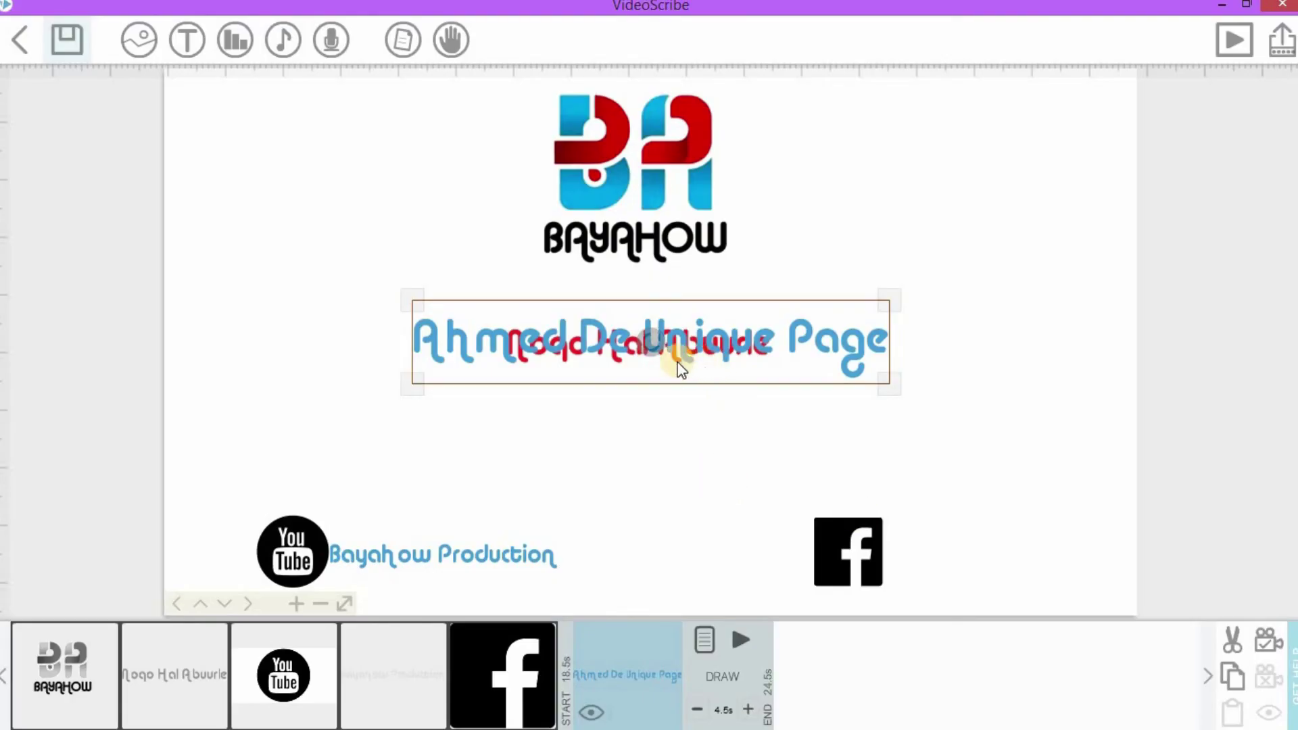
left_click_drag(660, 425, 942, 561)
left_click(1271, 639)
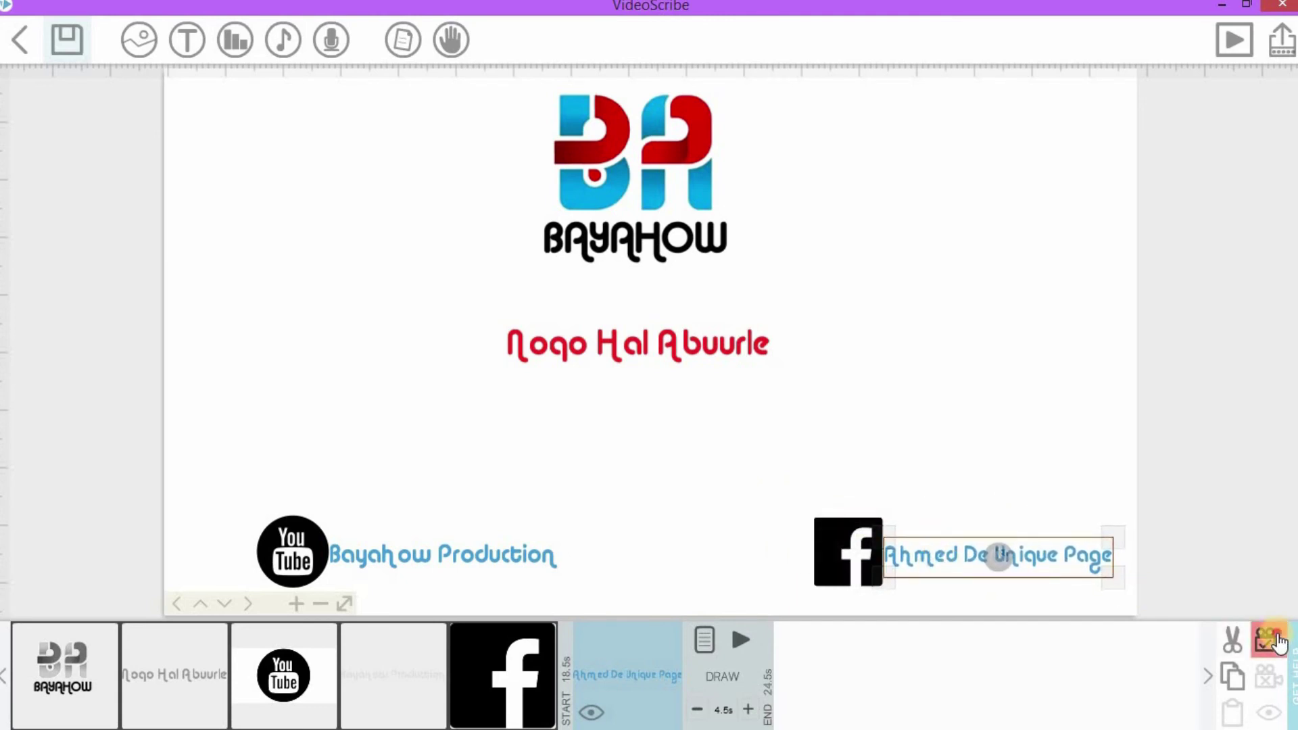
- Preview the drawing animation of the Facebook page name text
left_click(533, 678)
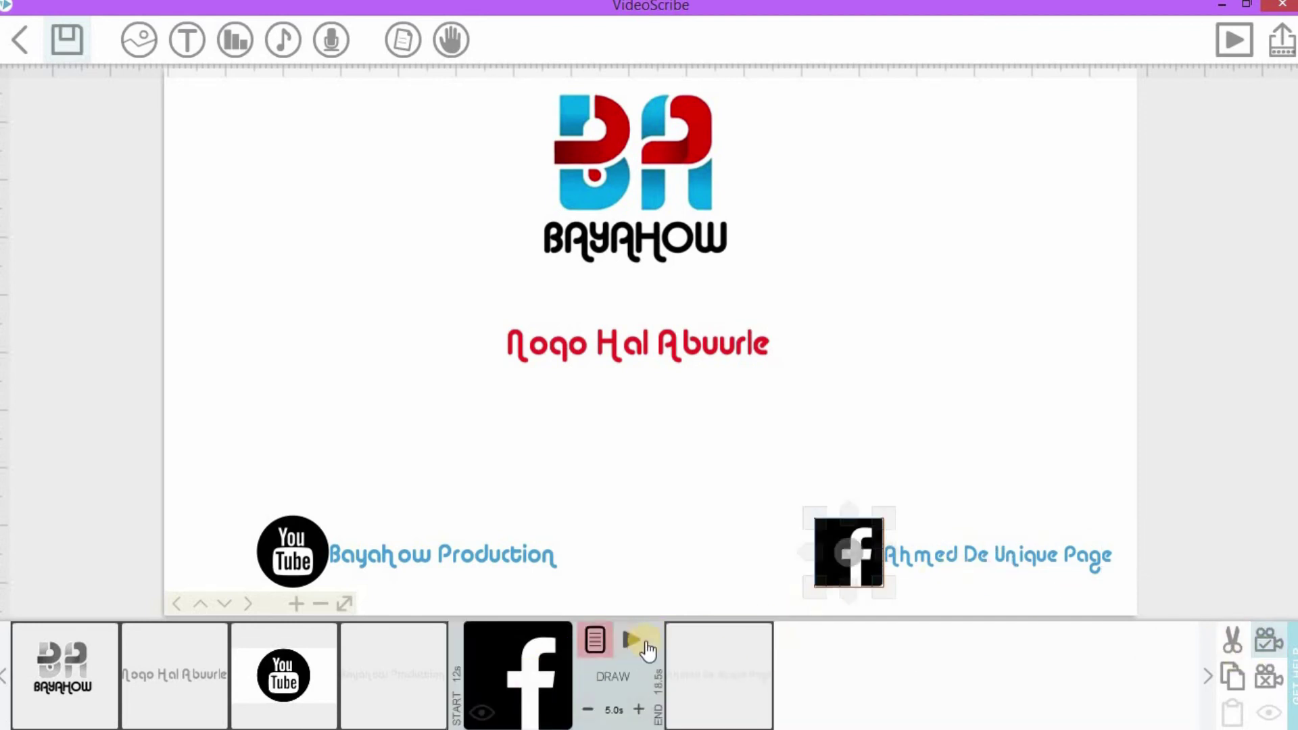
left_click(704, 649)
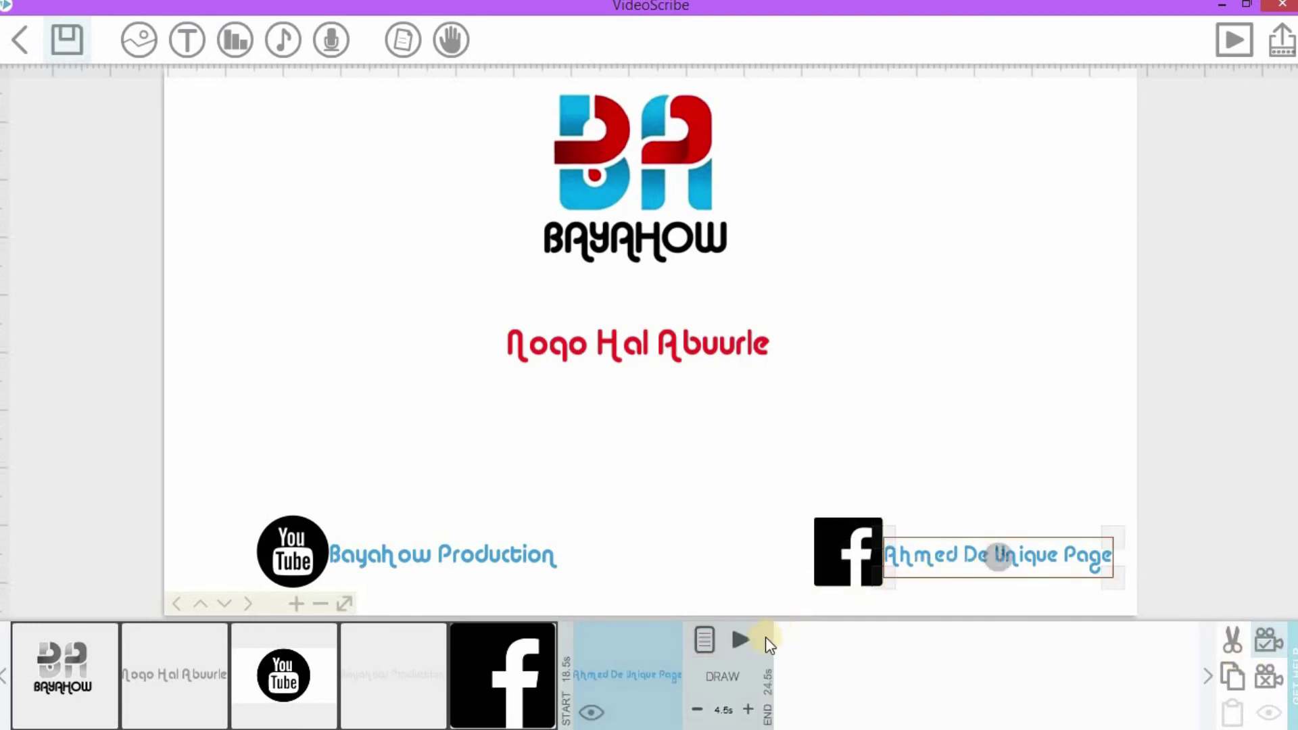
left_click(744, 641)
left_click(699, 675)
- Assign the hand holding a yellow pencil to the Facebook page name text and apply its properties
left_click(608, 666)
left_click(704, 640)
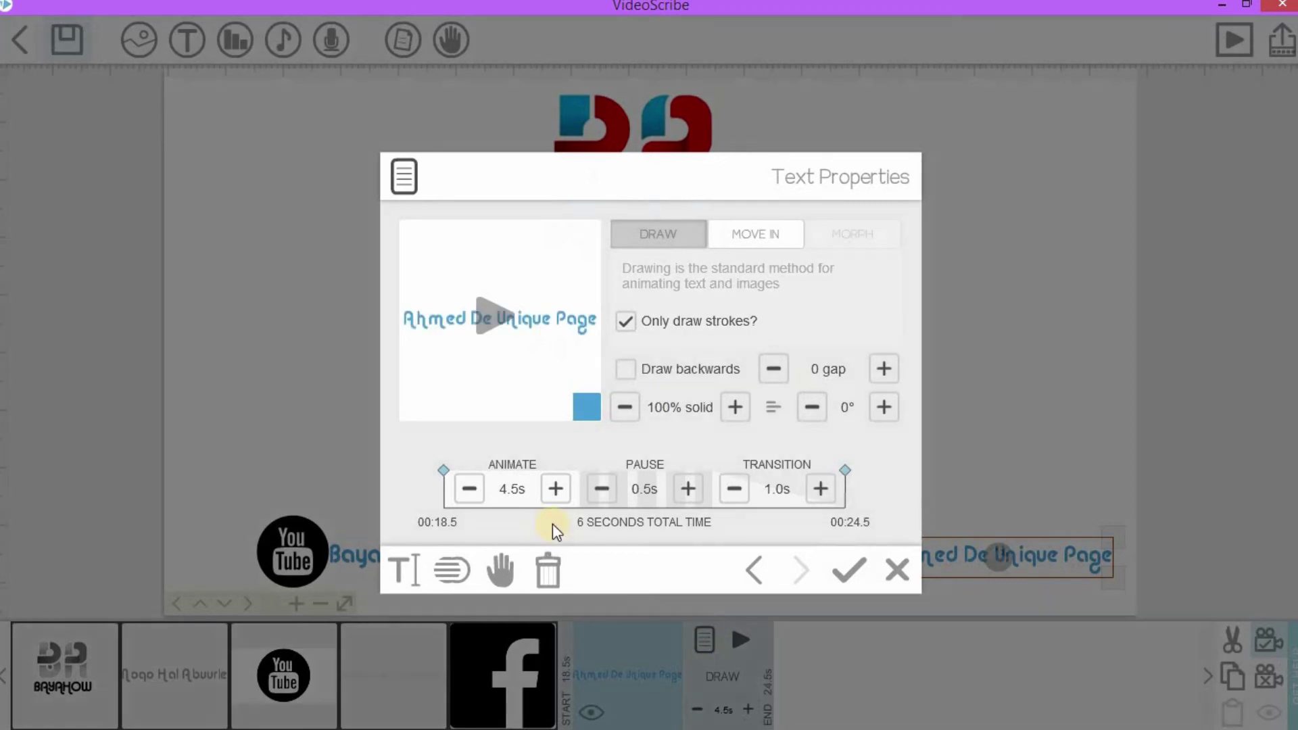
left_click(514, 568)
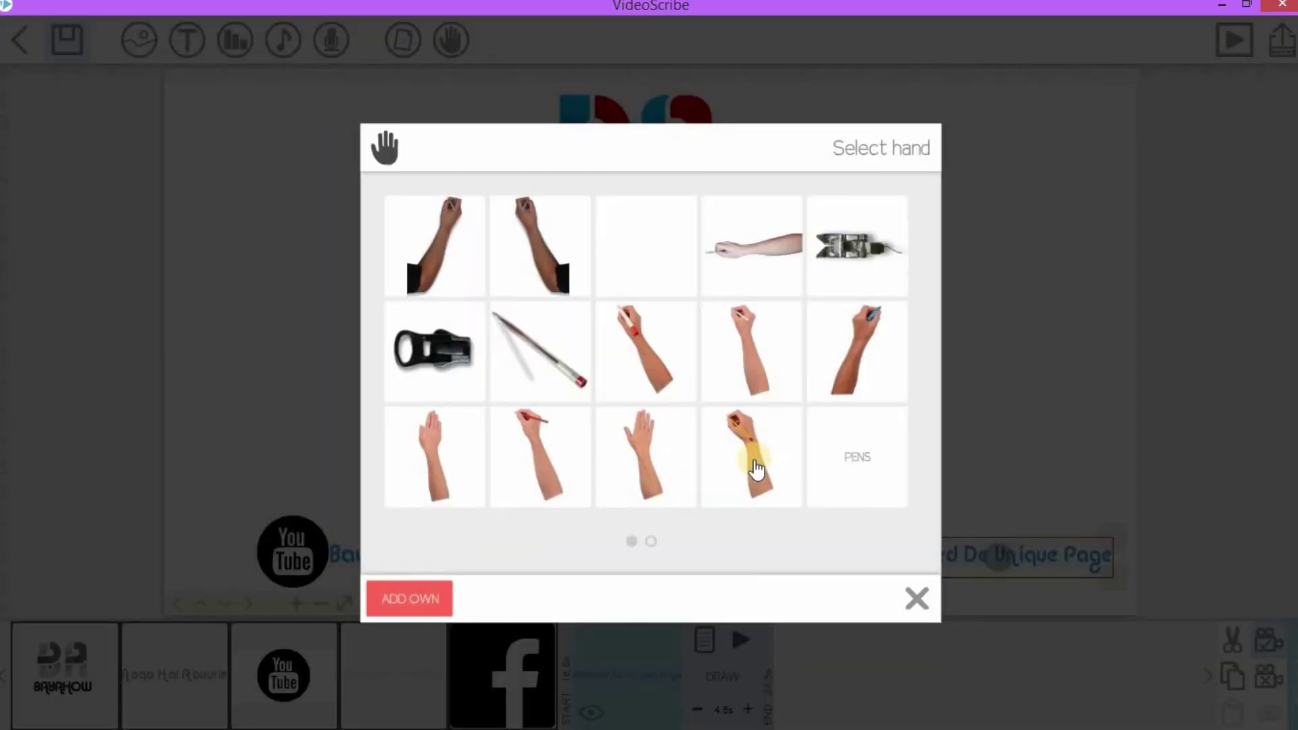
left_click(755, 465)
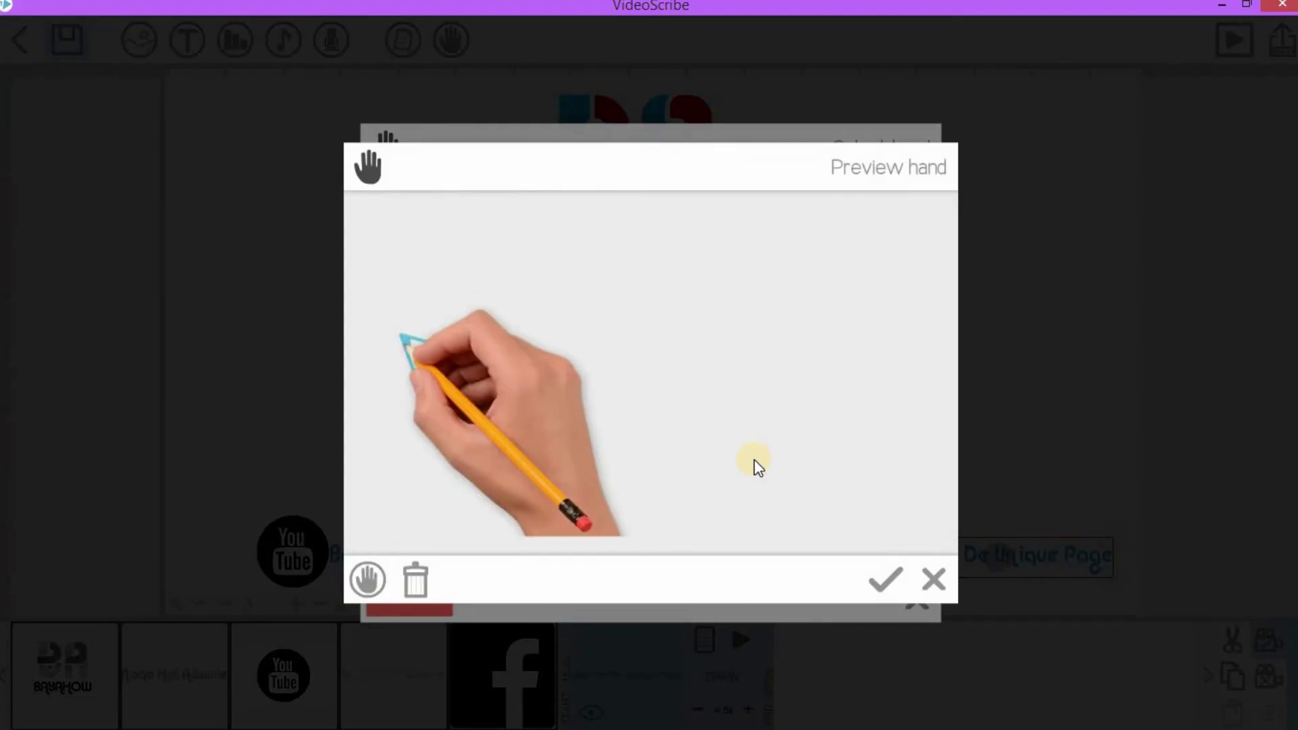
left_click(883, 585)
left_click(840, 571)
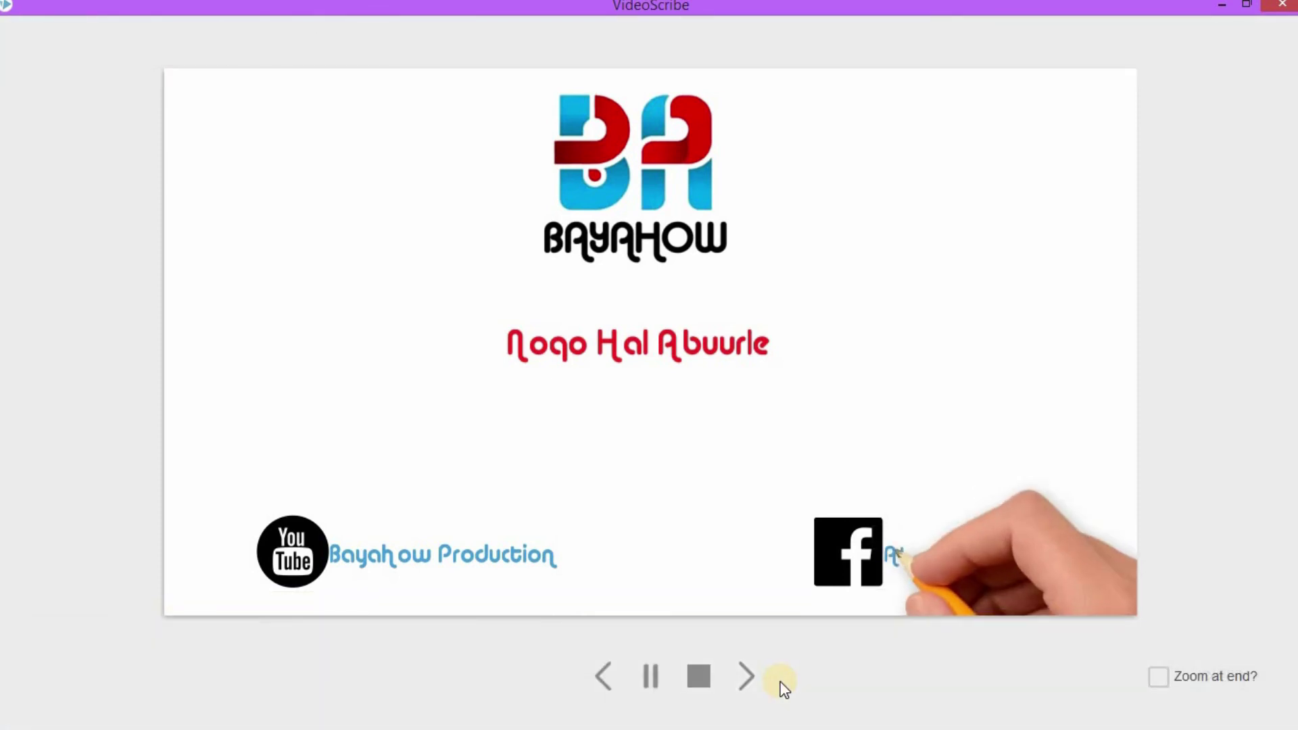
- Set the Facebook page name text's animate time to 2.0 s and preview its drawing
left_click(699, 677)
left_click(622, 678)
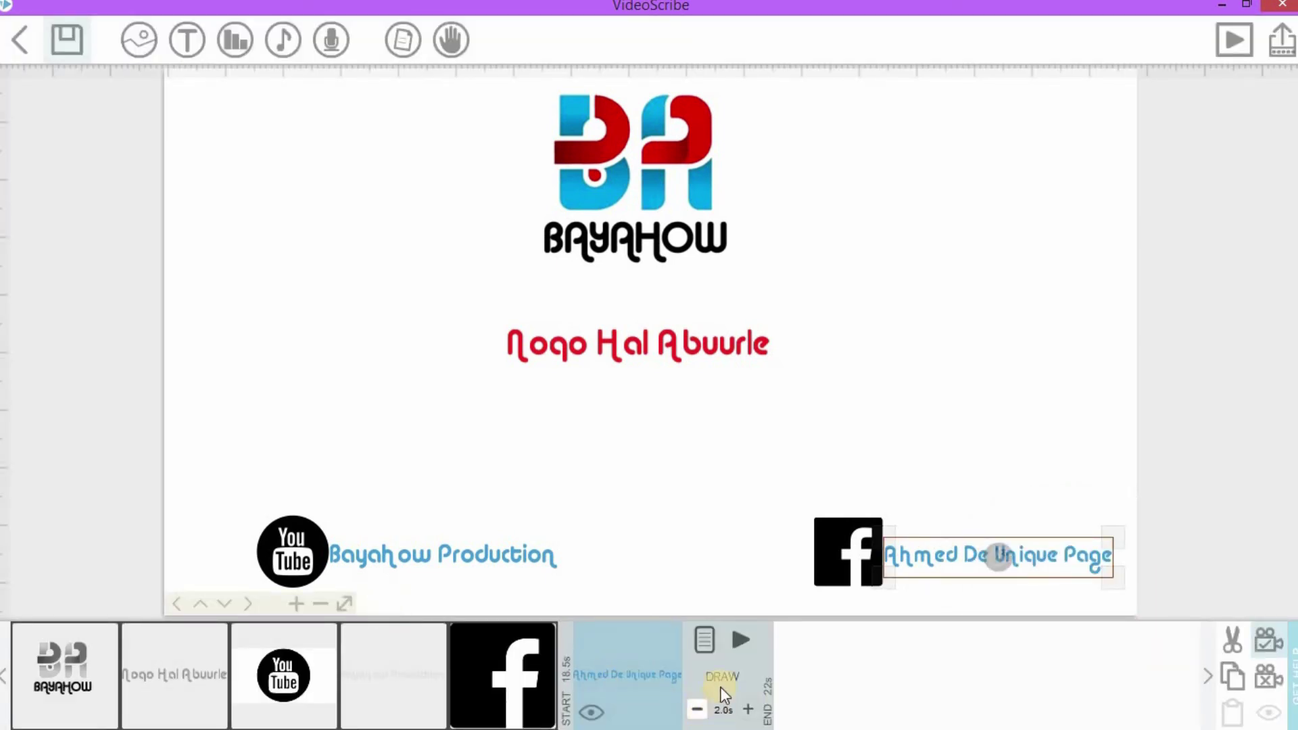
left_click(741, 640)
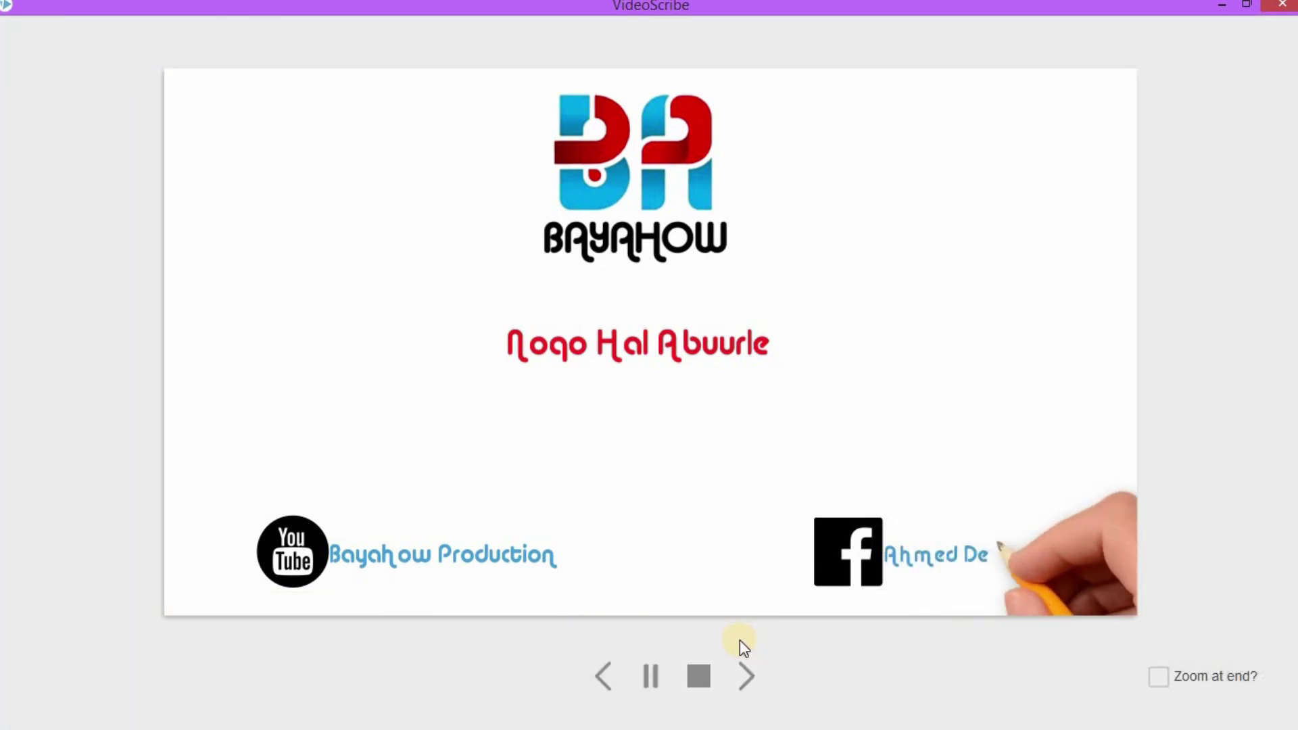
left_click(696, 689)
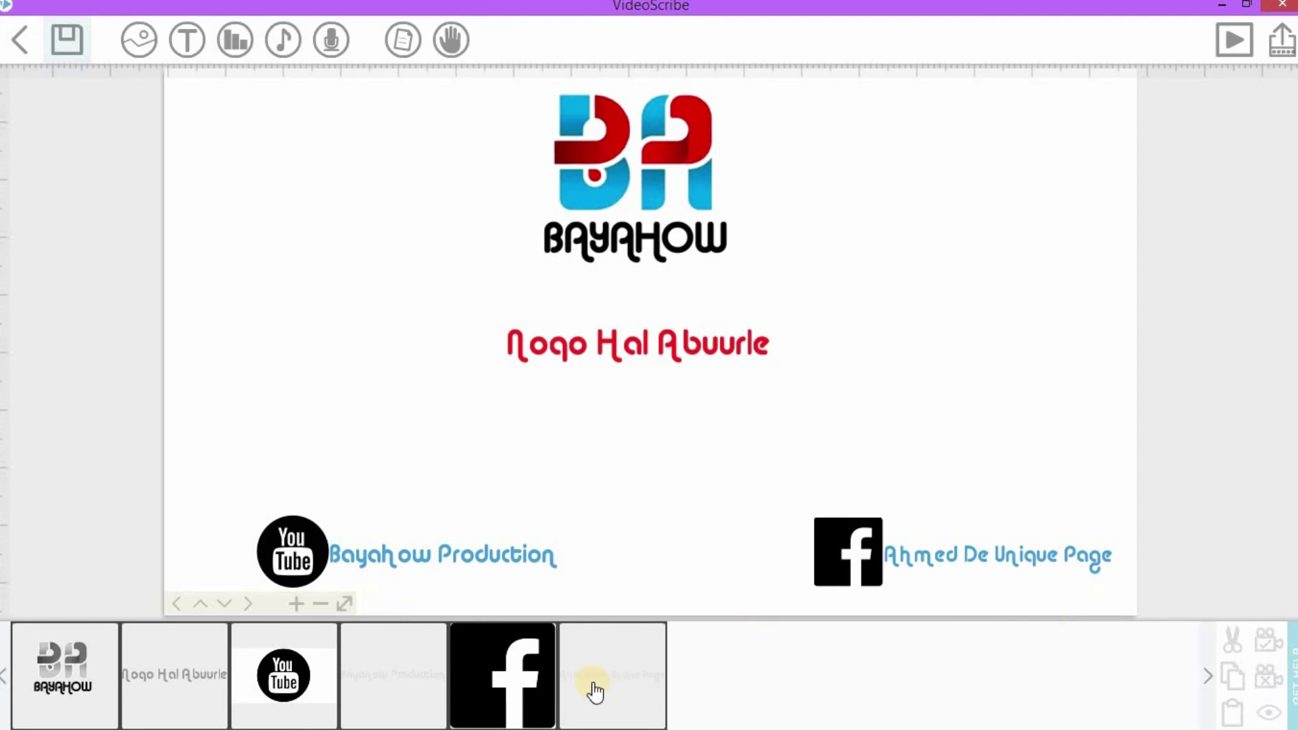
- Play the scribe from the start and preview the Facebook icon's and YouTube icon's animations separately
left_click(641, 685)
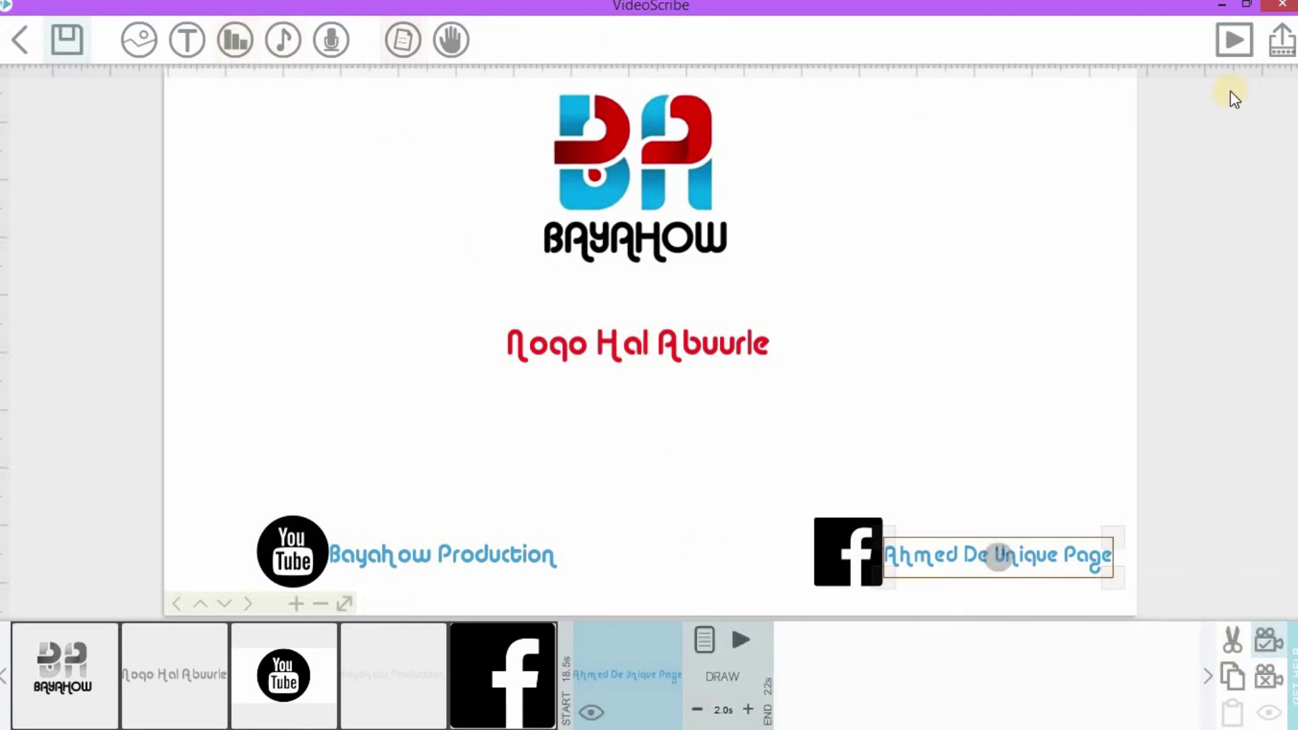
left_click(1234, 61)
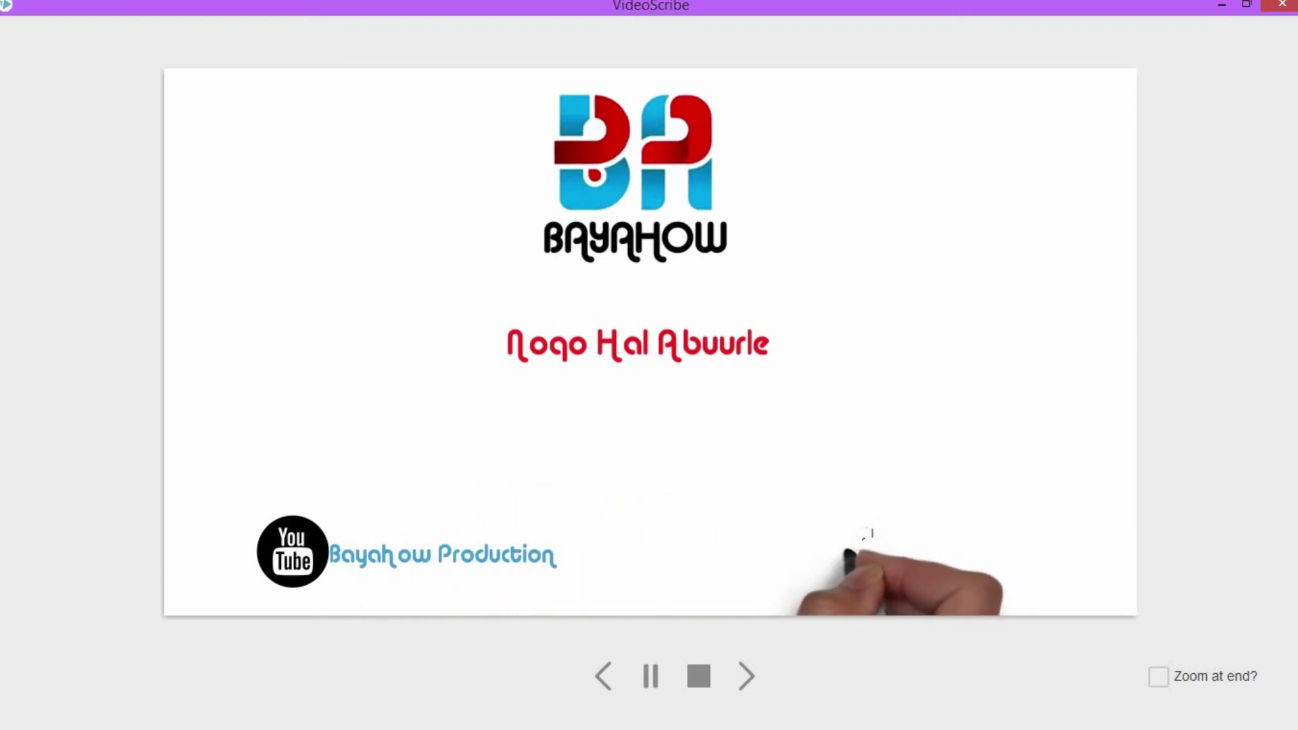
left_click(699, 679)
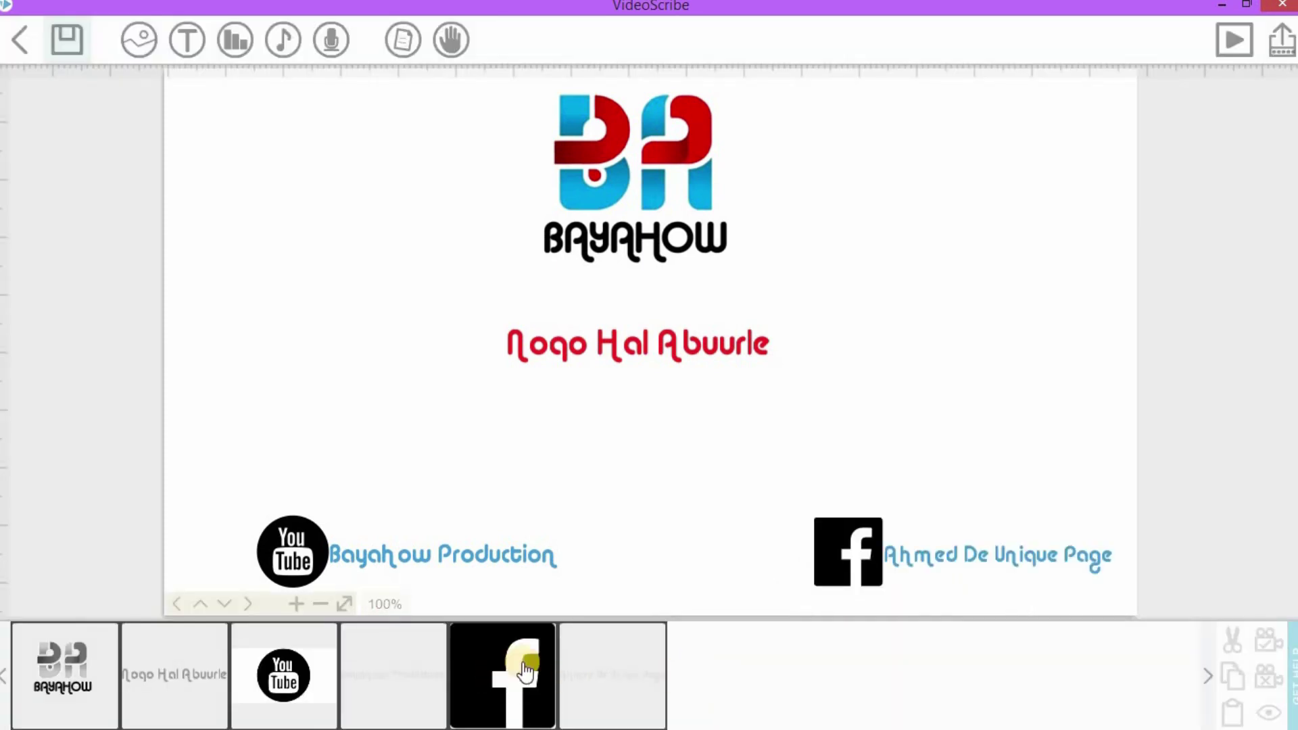
left_click(524, 670)
left_click(646, 639)
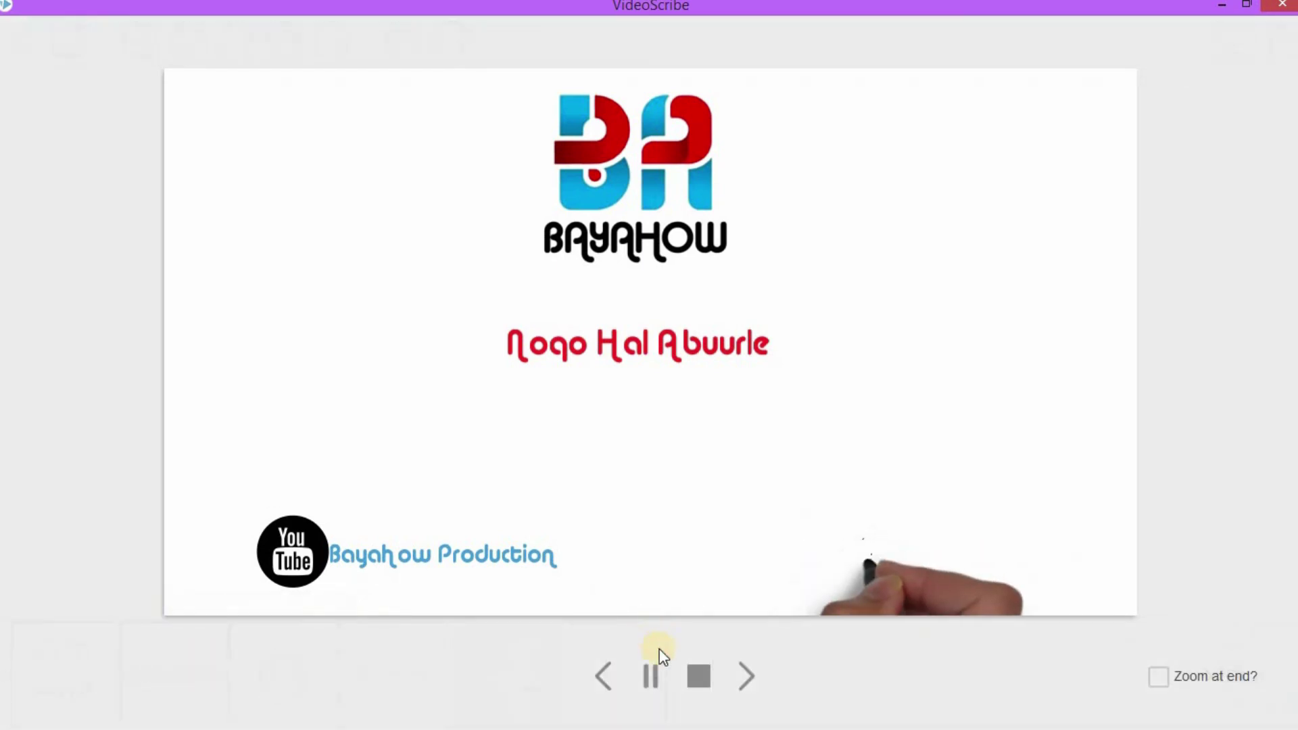
left_click(697, 675)
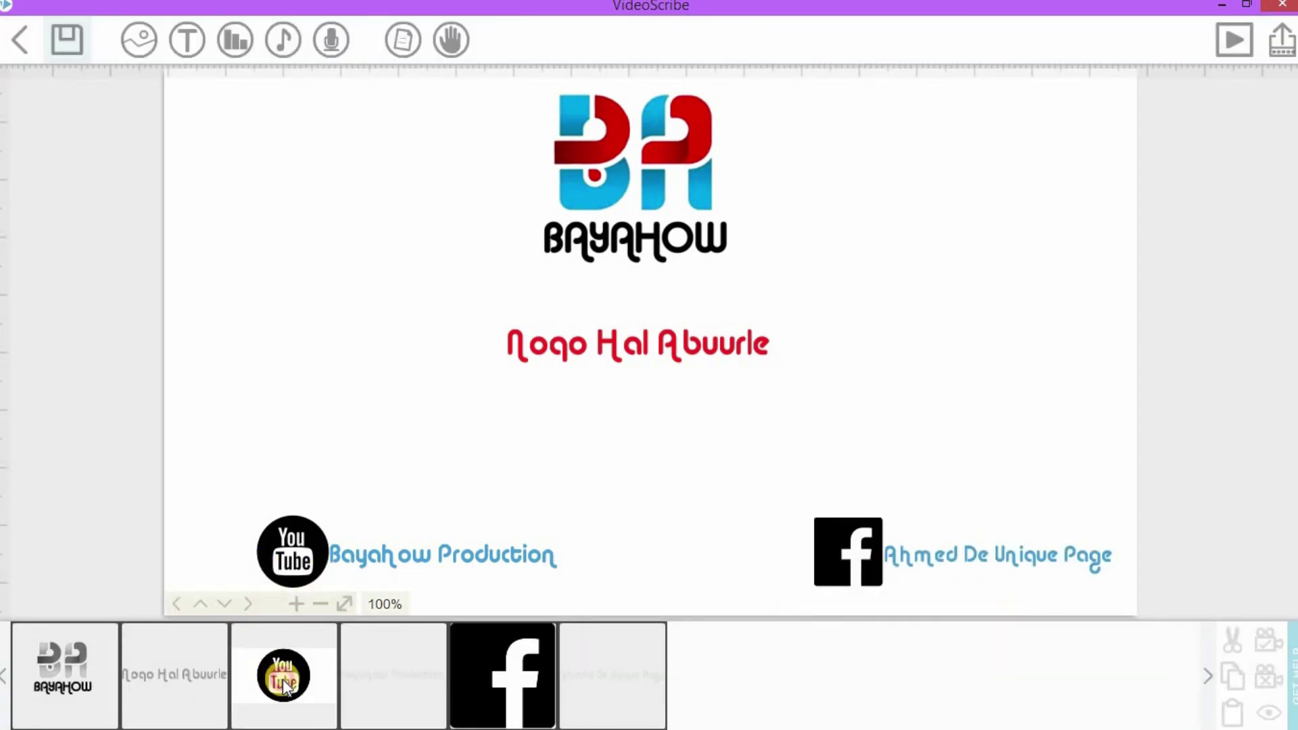
left_click(318, 663)
left_click(412, 639)
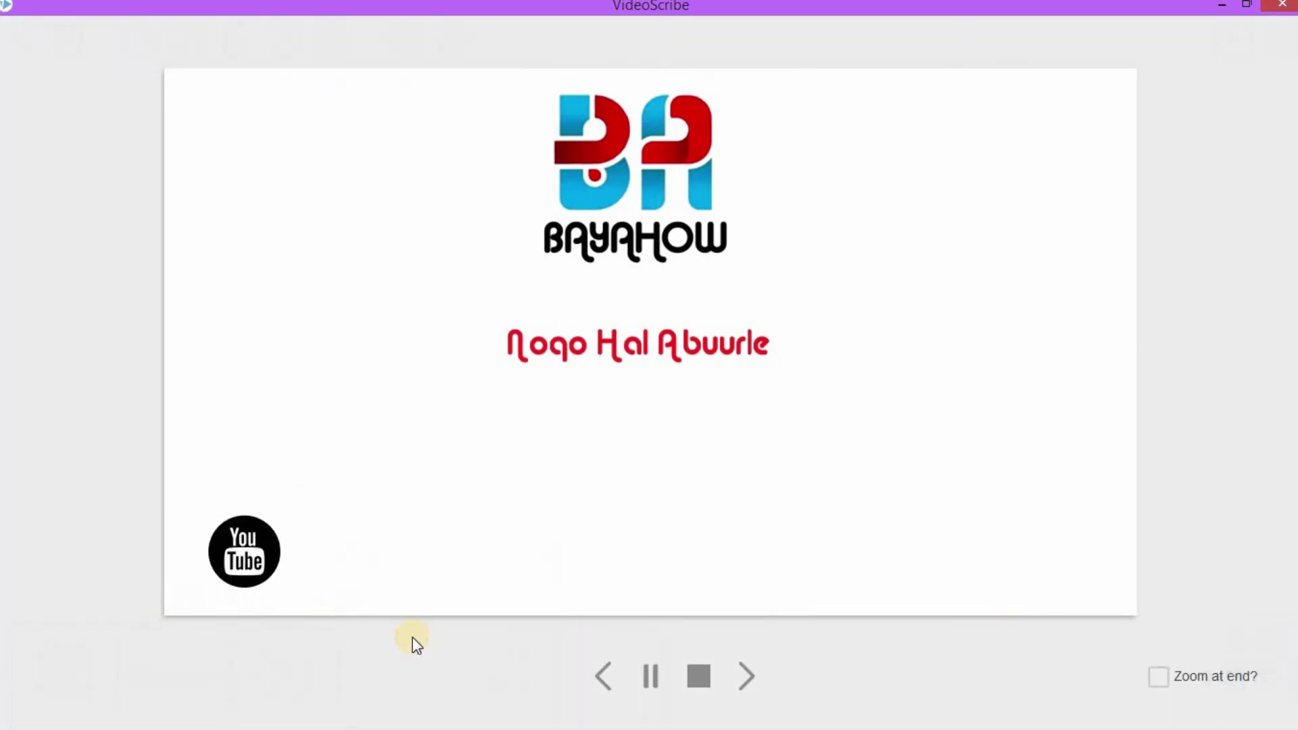
left_click(699, 676)
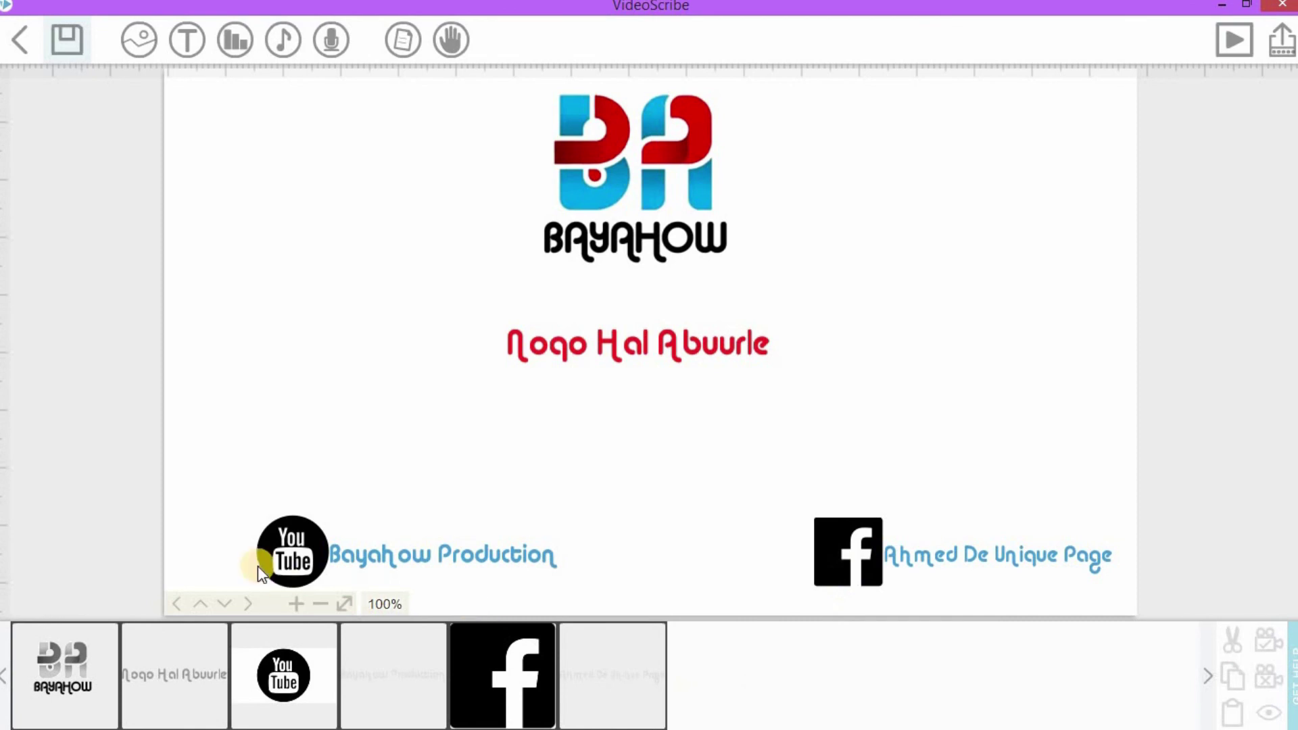
- Change the Facebook icon's animation to Move In with the blank hand and preview it
left_click(541, 633)
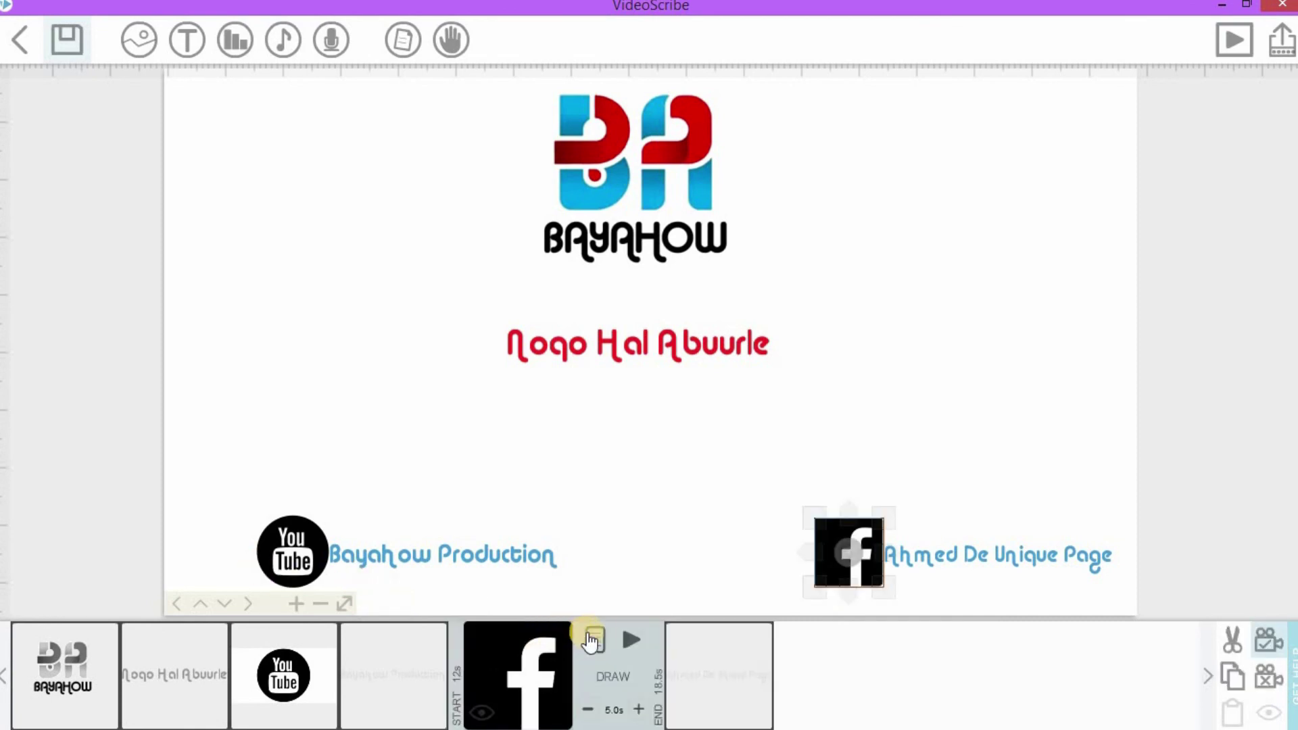
left_click(593, 639)
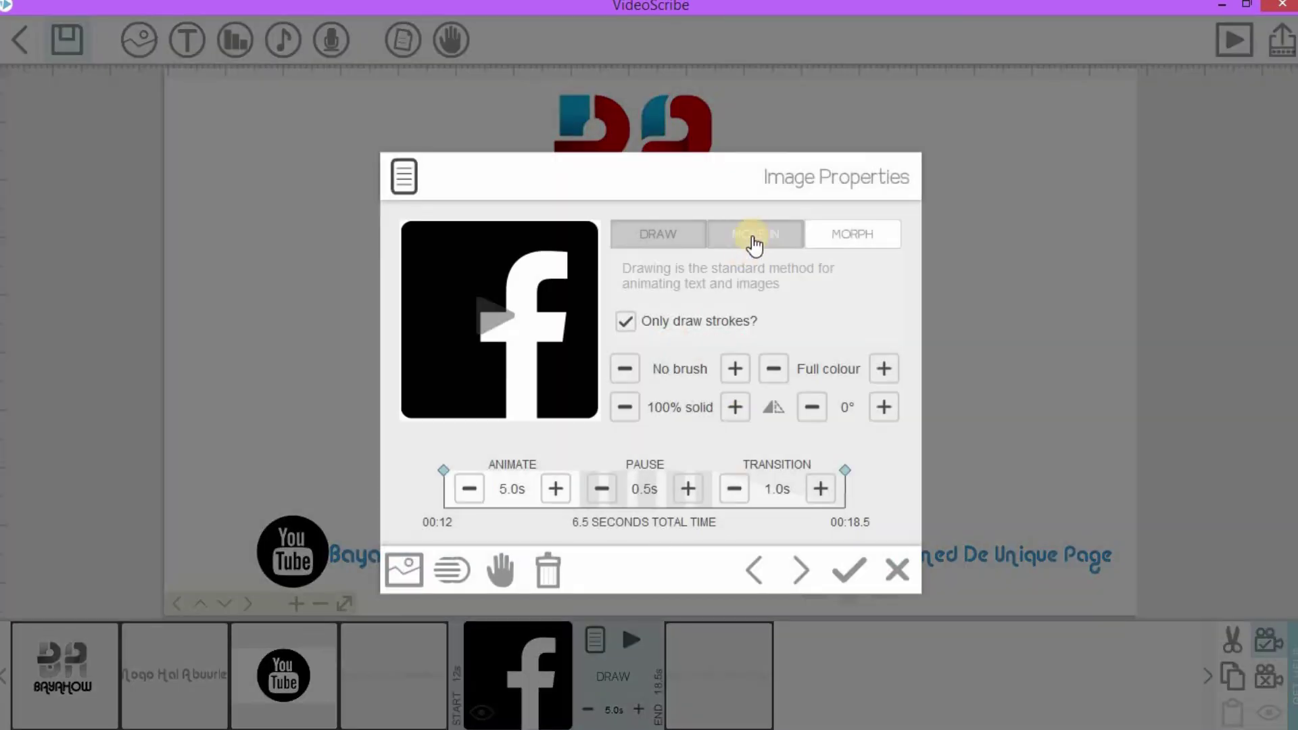
left_click(754, 242)
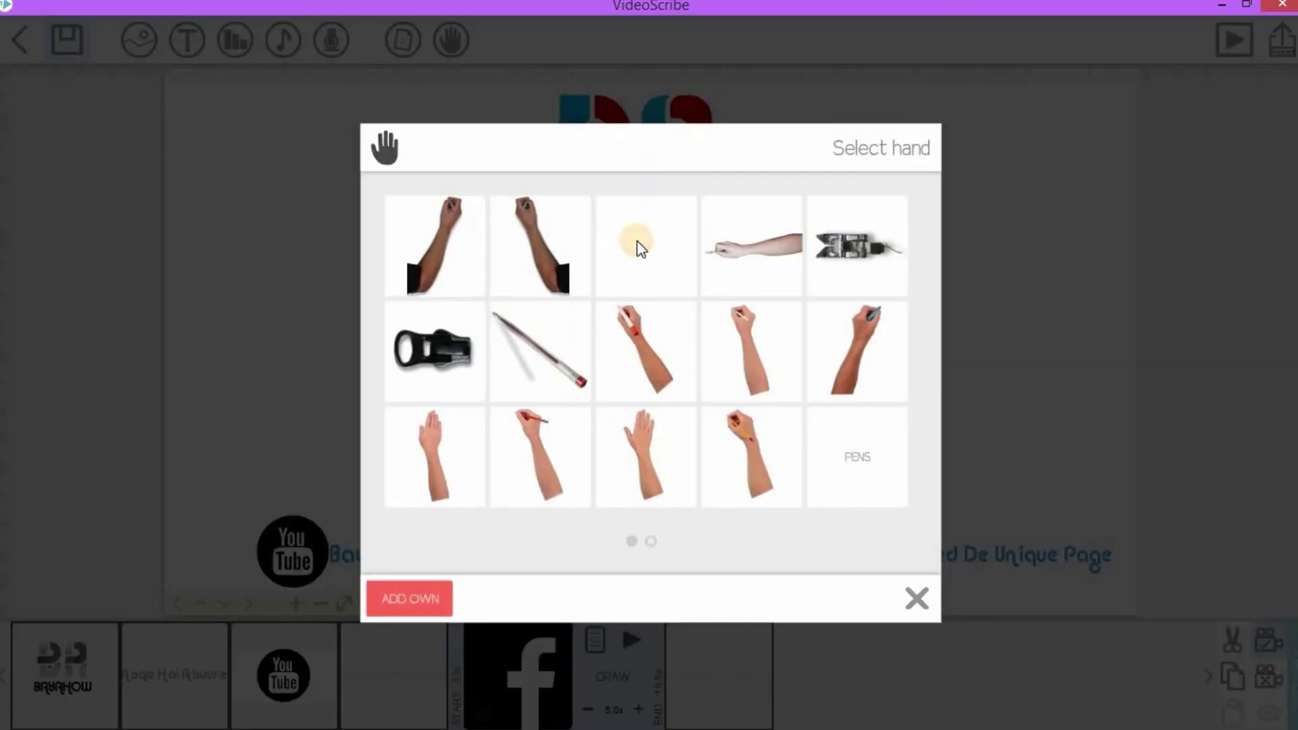
left_click(637, 242)
left_click(887, 578)
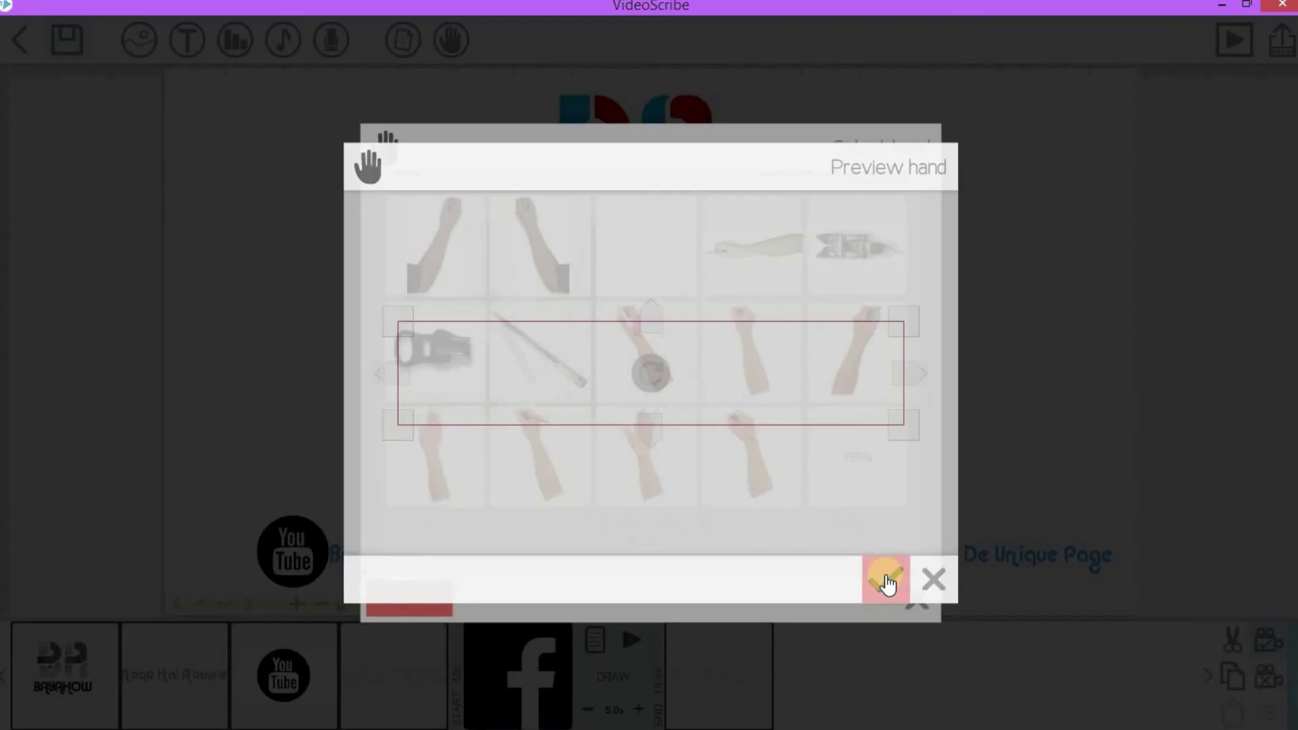
left_click(850, 572)
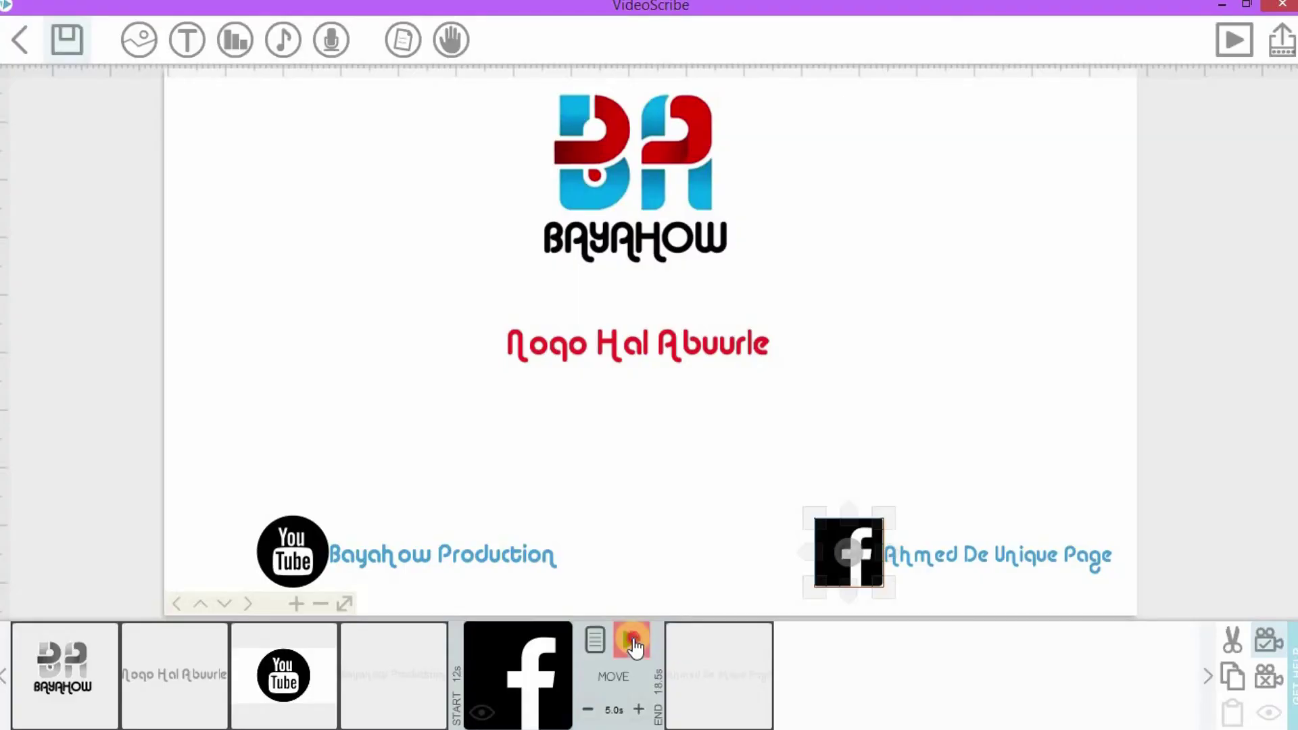
left_click(633, 643)
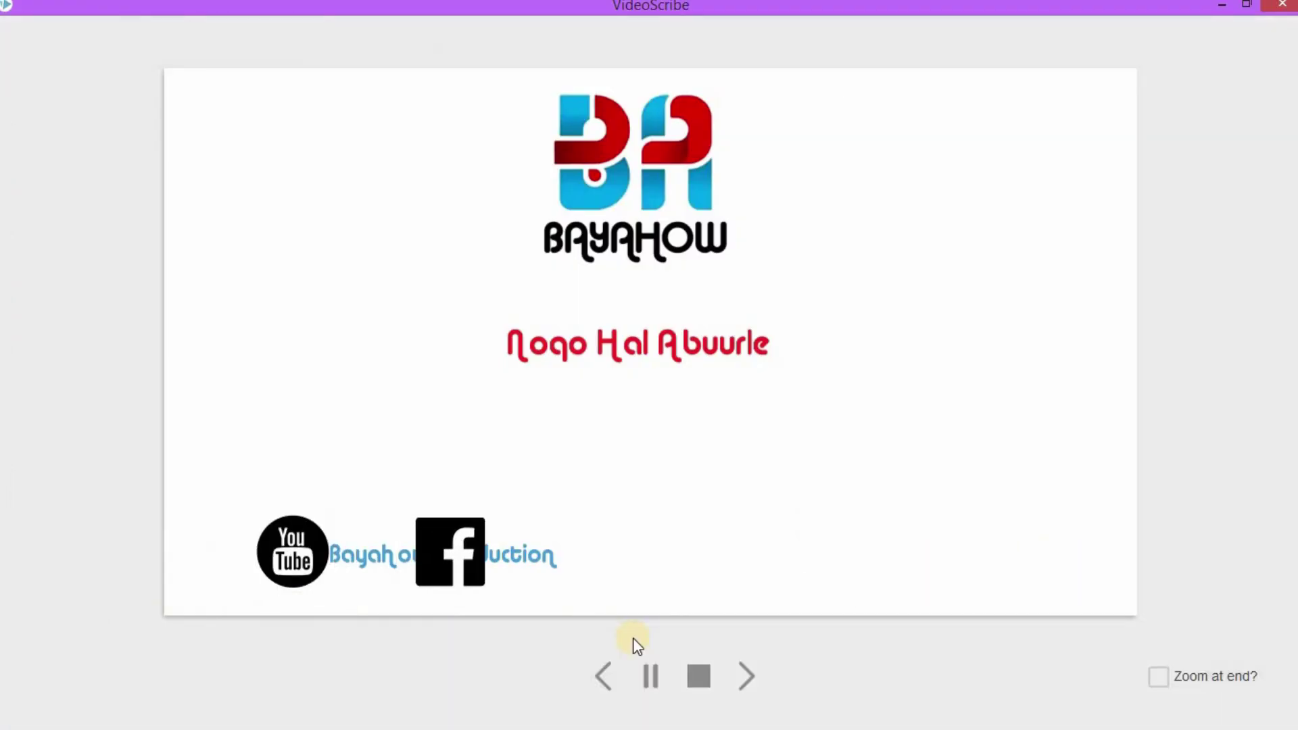
left_click(697, 676)
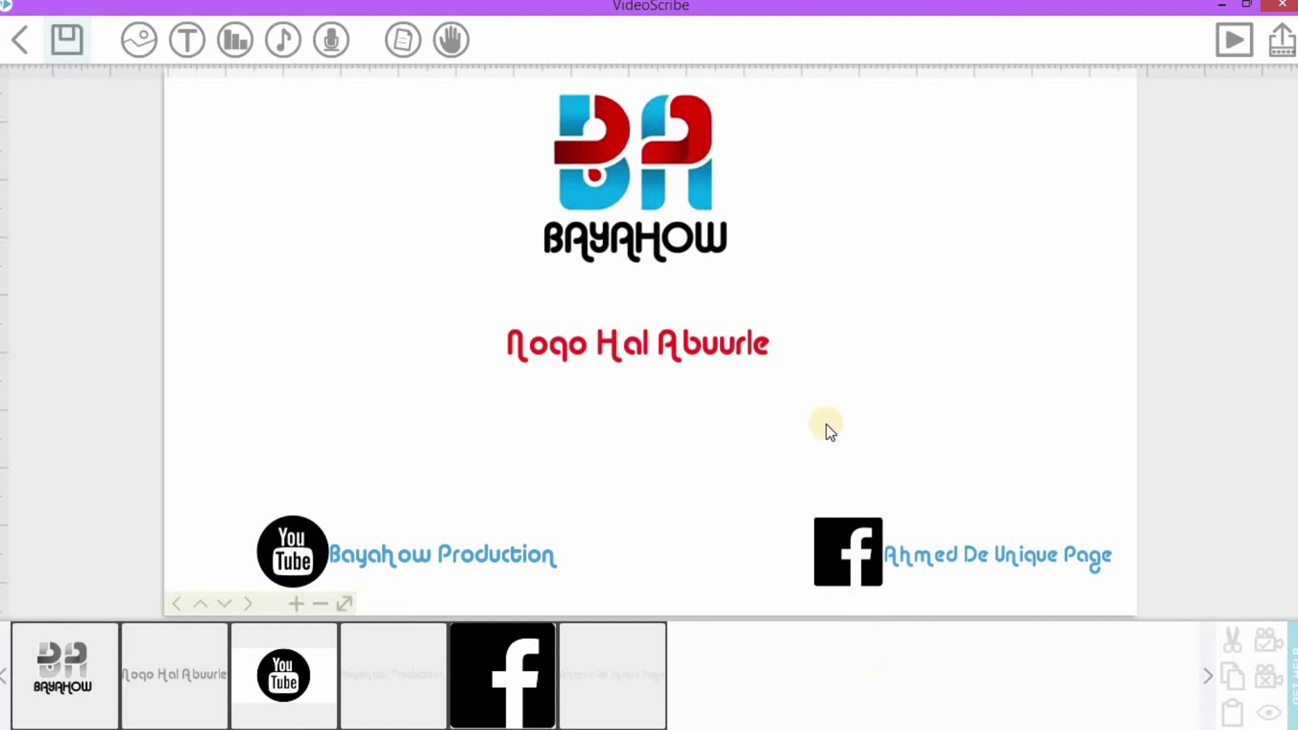
- Try the Draw animation on the Facebook icon and preview it
left_click(516, 676)
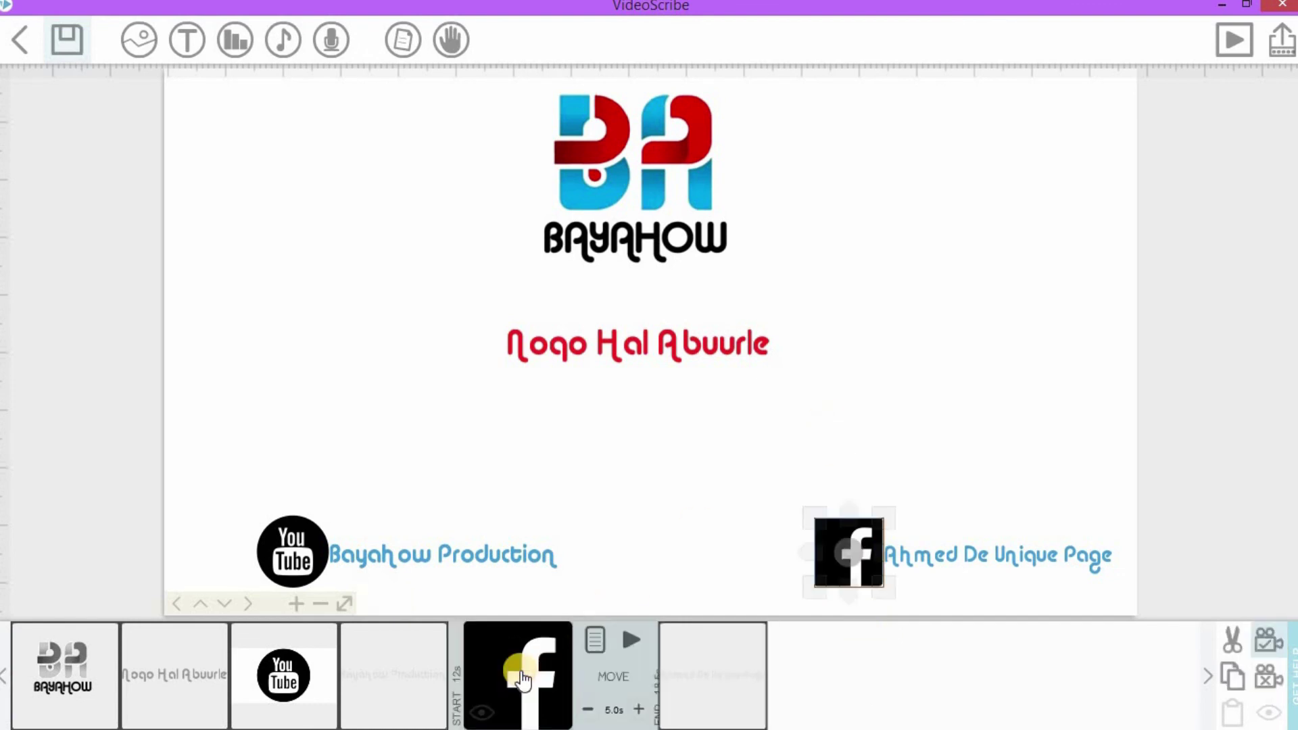
left_click(593, 646)
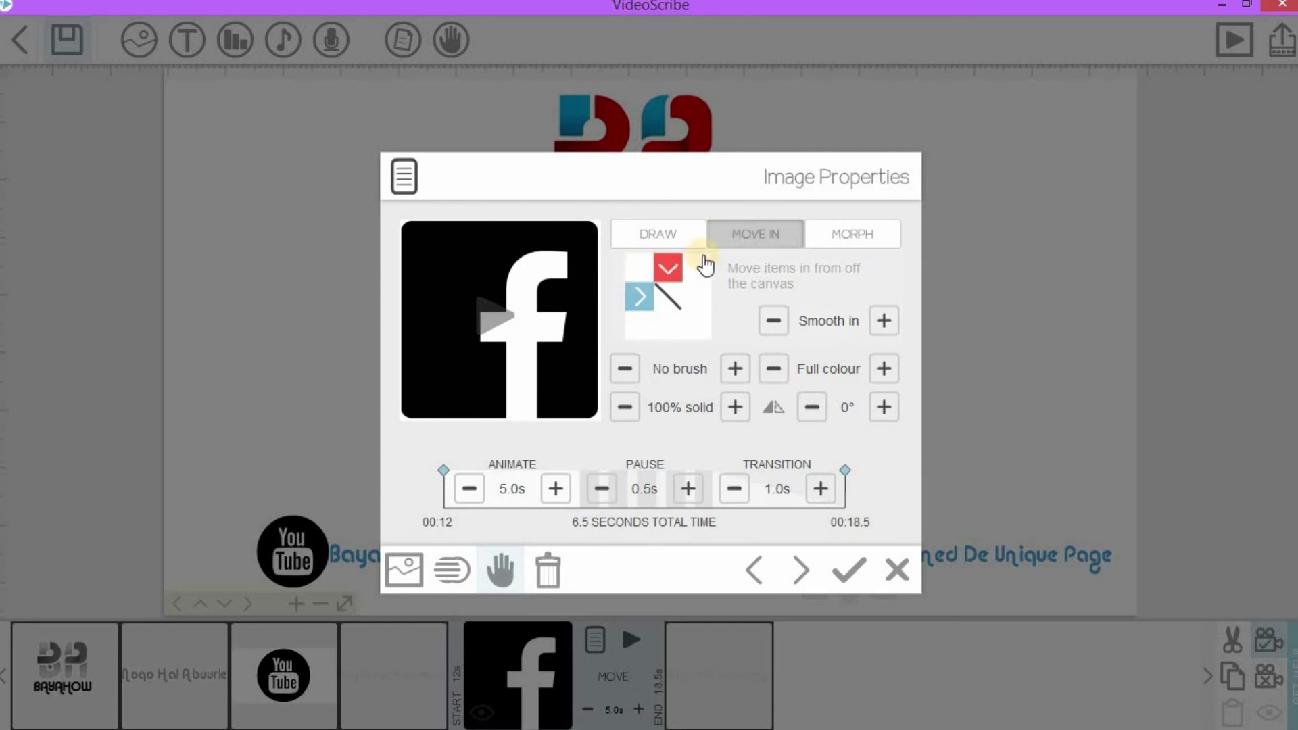
left_click(679, 244)
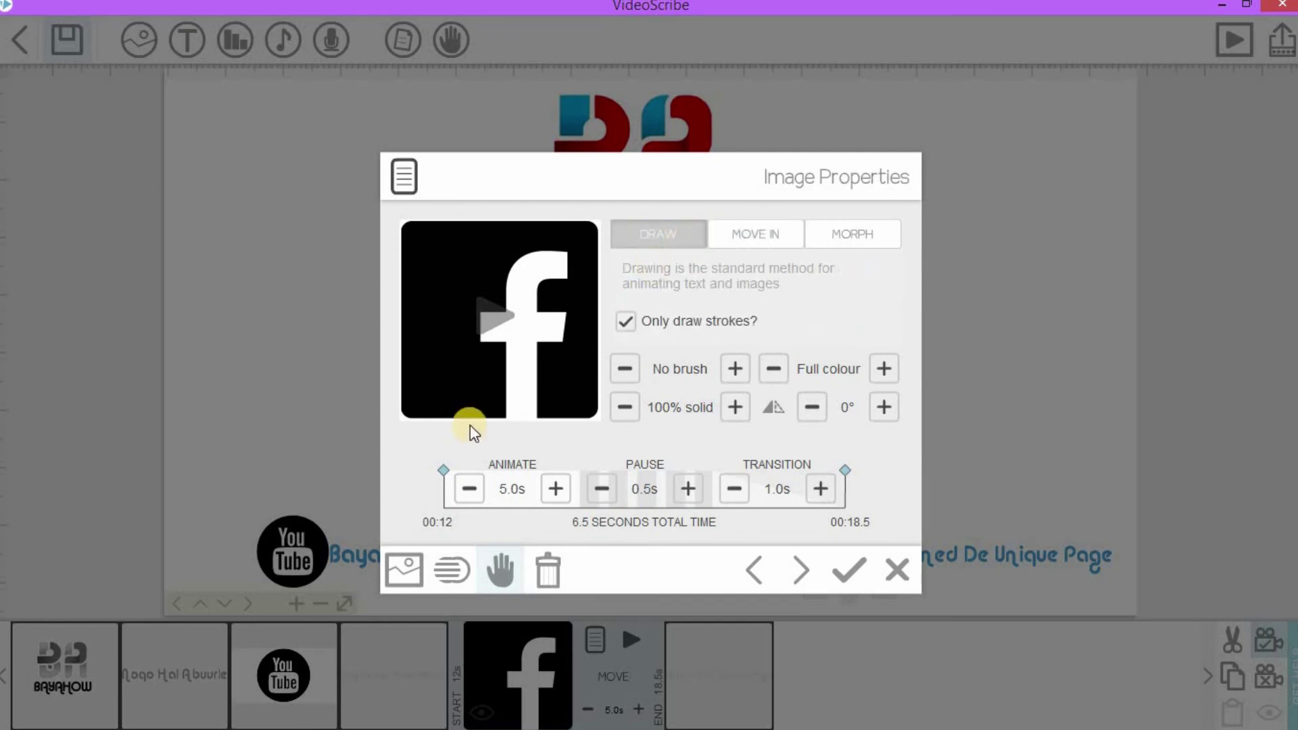
left_click(491, 328)
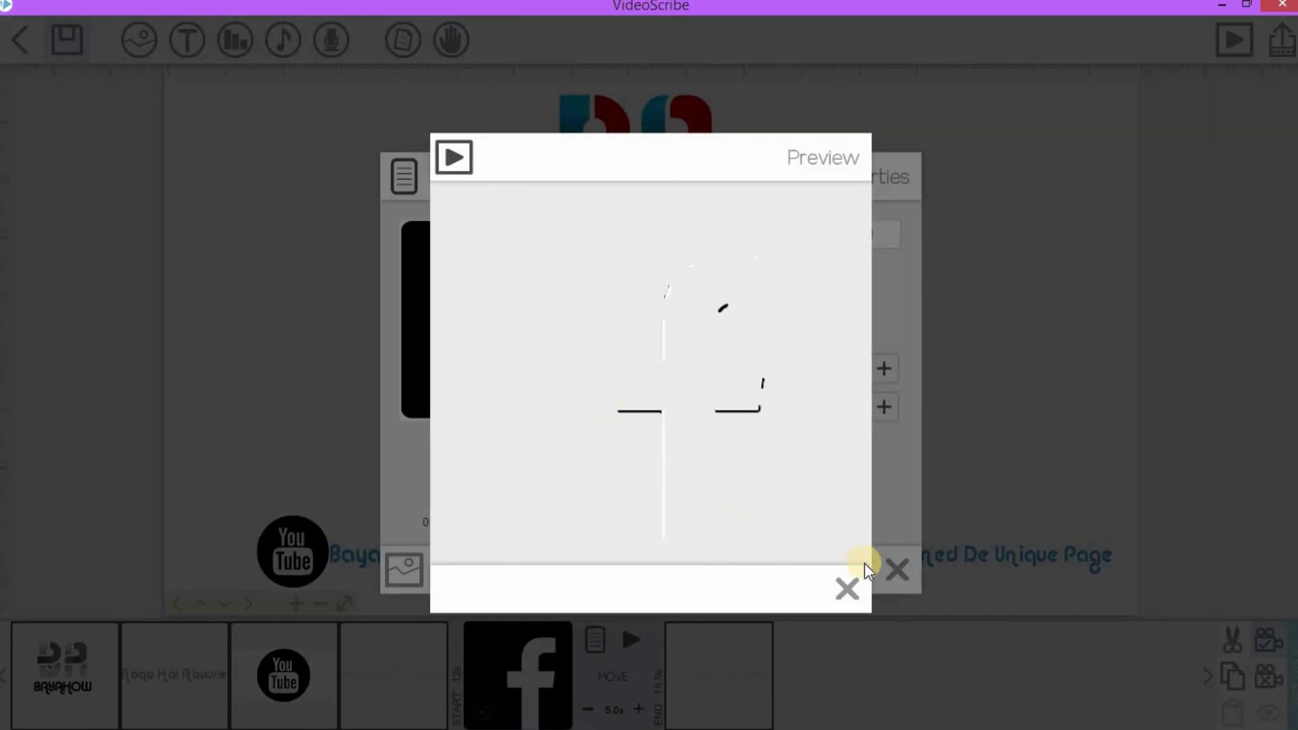
left_click(856, 593)
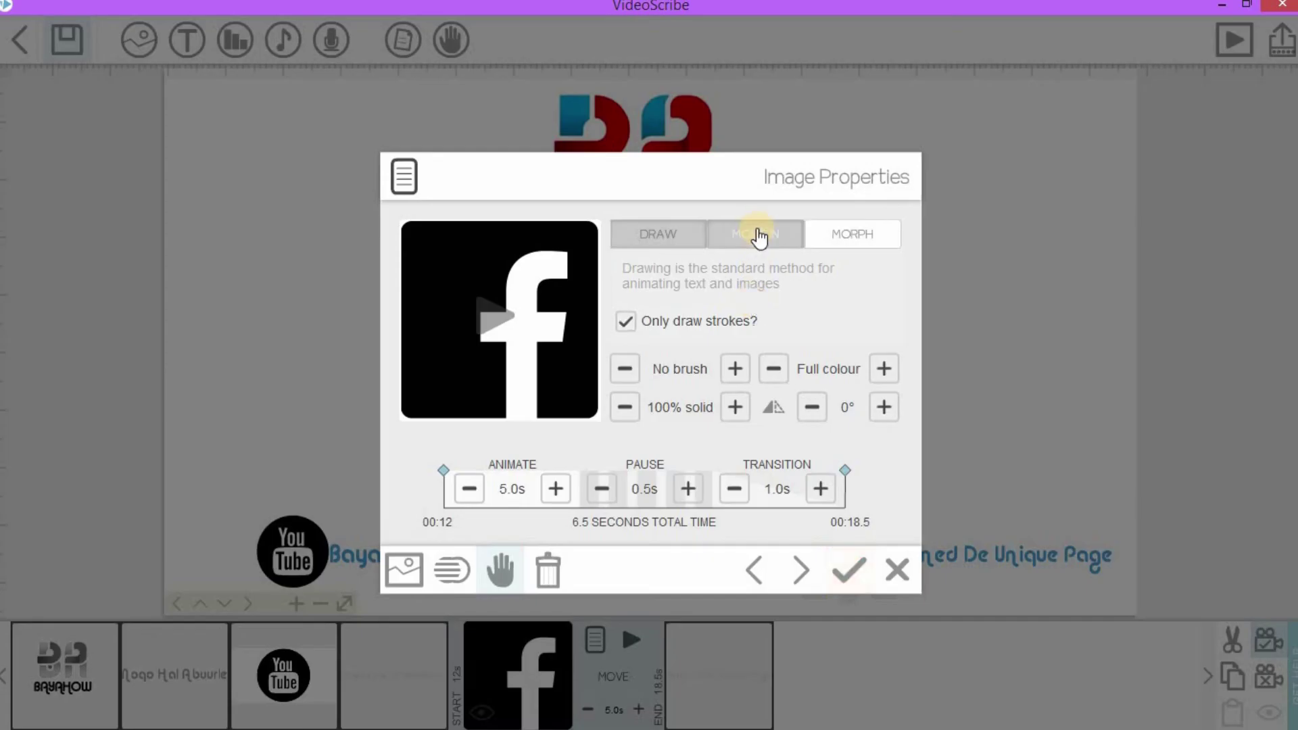
- Set the Facebook icon's animation to Move In, entering from the bottom edge of the canvas
left_click(758, 234)
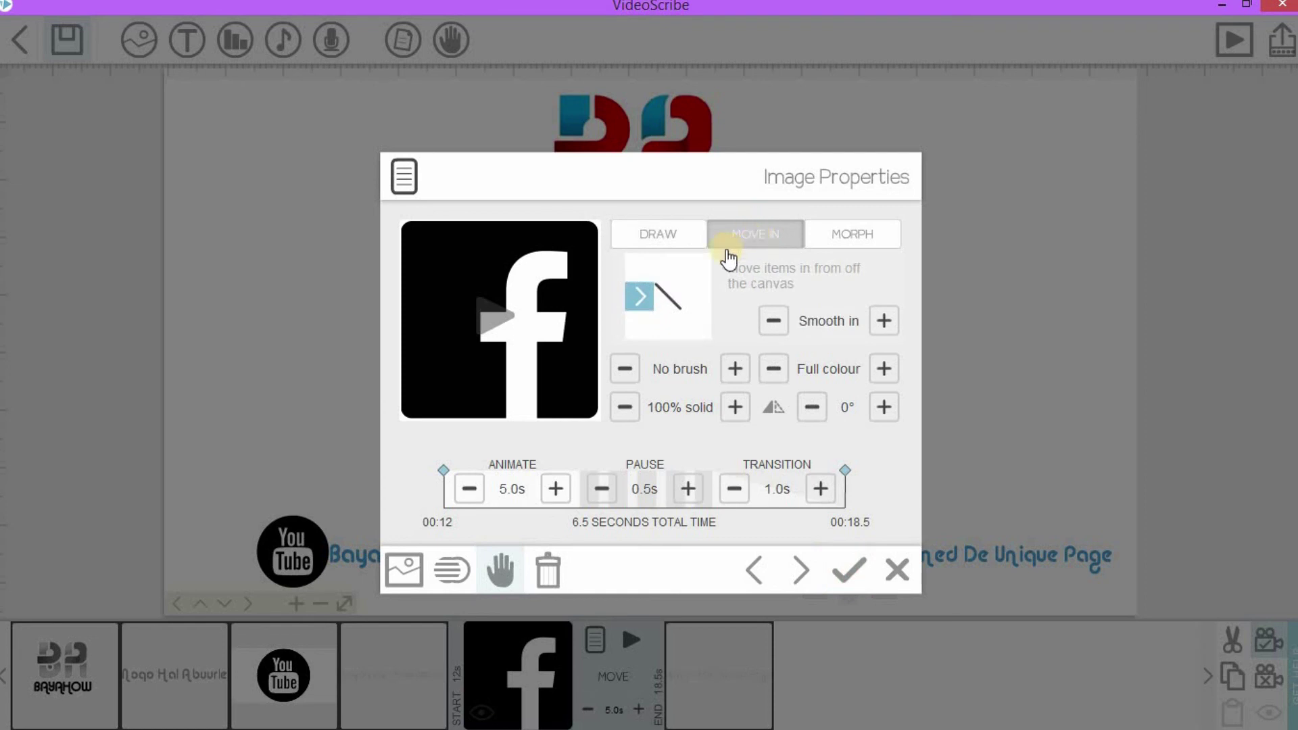
left_click(642, 271)
mouse_move(641, 277)
left_mouse_down()
mouse_move(637, 339)
mouse_move(698, 322)
mouse_move(675, 270)
mouse_move(643, 284)
mouse_move(637, 339)
mouse_move(636, 301)
left_mouse_up()
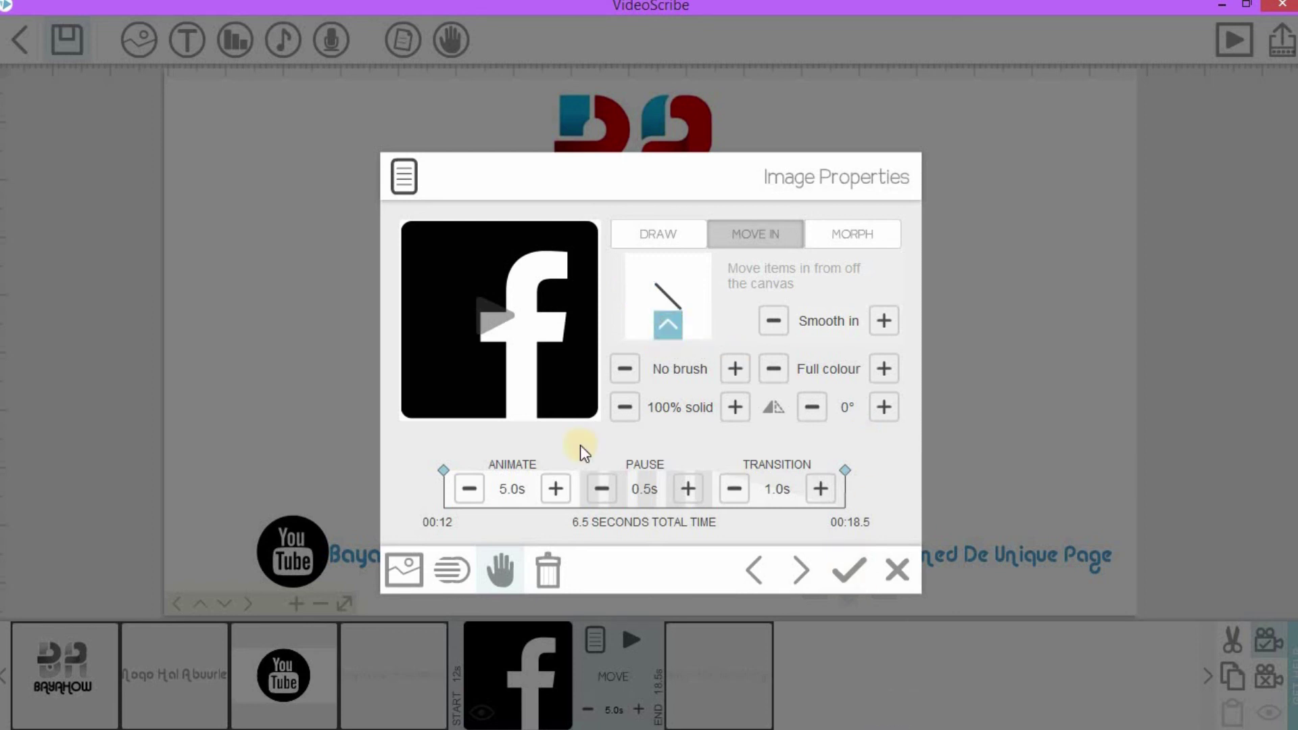
- Set the Facebook icon's animate time to 2.0 s, remove its pause and transition times, and preview the scribe from that icon
left_click(471, 489)
left_click(472, 489)
left_click(471, 489)
left_click(471, 489)
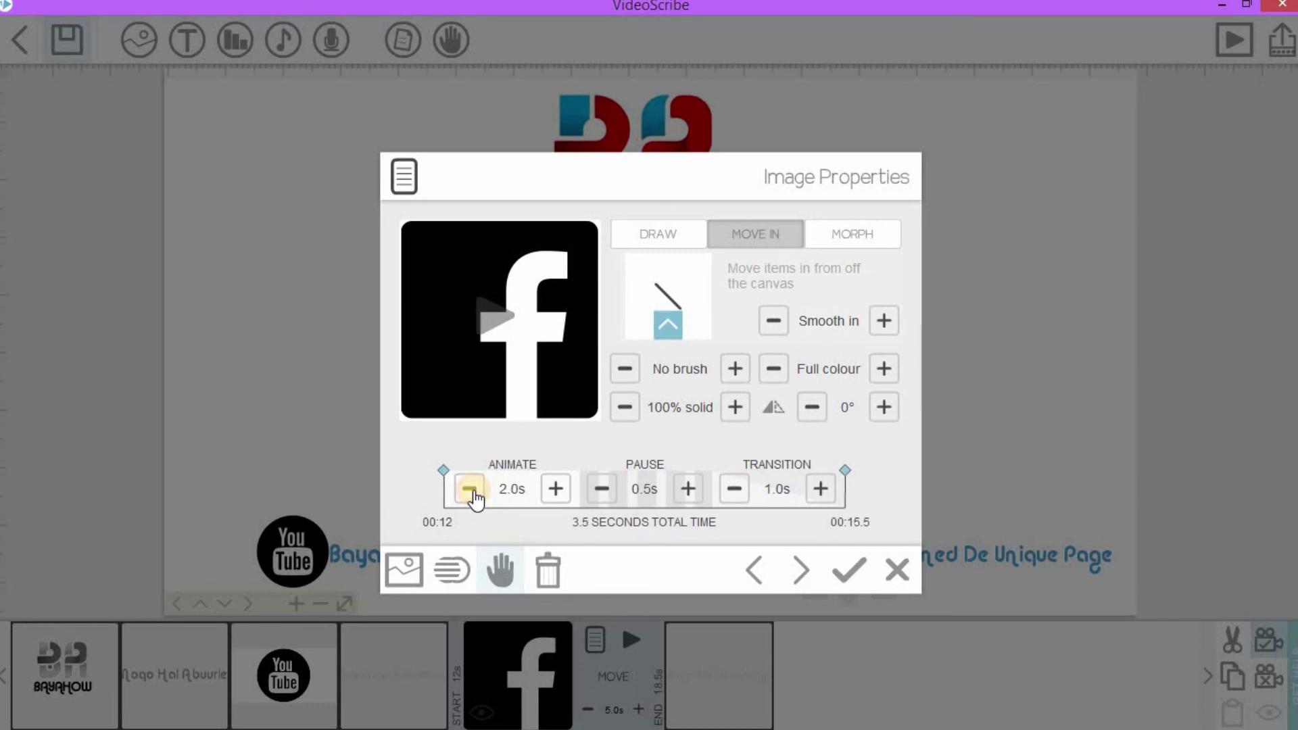
left_click(601, 499)
left_click(736, 497)
left_click(737, 498)
left_click(849, 570)
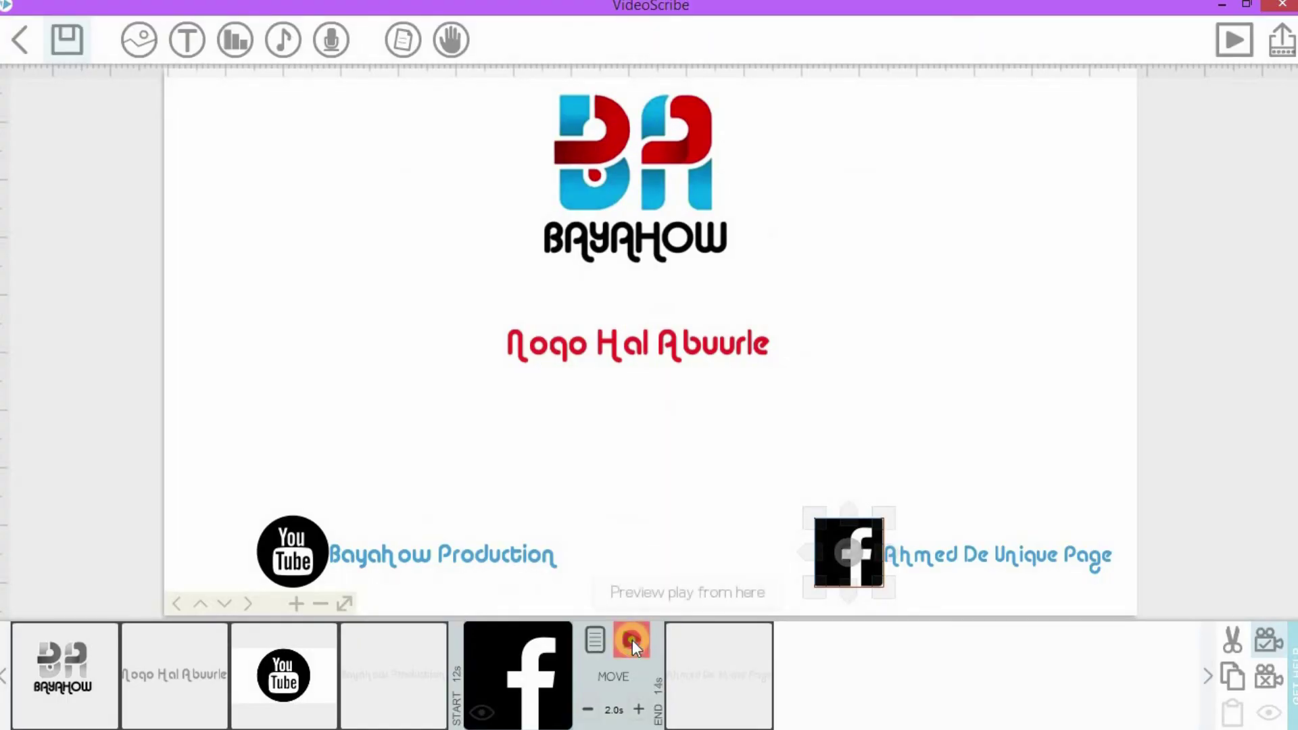
left_click(632, 640)
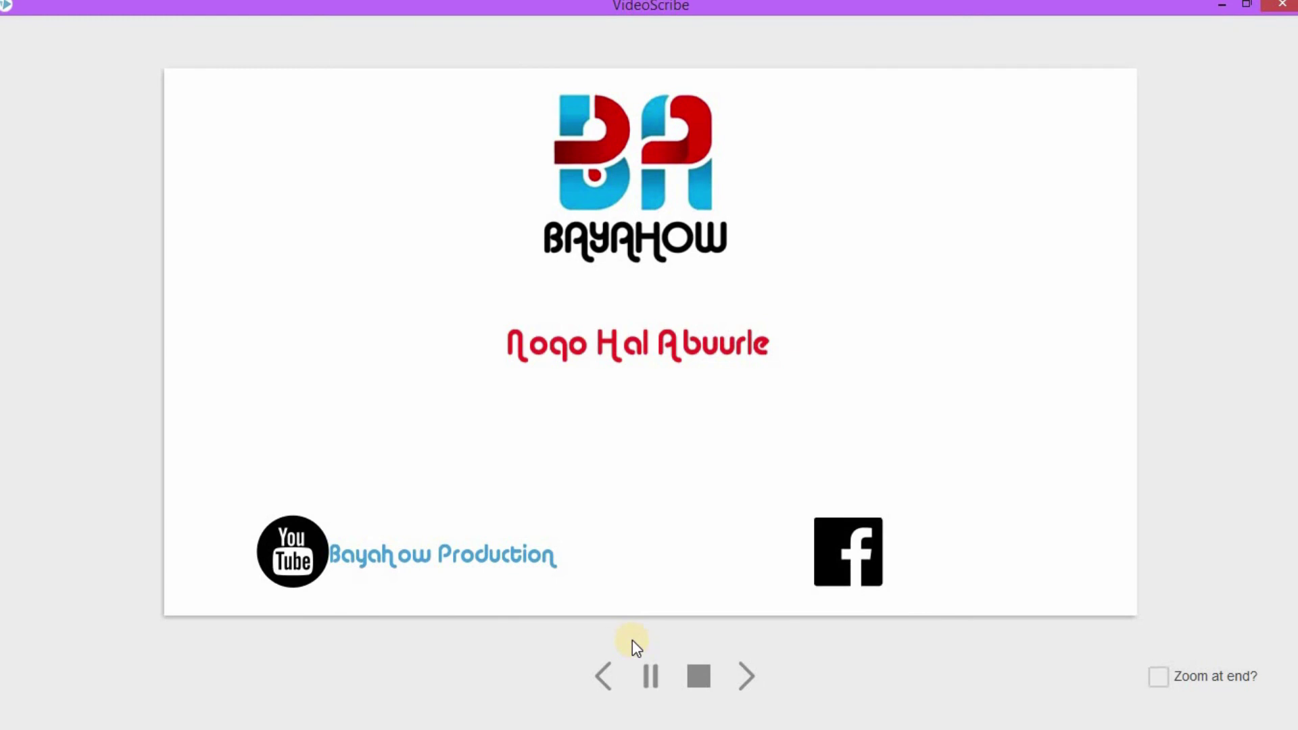
left_click(699, 677)
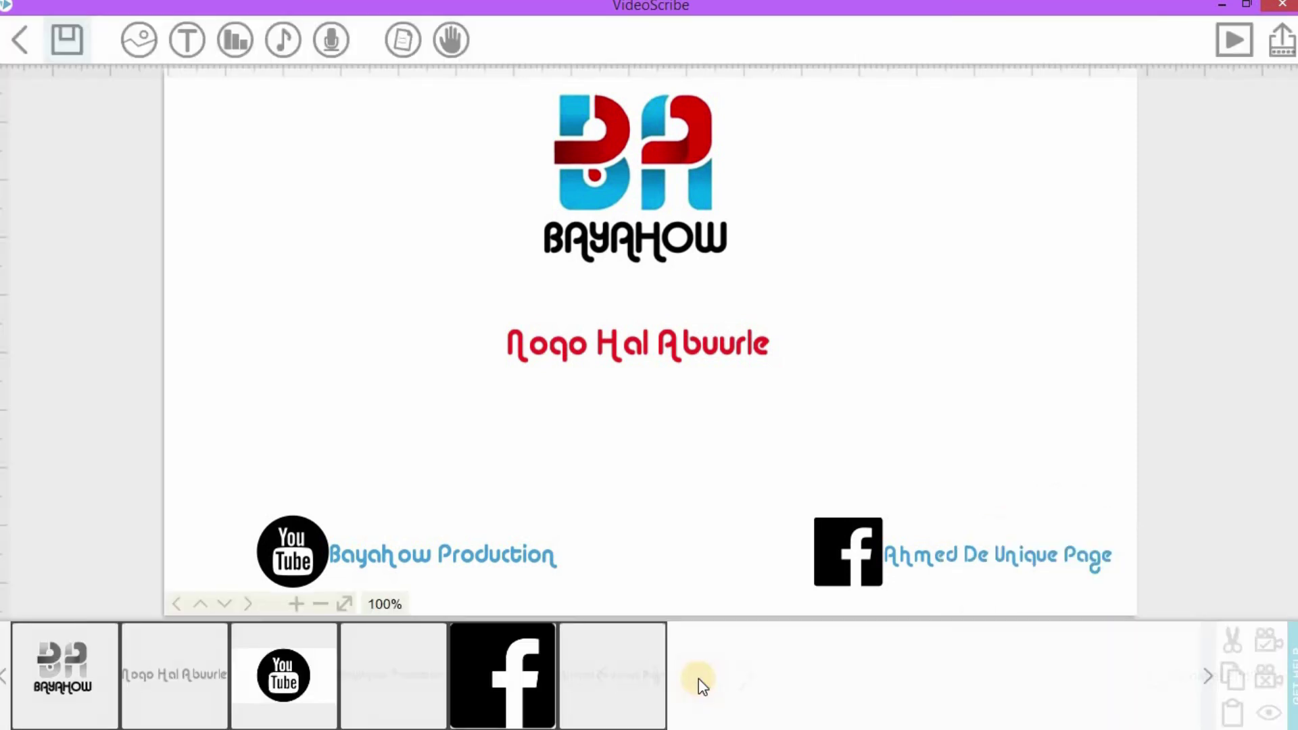
- Shorten the red tagline's animate time to 2.0 s and preview the scribe from the tagline
left_click(651, 341)
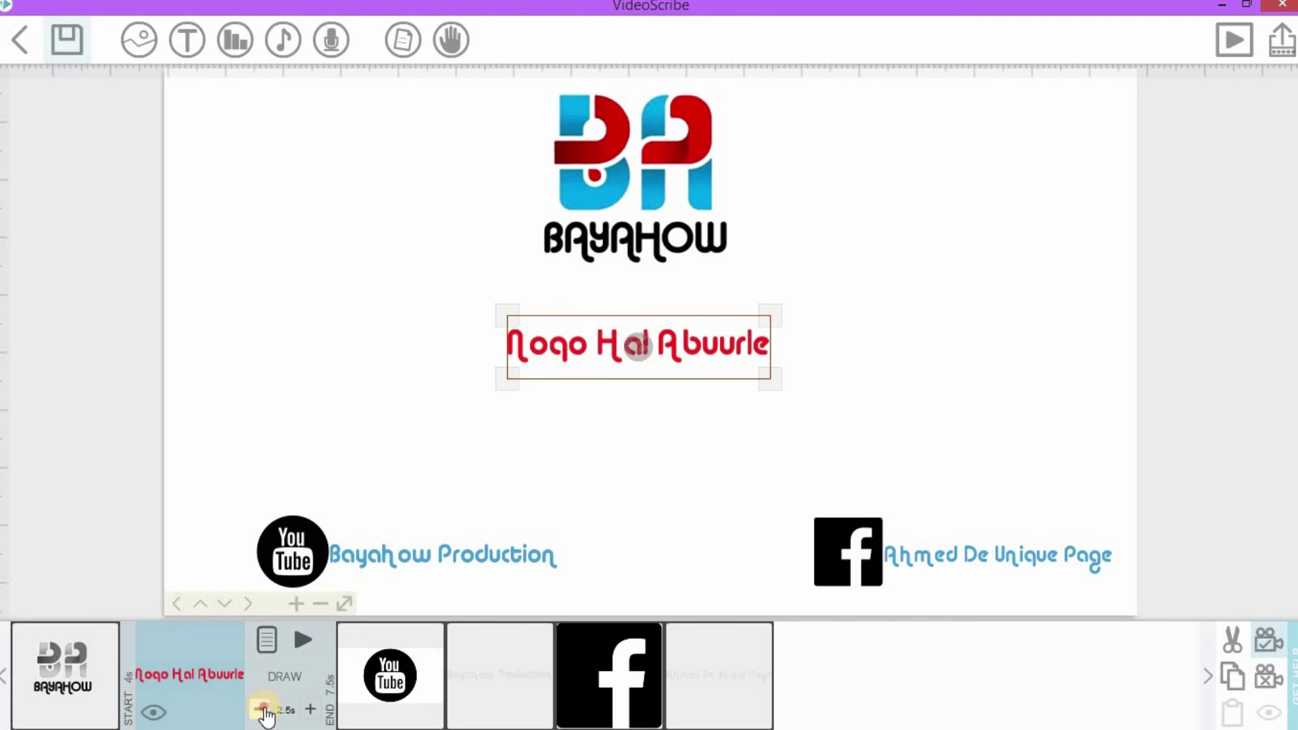
left_click(306, 640)
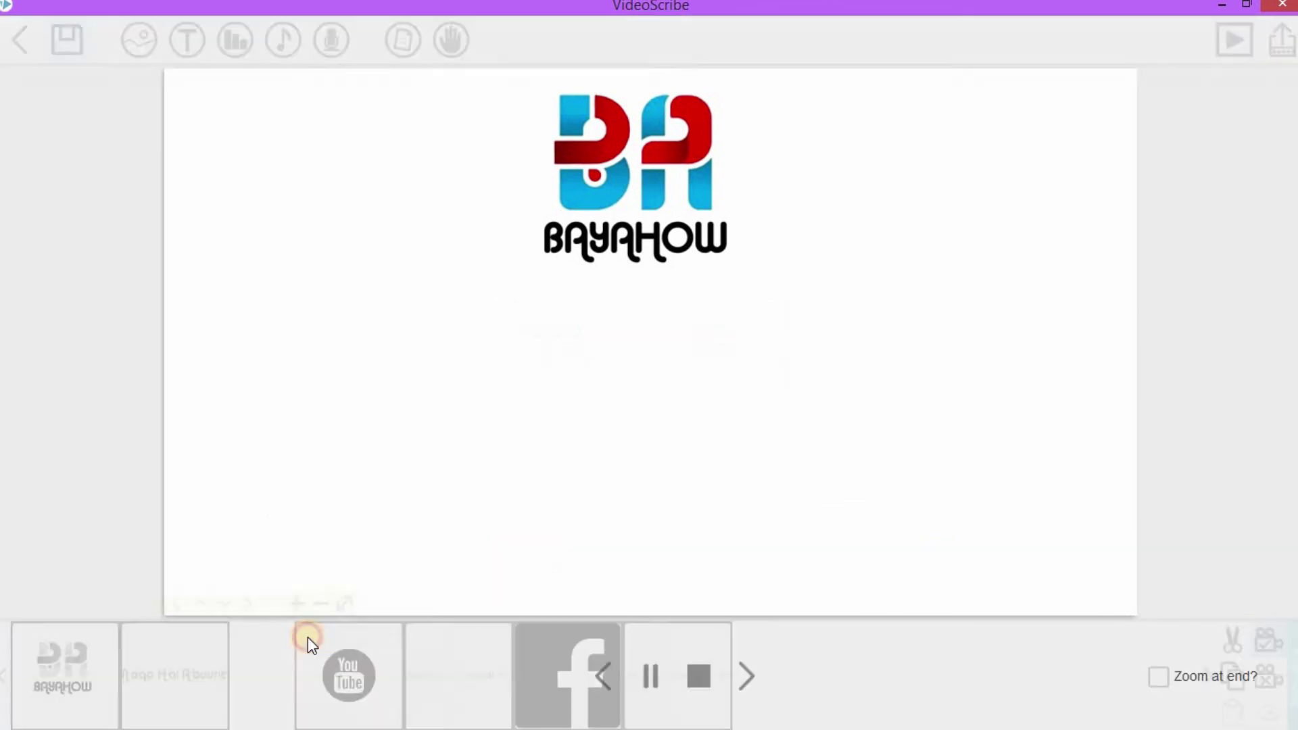
left_click(699, 679)
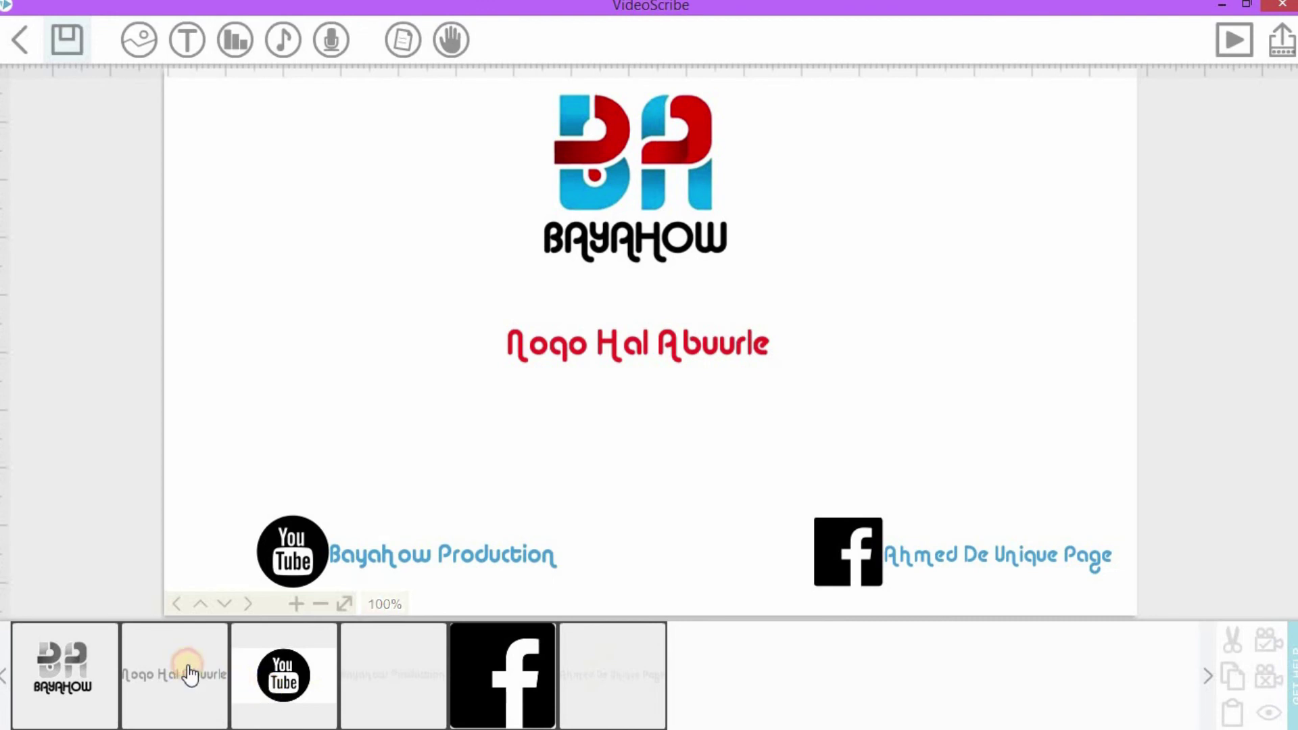
- Select the red tagline and play the whole scribe from the start
left_click(189, 675)
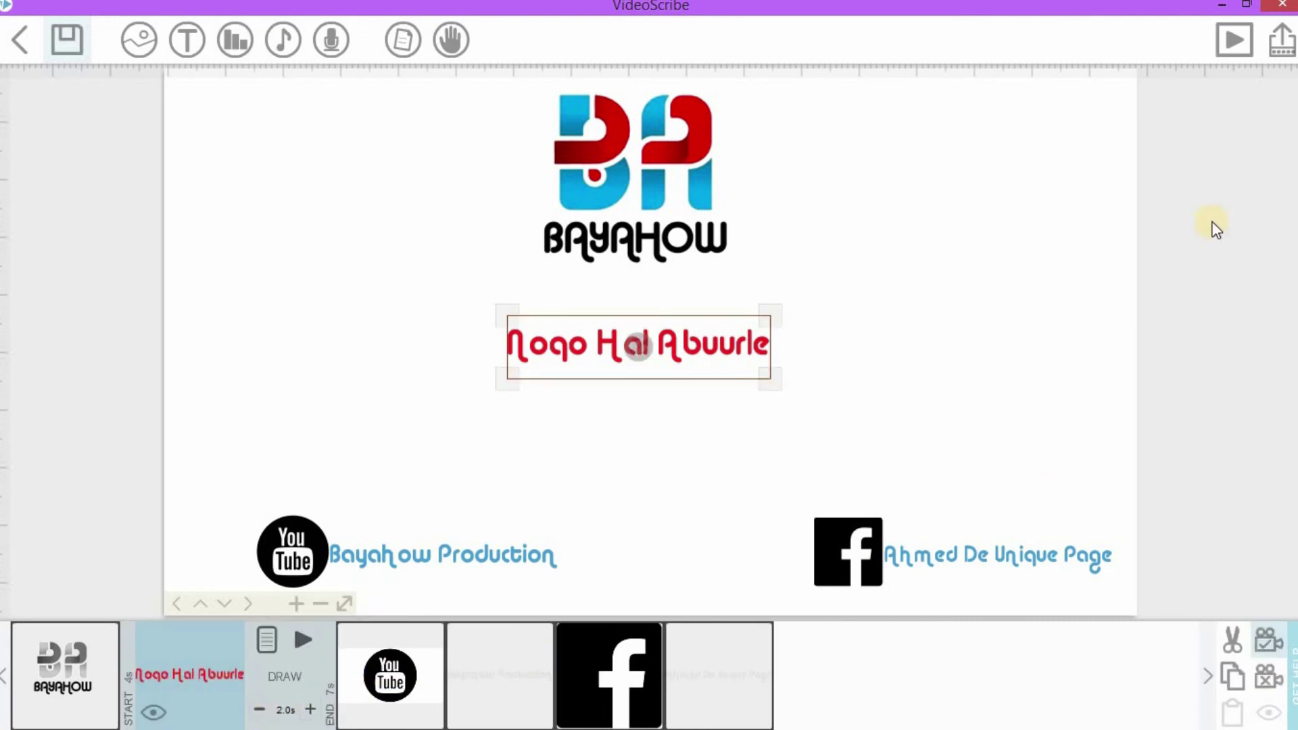
left_click(1243, 42)
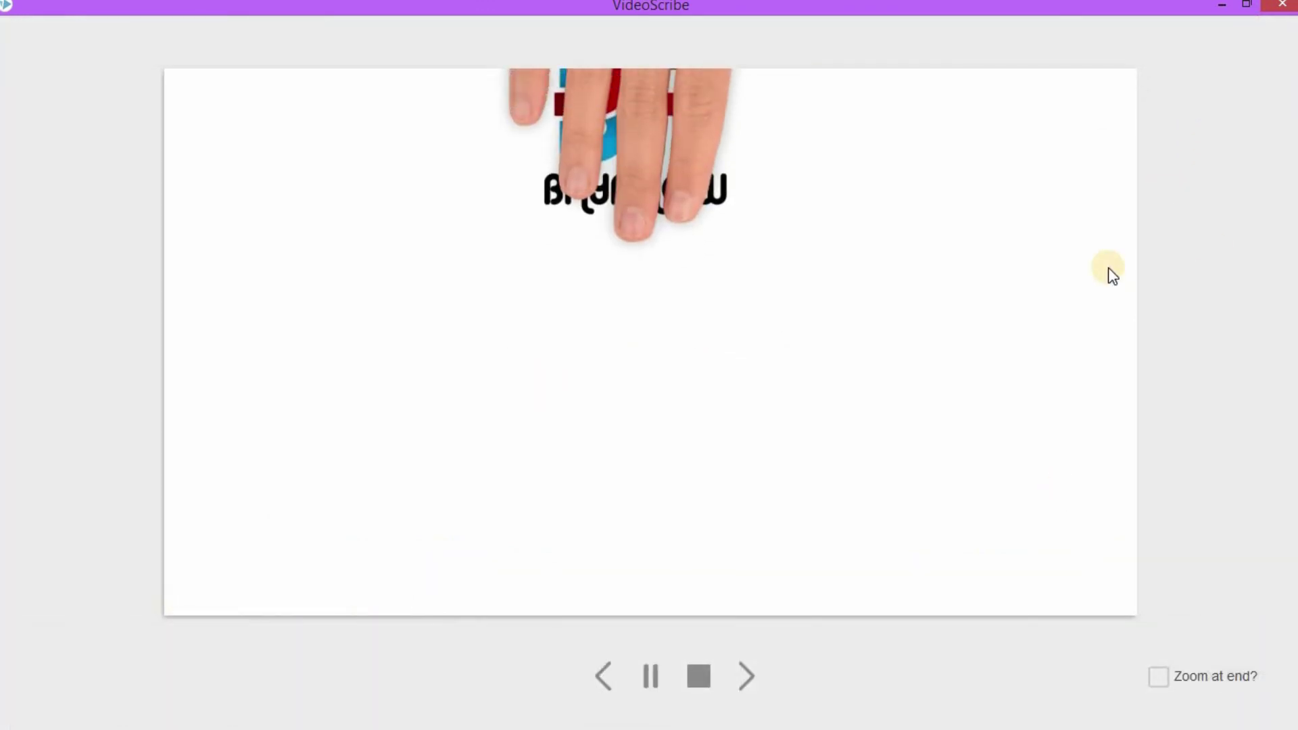